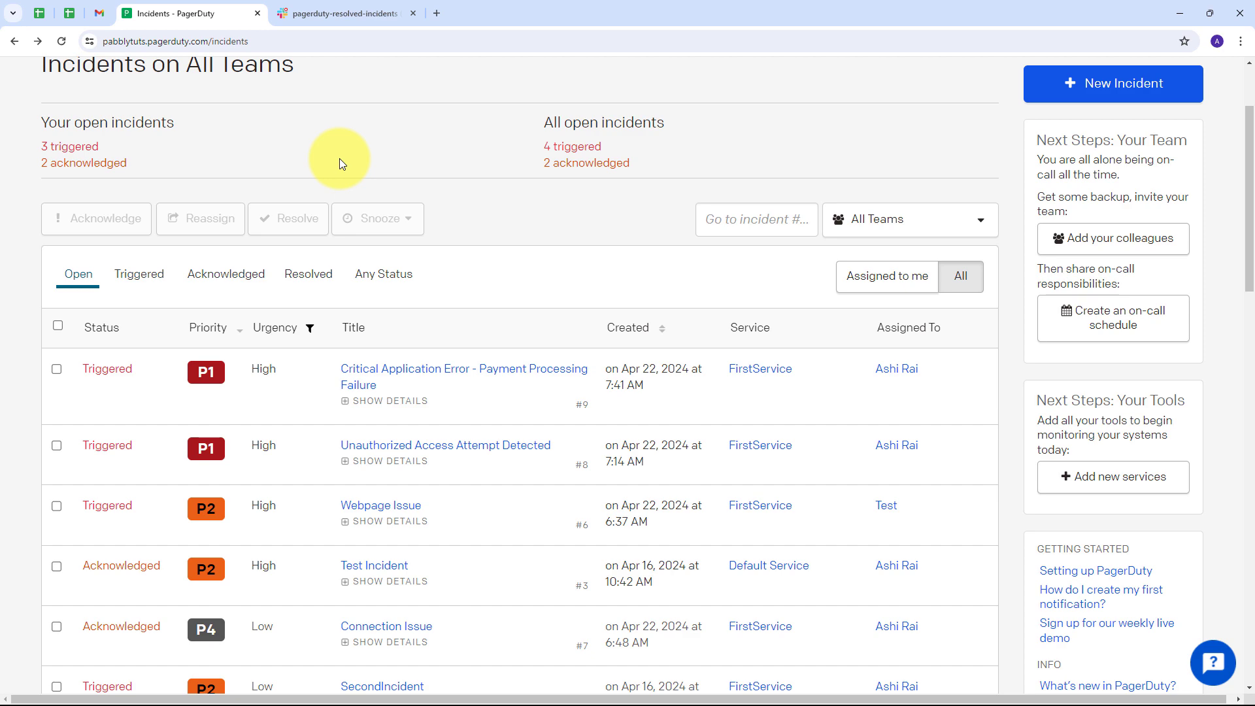
left_click(303, 14)
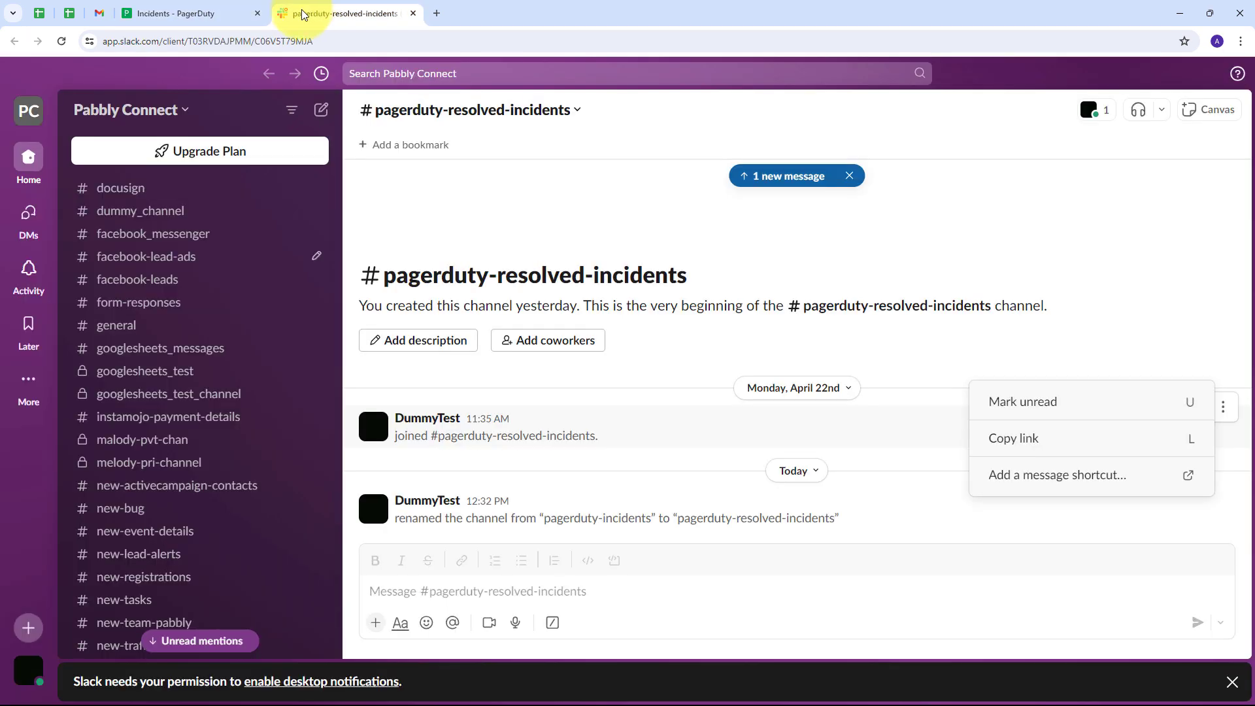
left_click(248, 13)
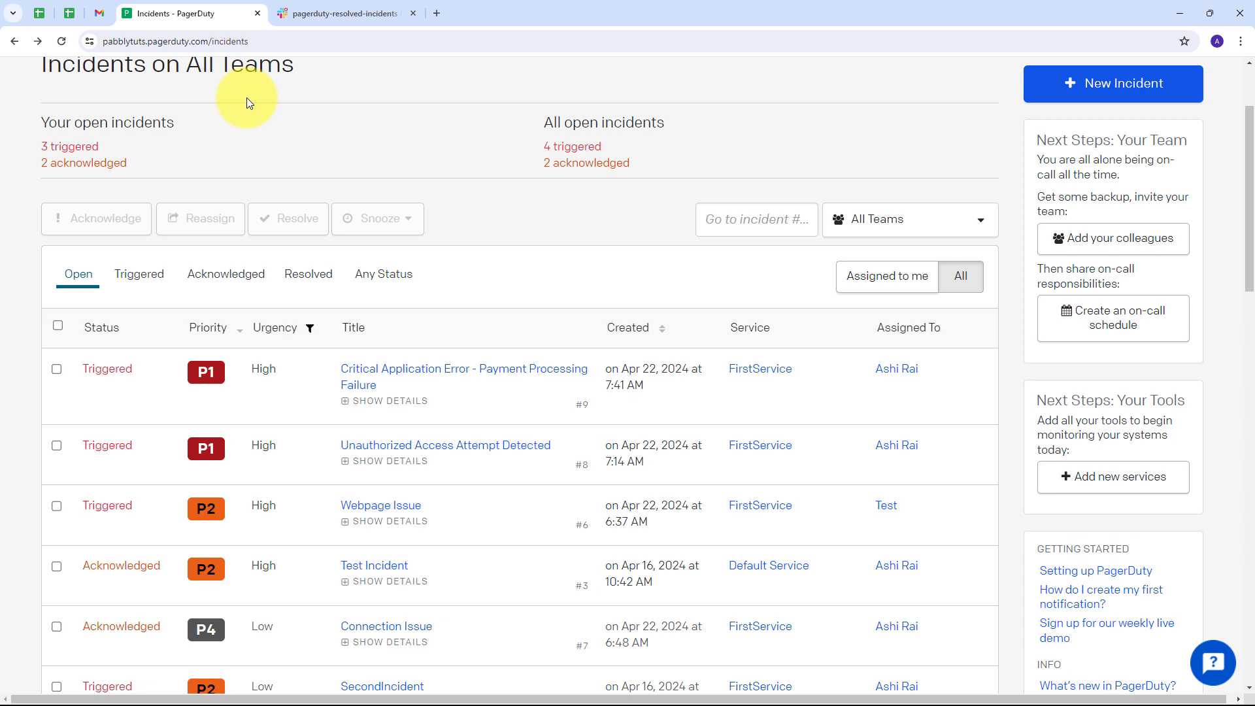
key("ctrl+Tab")
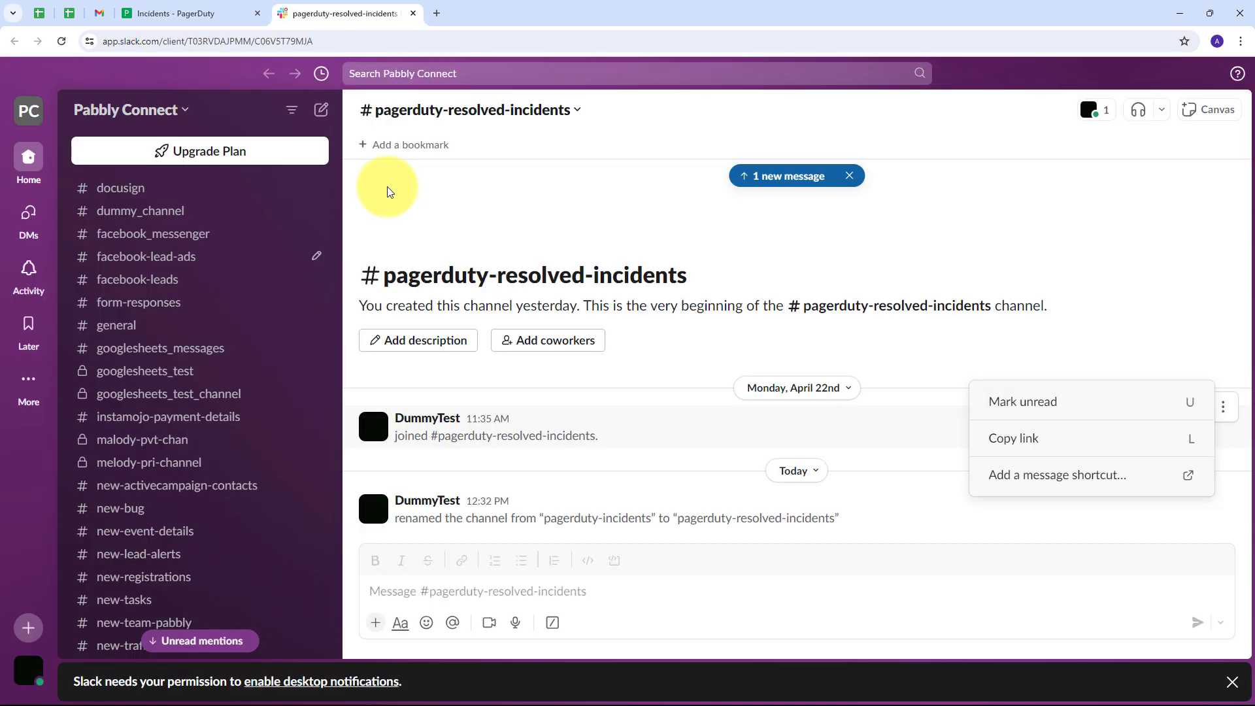
key("ctrl+shift+Tab")
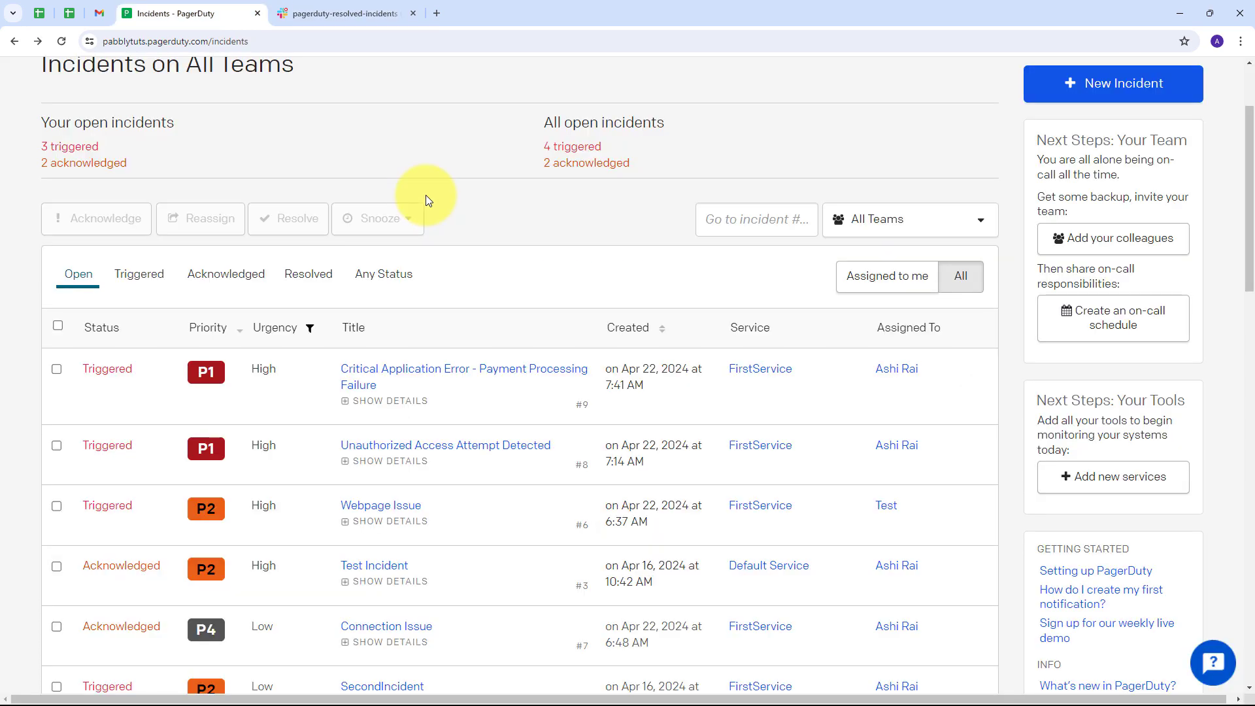
Go to pabbly.com/connect in a new browser tab and sign in to reach the Pabbly Connect dashboard.
left_click(437, 14)
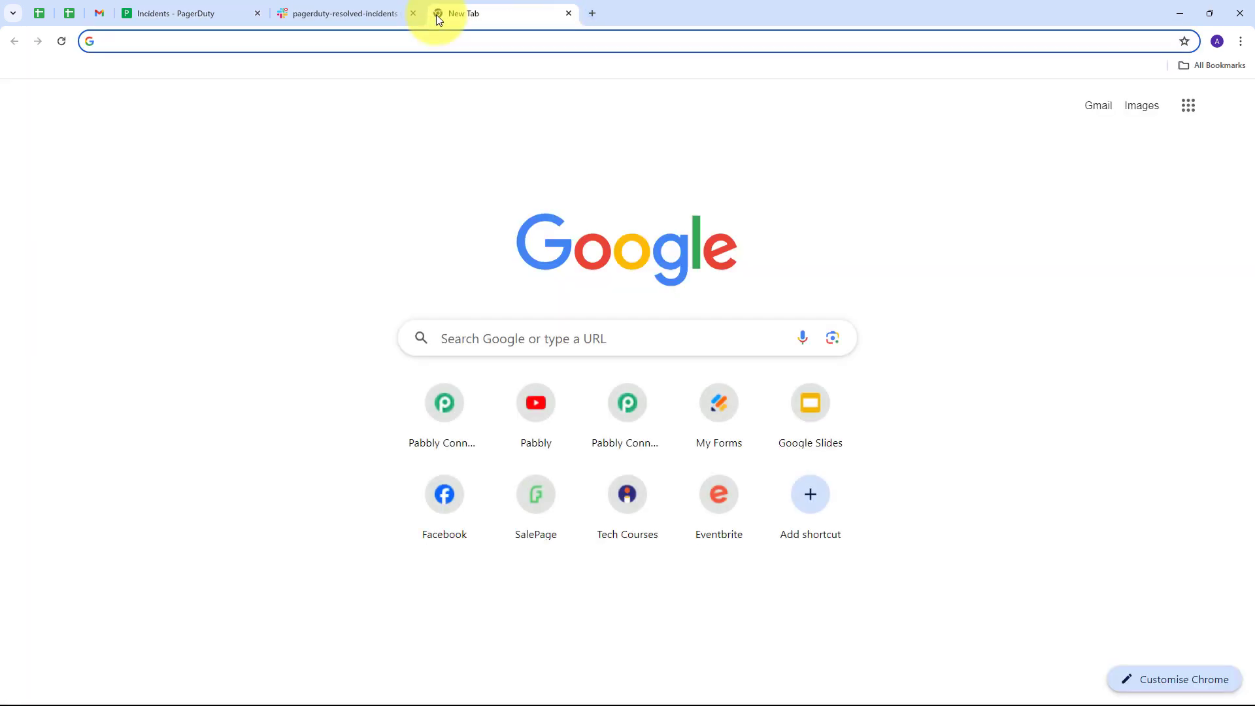
type("pabbly.com")
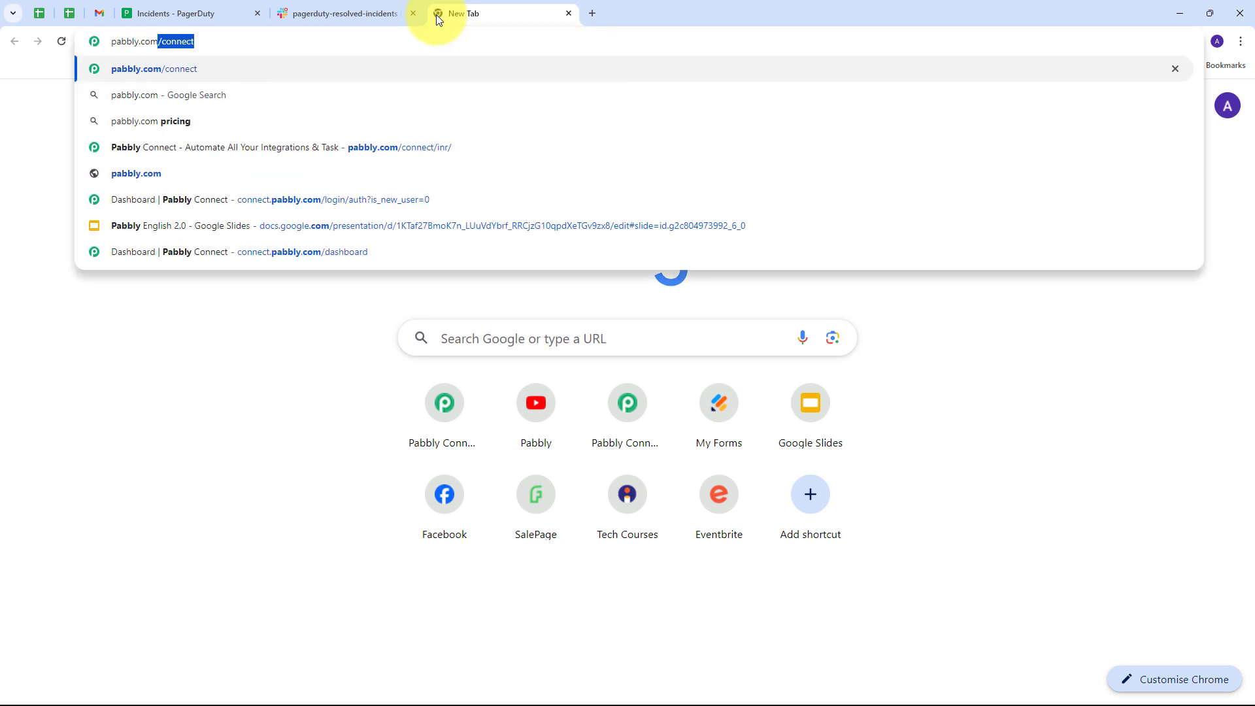
key("Return")
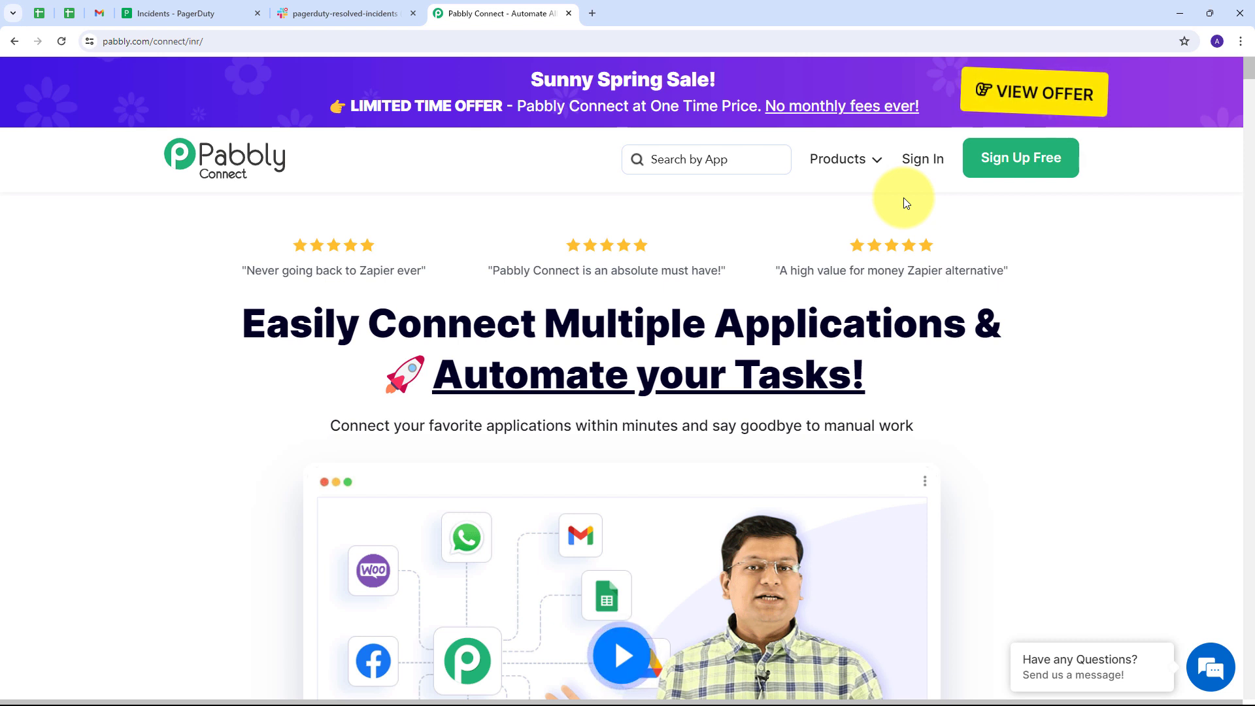
left_click(920, 168)
scroll(197, 257, "down", 1)
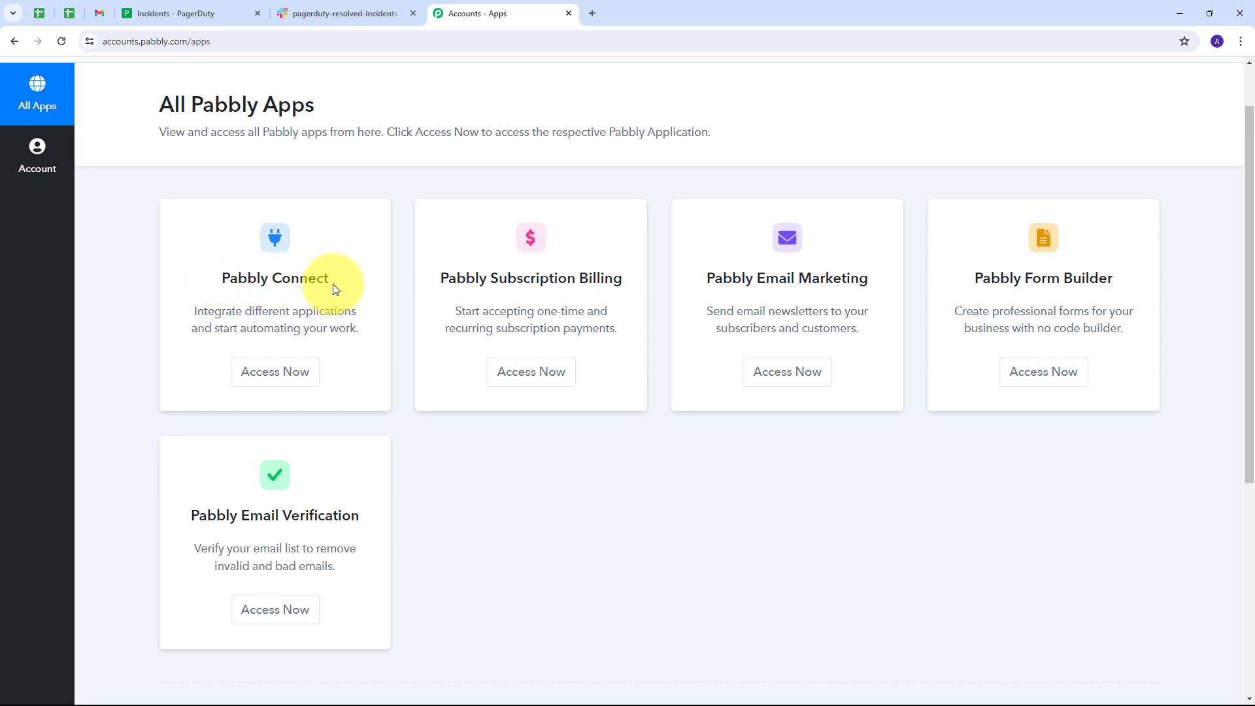
left_click(275, 372)
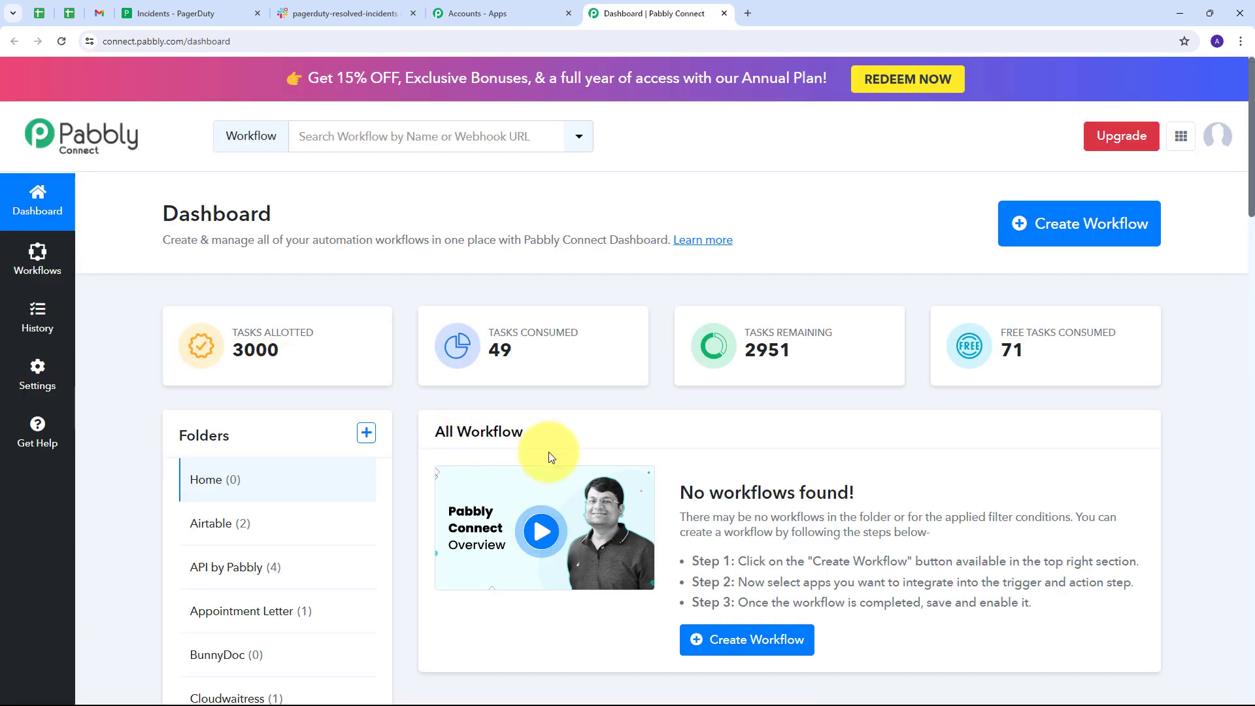
Start a new workflow and name it Send Slack Messages for Resolved PagerDuty Incidents.
scroll(549, 450, "down", 1)
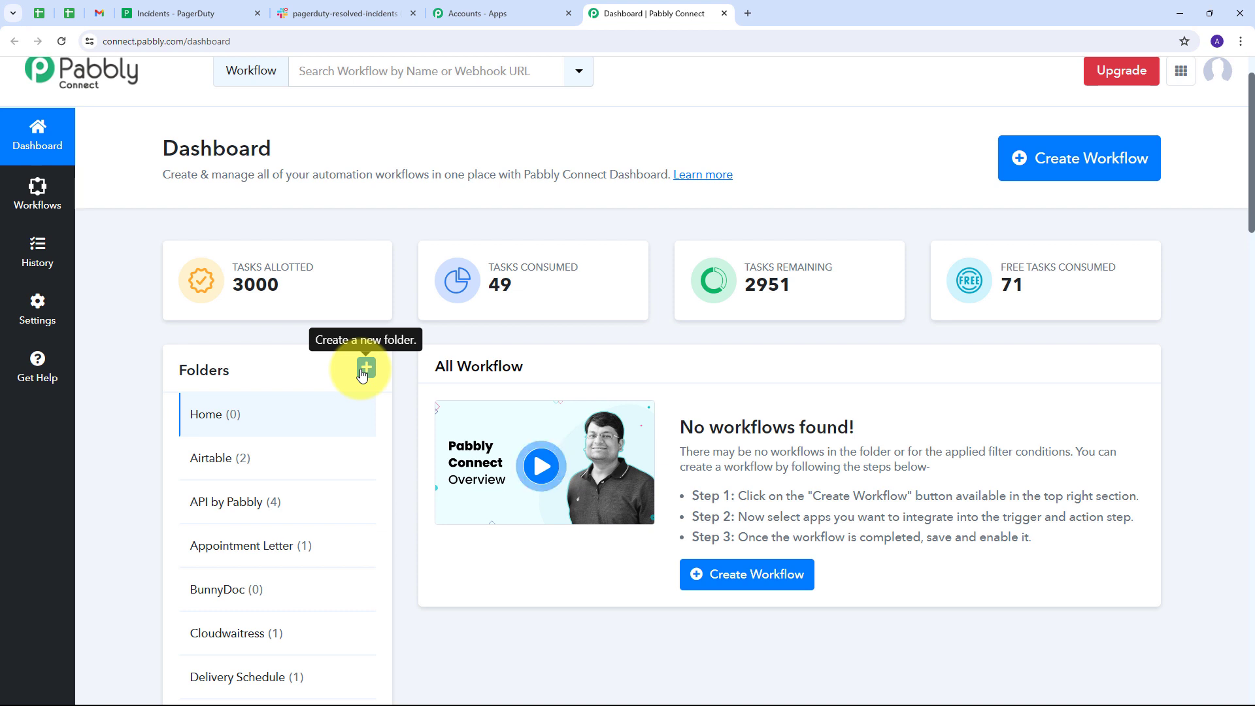
scroll(363, 374, "up", 1)
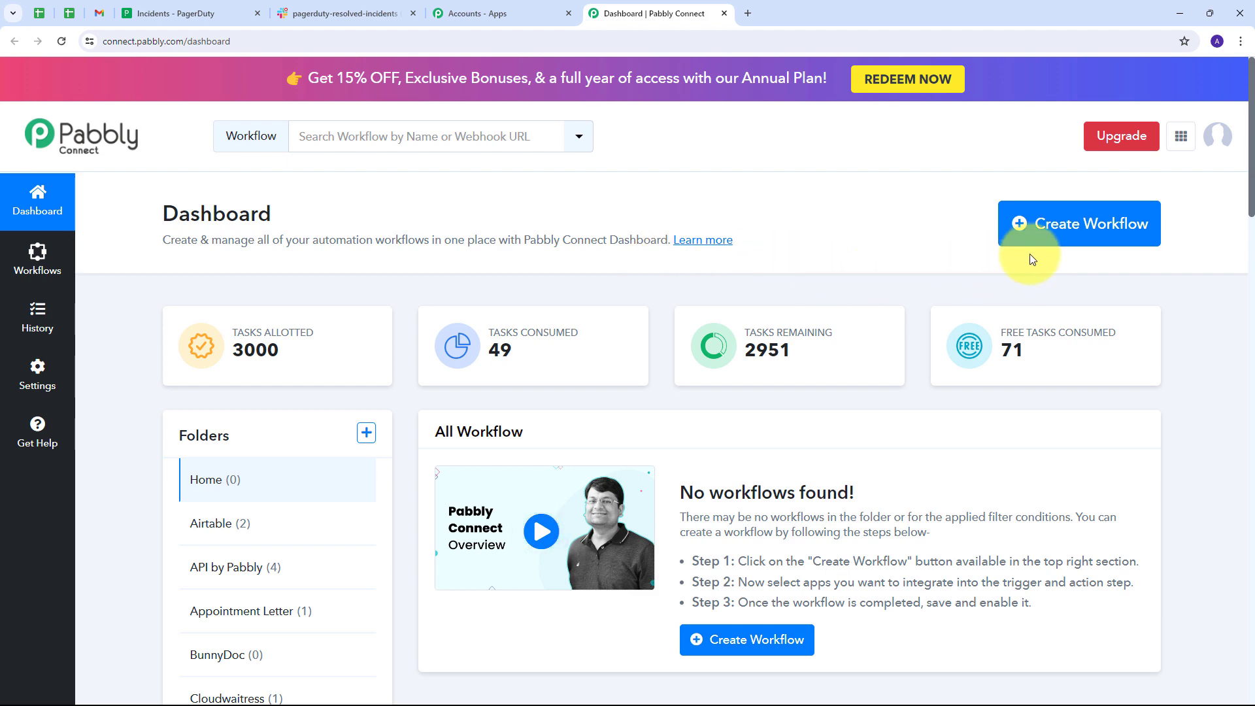
left_click(1060, 235)
left_click(461, 339)
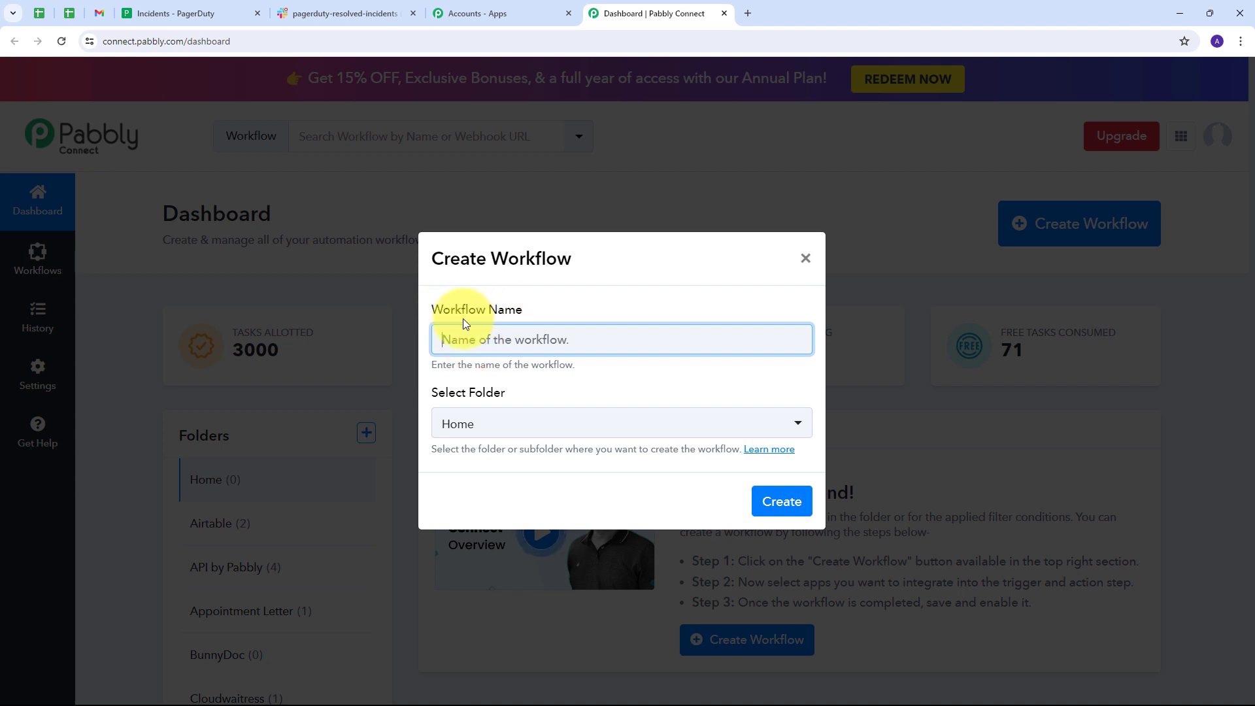
type("Send Slack Messages for Resolved PagerDuty Incidents")
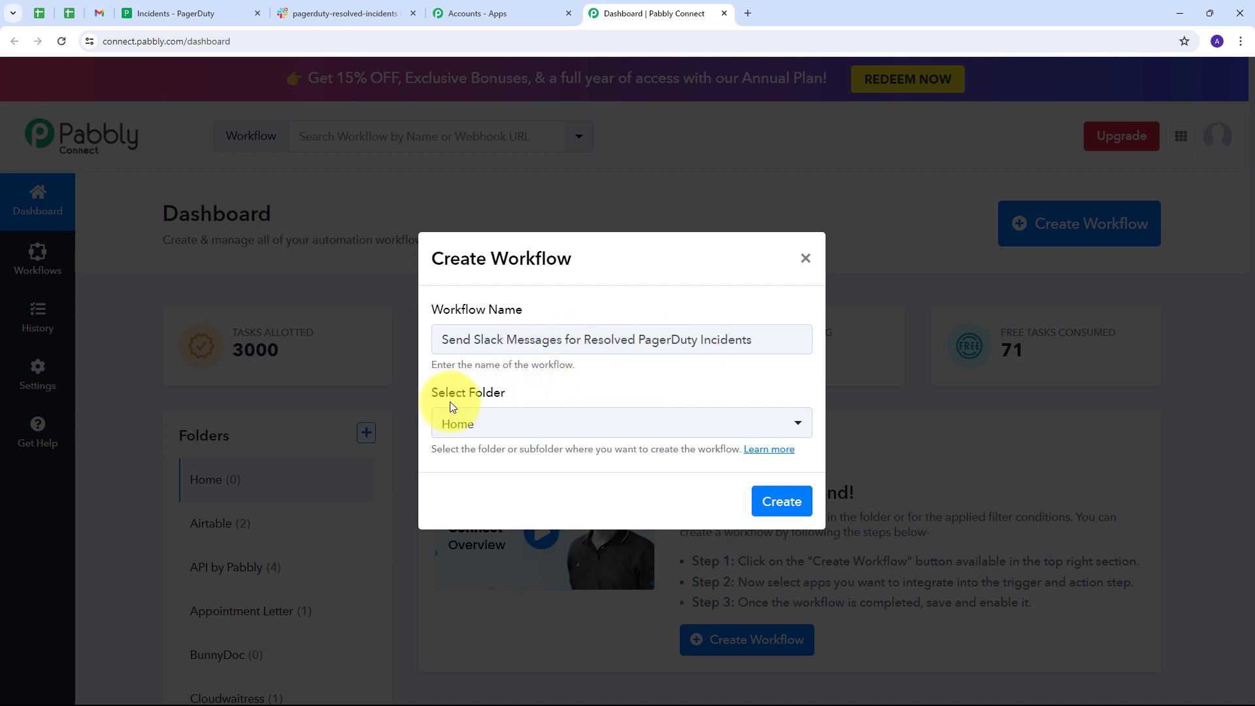
Assign the new workflow to the Slack folder and create it.
left_click(639, 424)
scroll(615, 304, "down", 3)
scroll(598, 296, "down", 5)
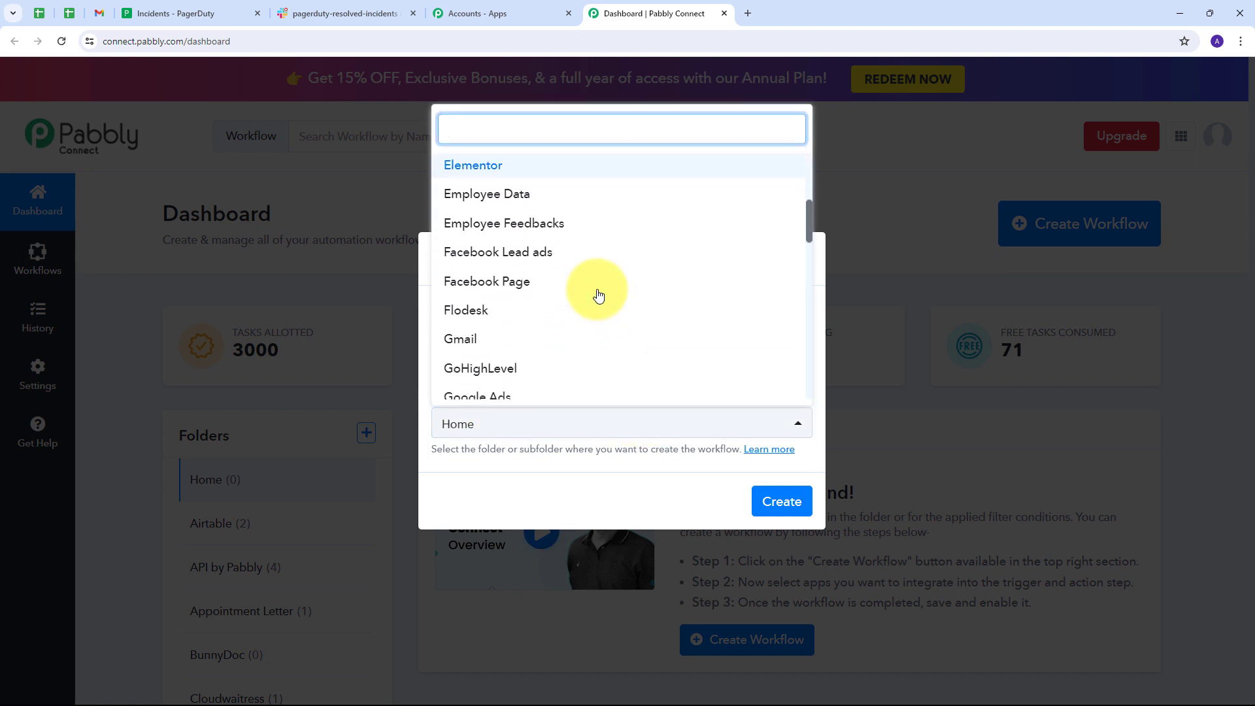
scroll(599, 296, "down", 7)
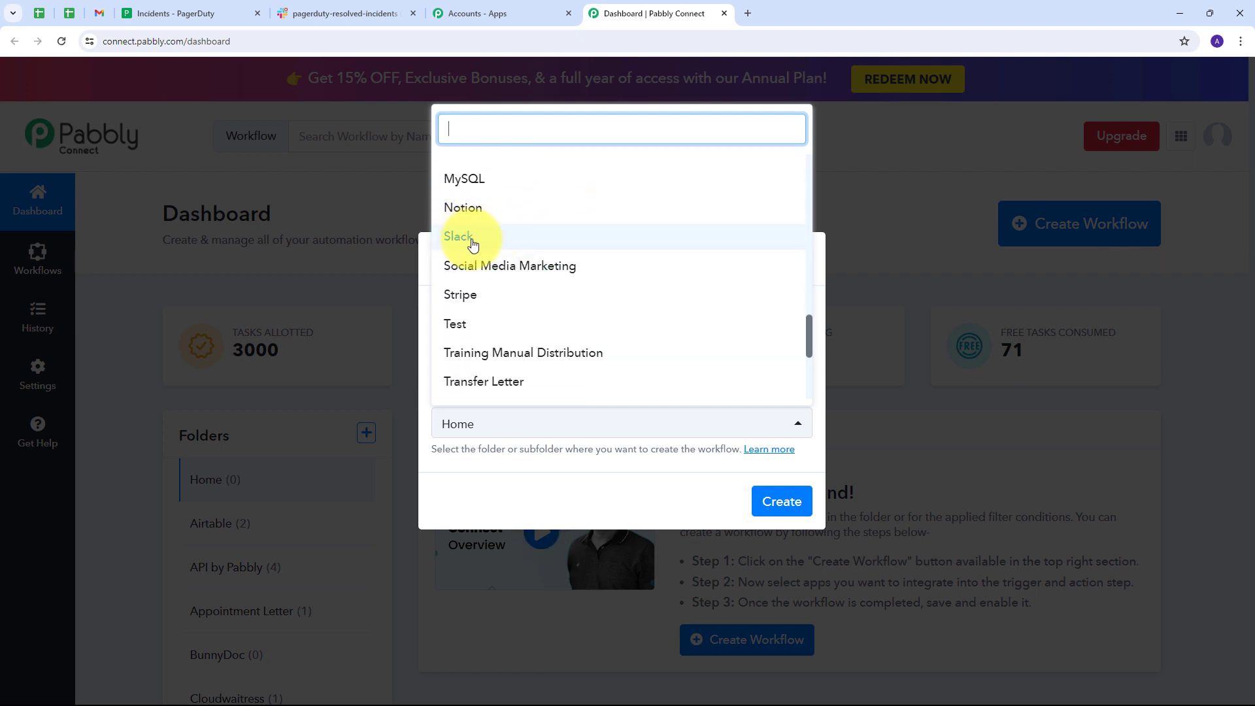
left_click(473, 245)
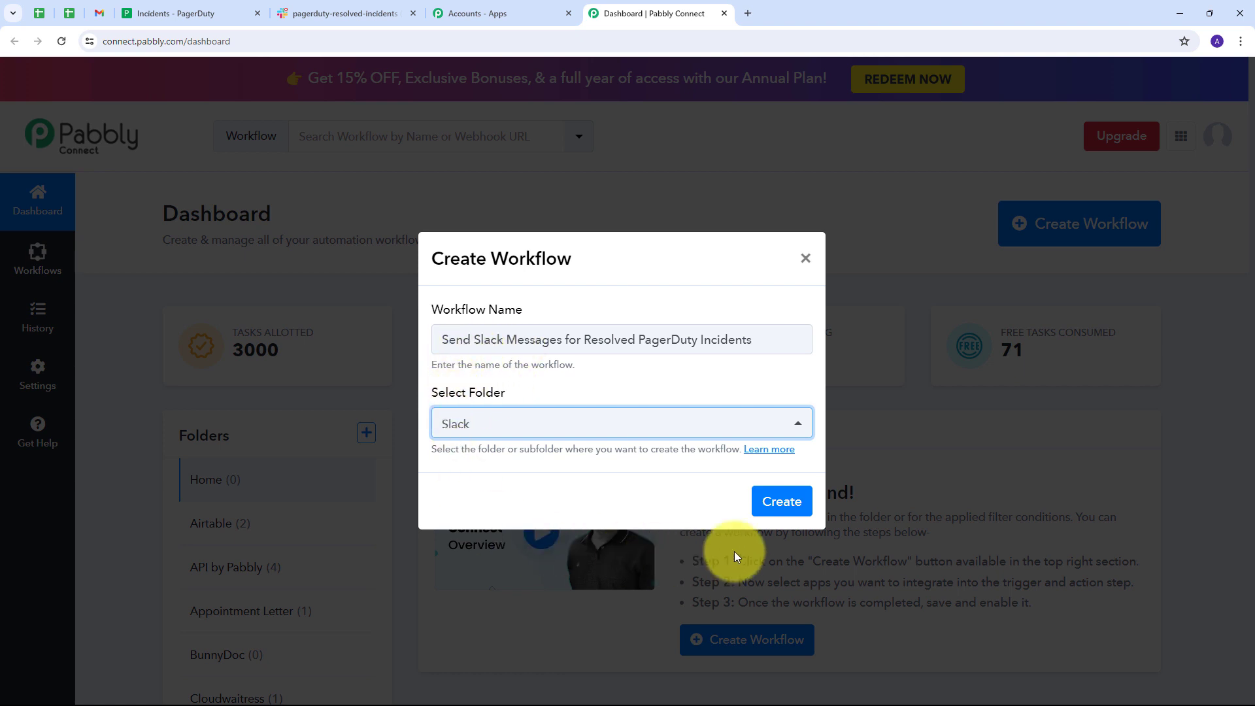
left_click(777, 502)
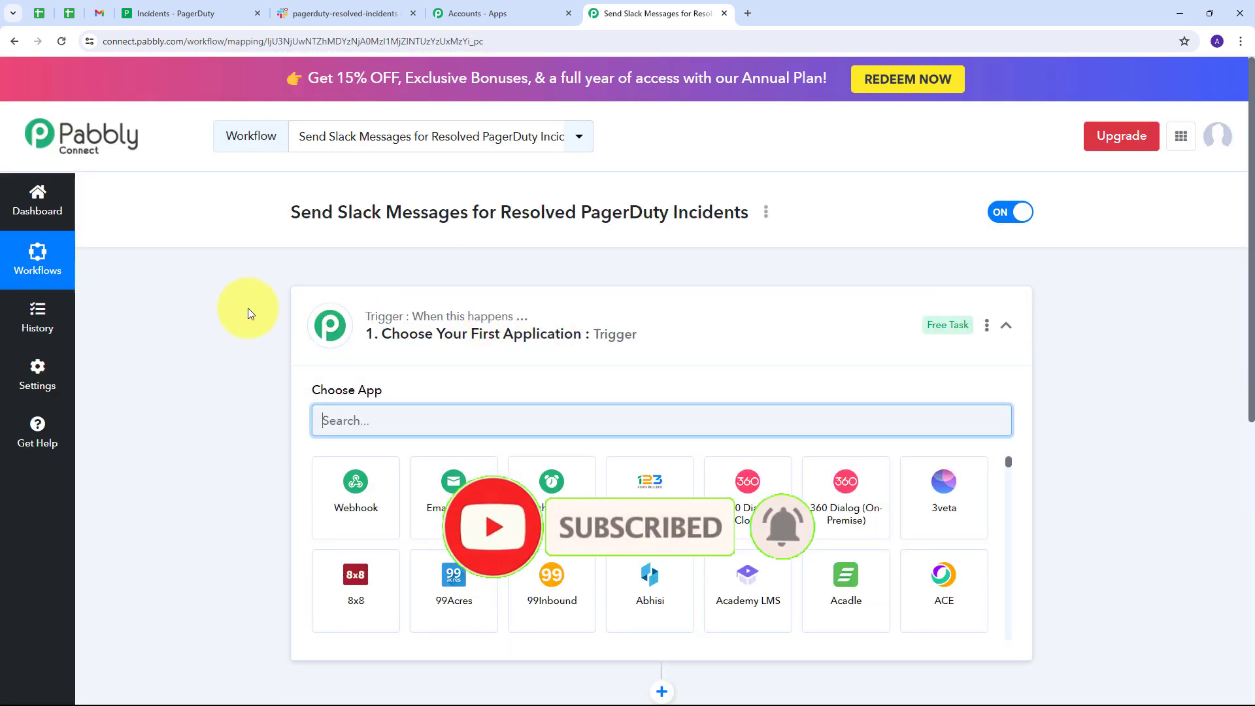
Set the workflow's trigger application to PagerDuty with the trigger event Incident is Resolved.
scroll(248, 308, "down", 3)
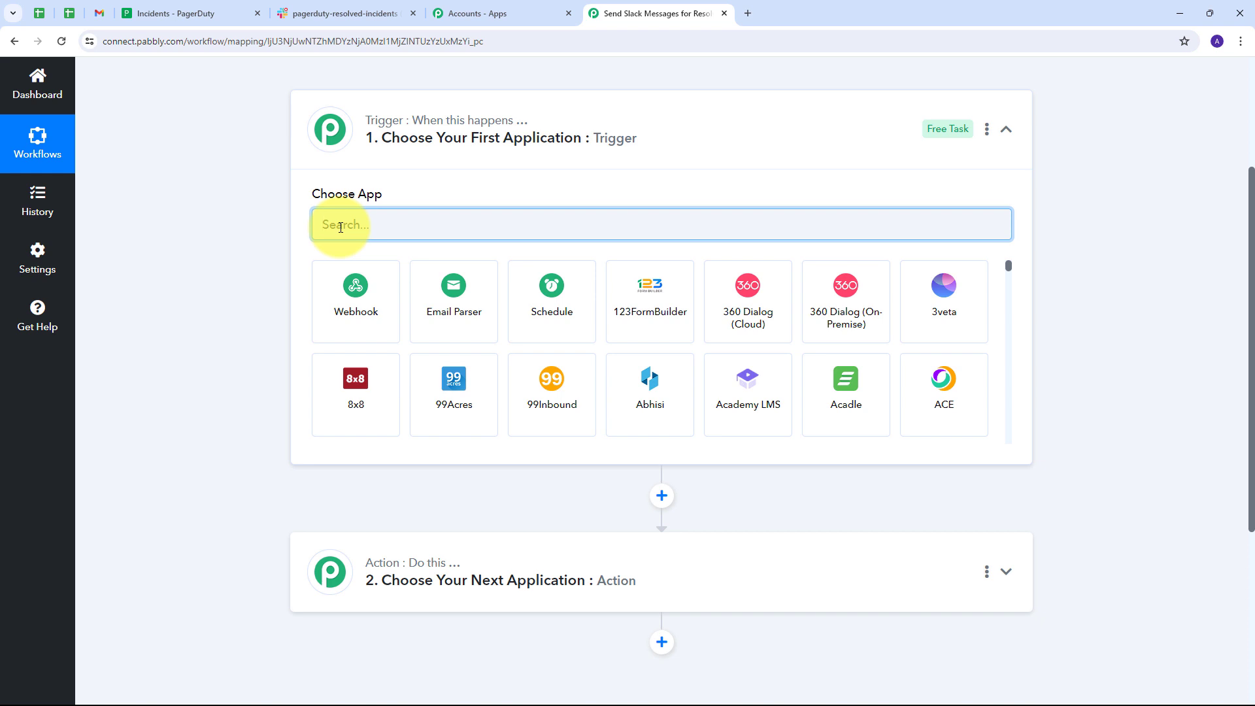
type("PagerDuty")
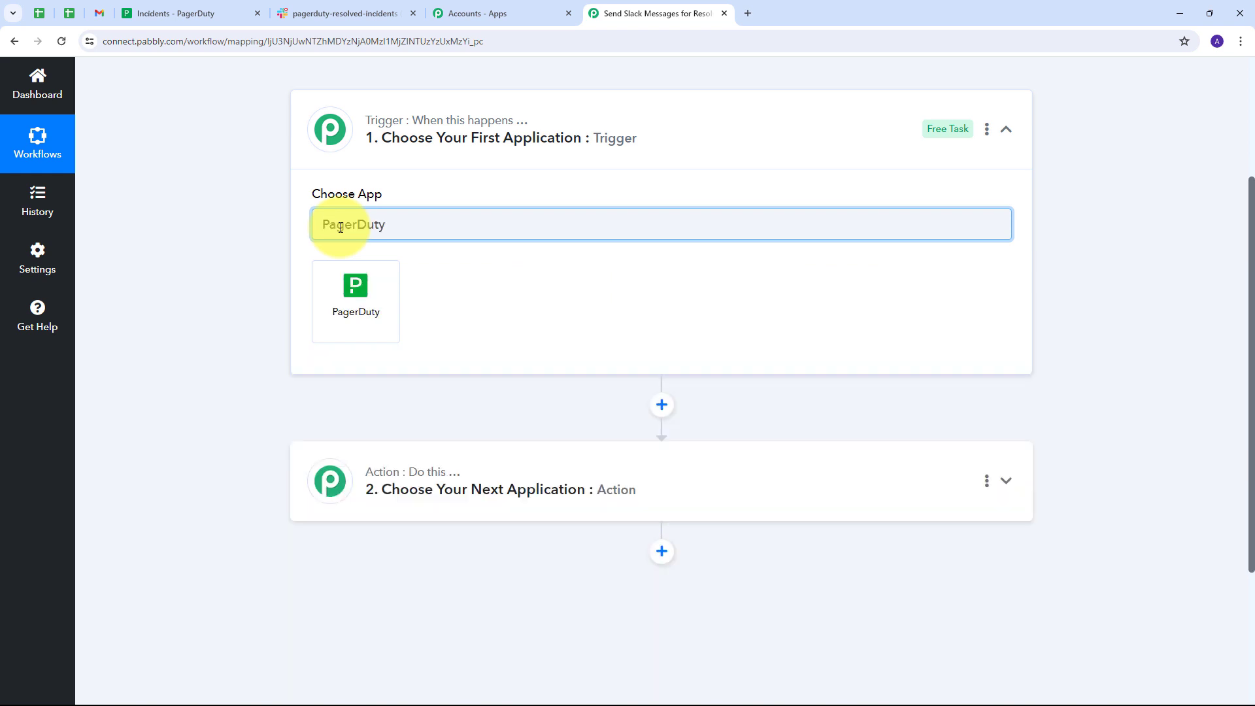
left_click(357, 295)
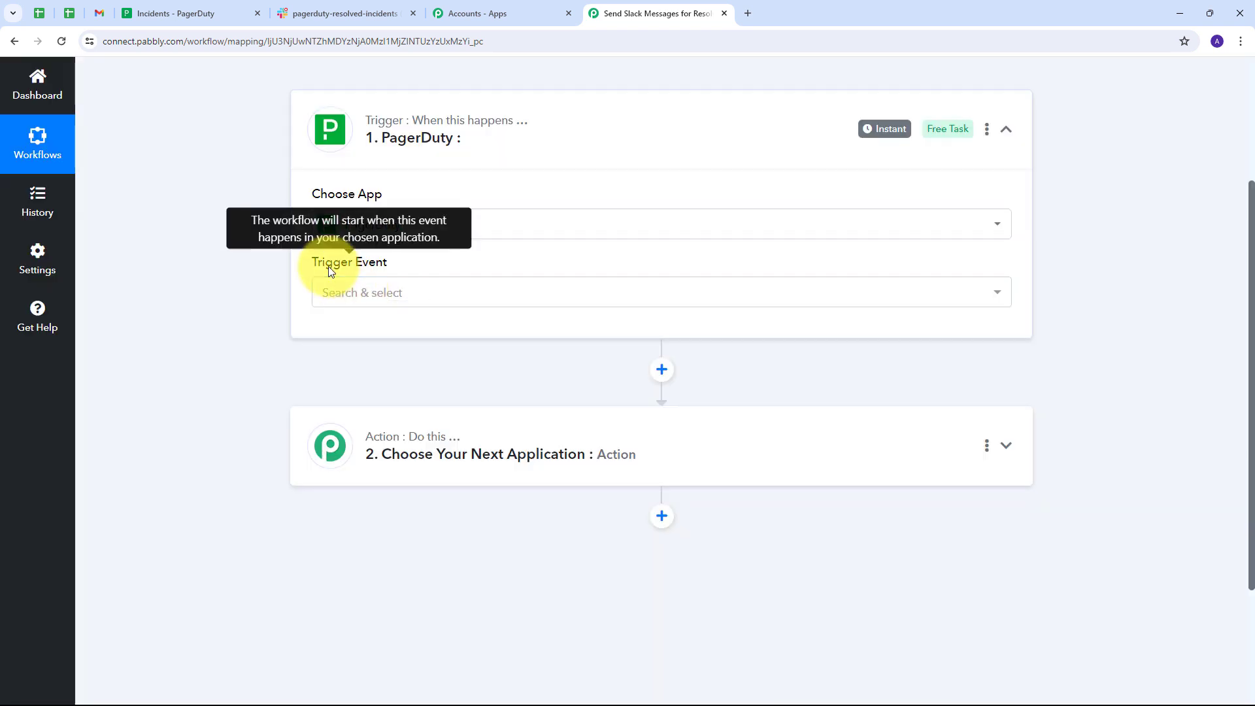
left_click(542, 302)
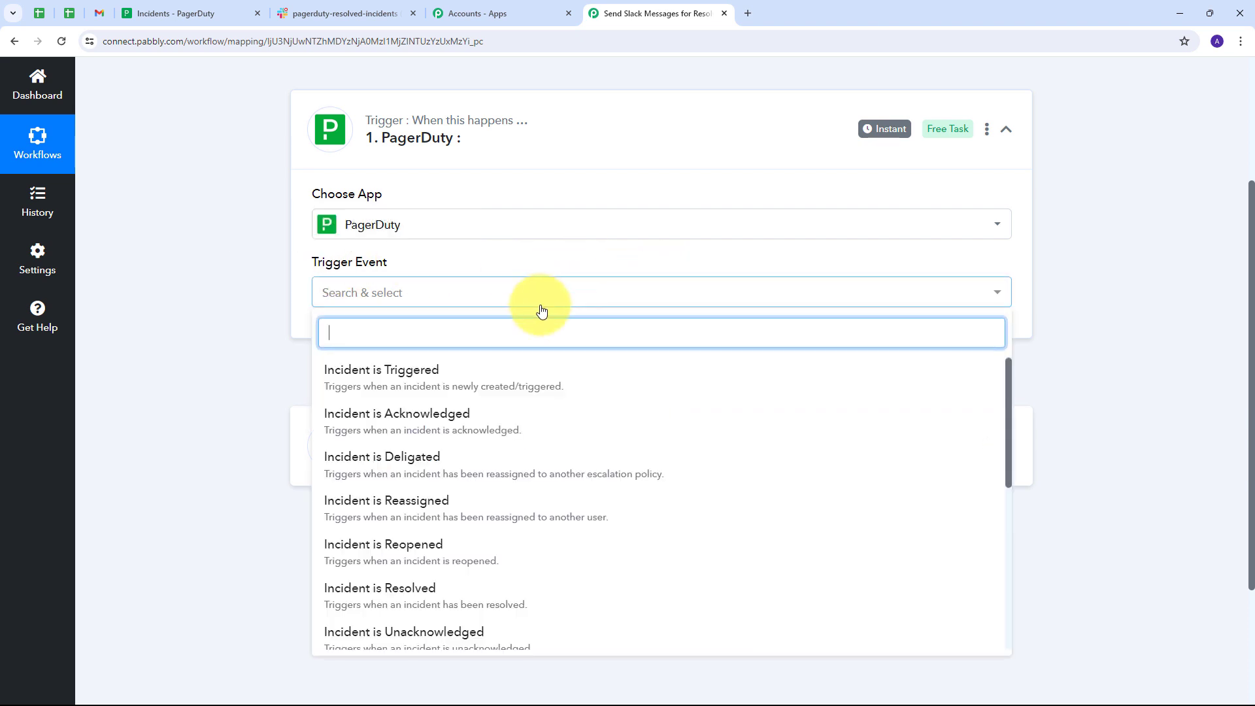
scroll(468, 490, "down", 1)
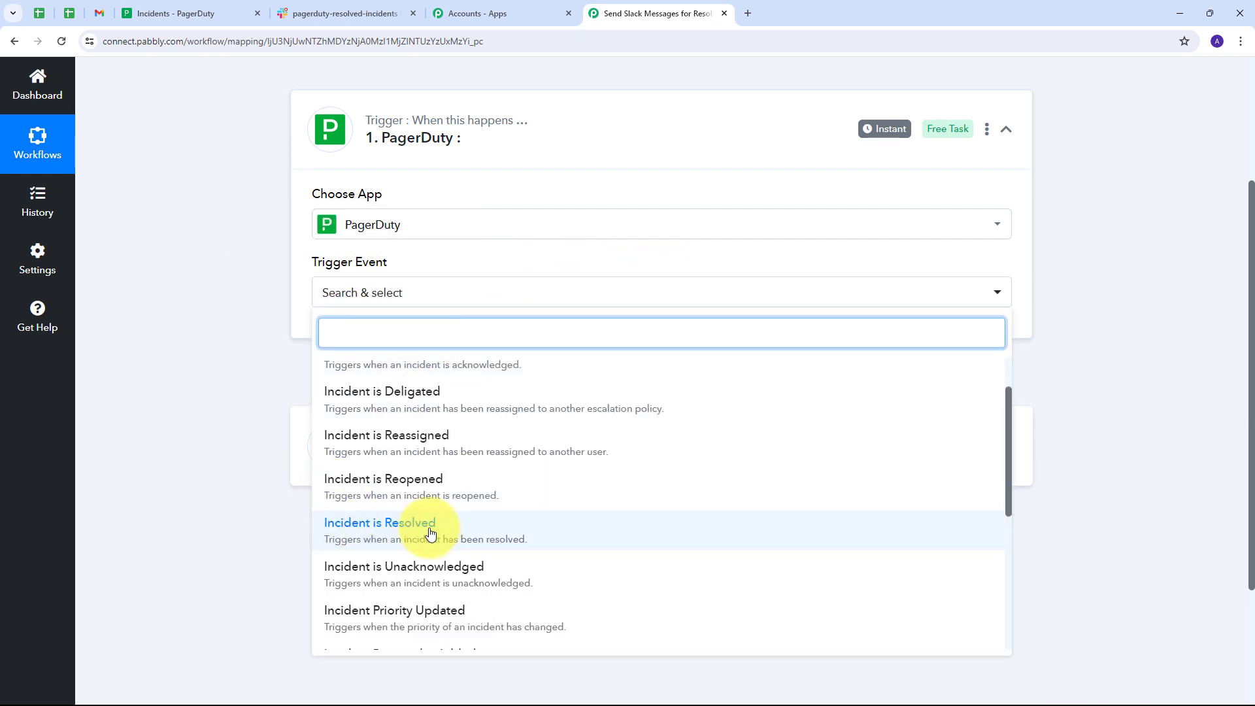
left_click(383, 536)
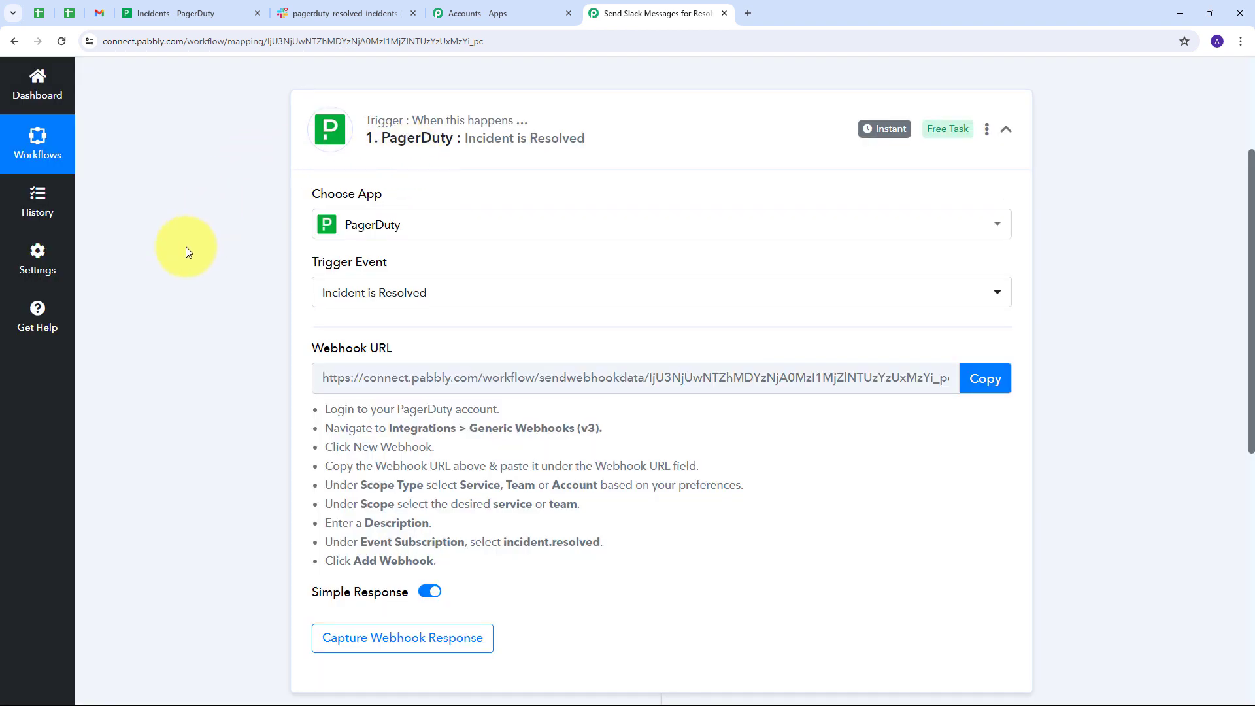
Review the PagerDuty trigger's webhook setup instructions and copy its webhook URL.
scroll(186, 255, "down", 1)
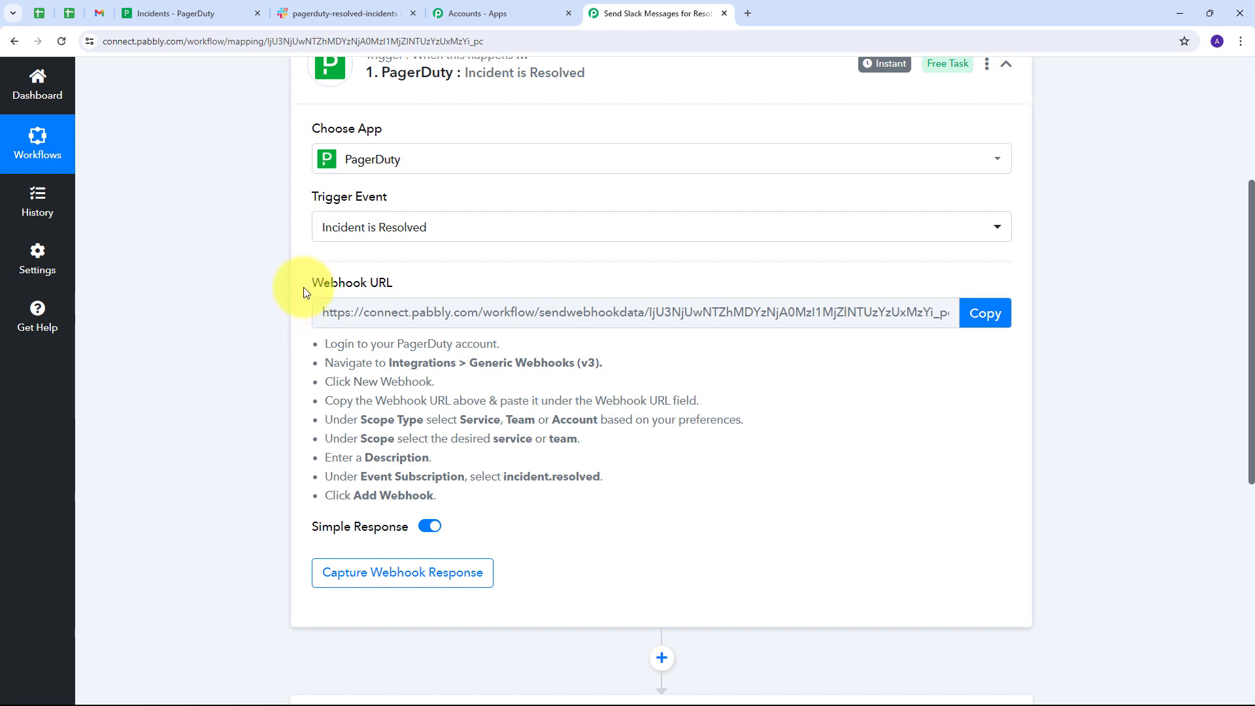
left_click_drag(304, 285, 410, 285)
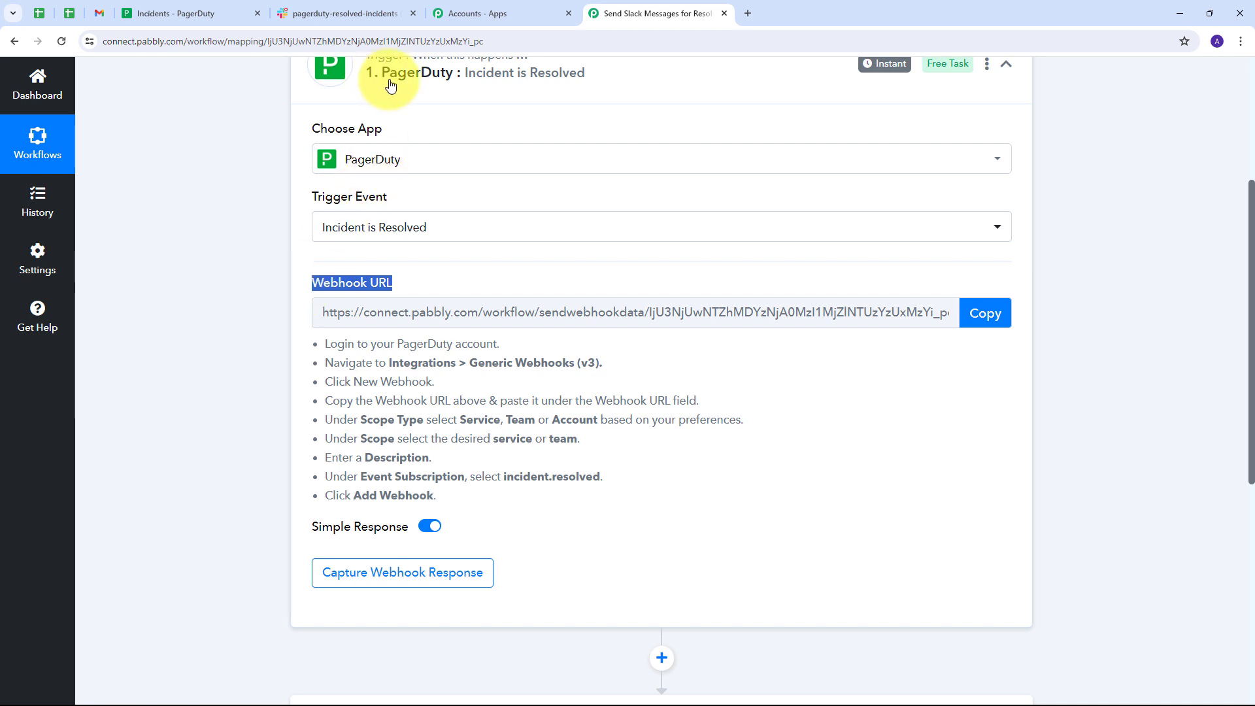
left_click(212, 172)
scroll(212, 172, "up", 1)
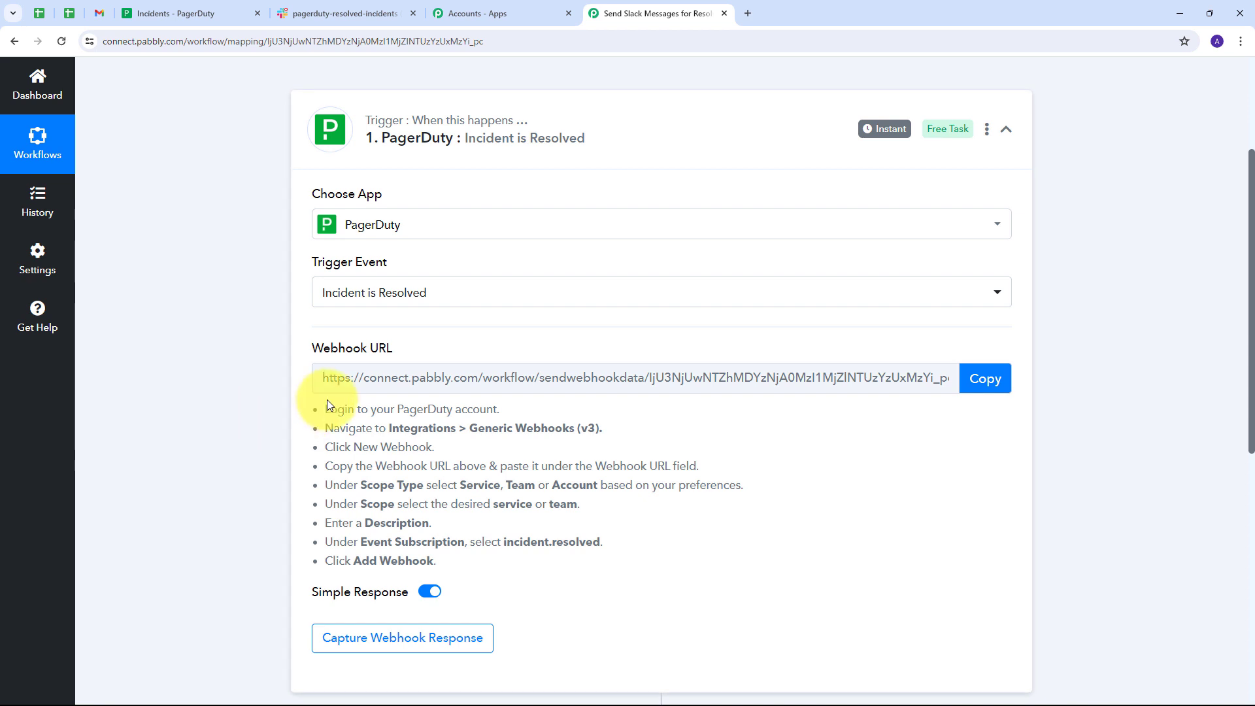
left_click_drag(324, 405, 595, 588)
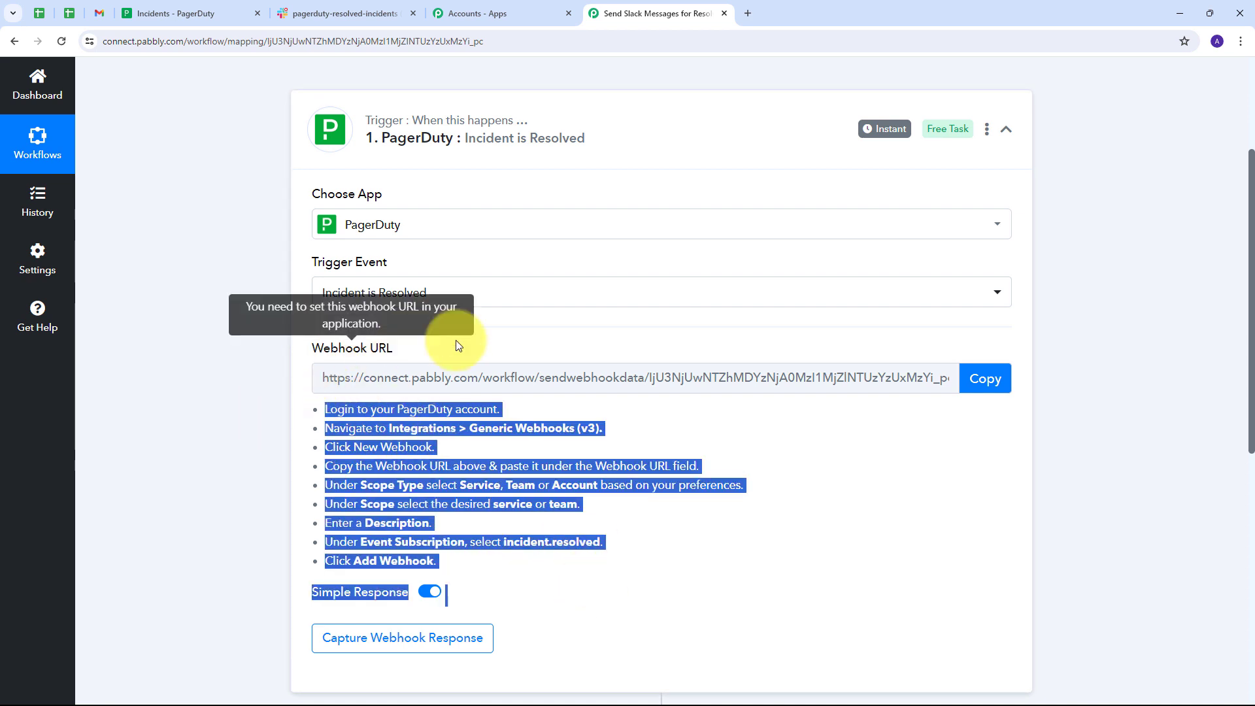
left_click(986, 382)
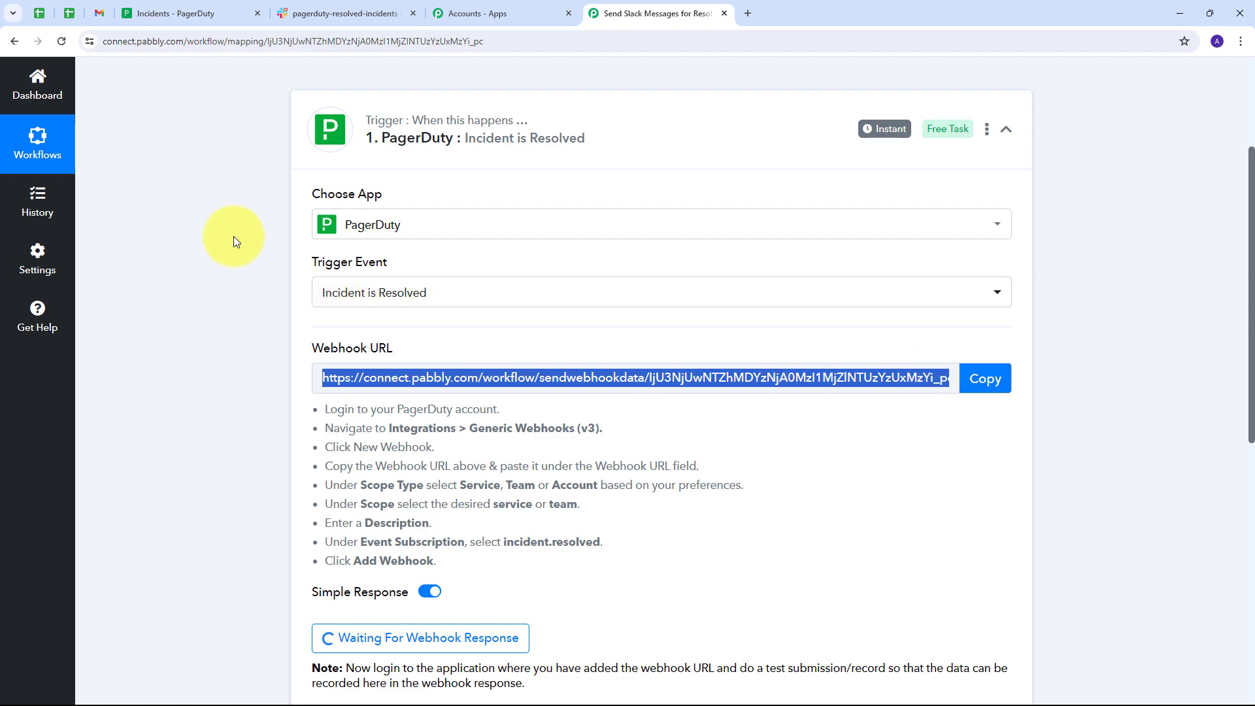
Switch to PagerDuty and start a new webhook under Generic Webhooks (v3).
left_click(184, 14)
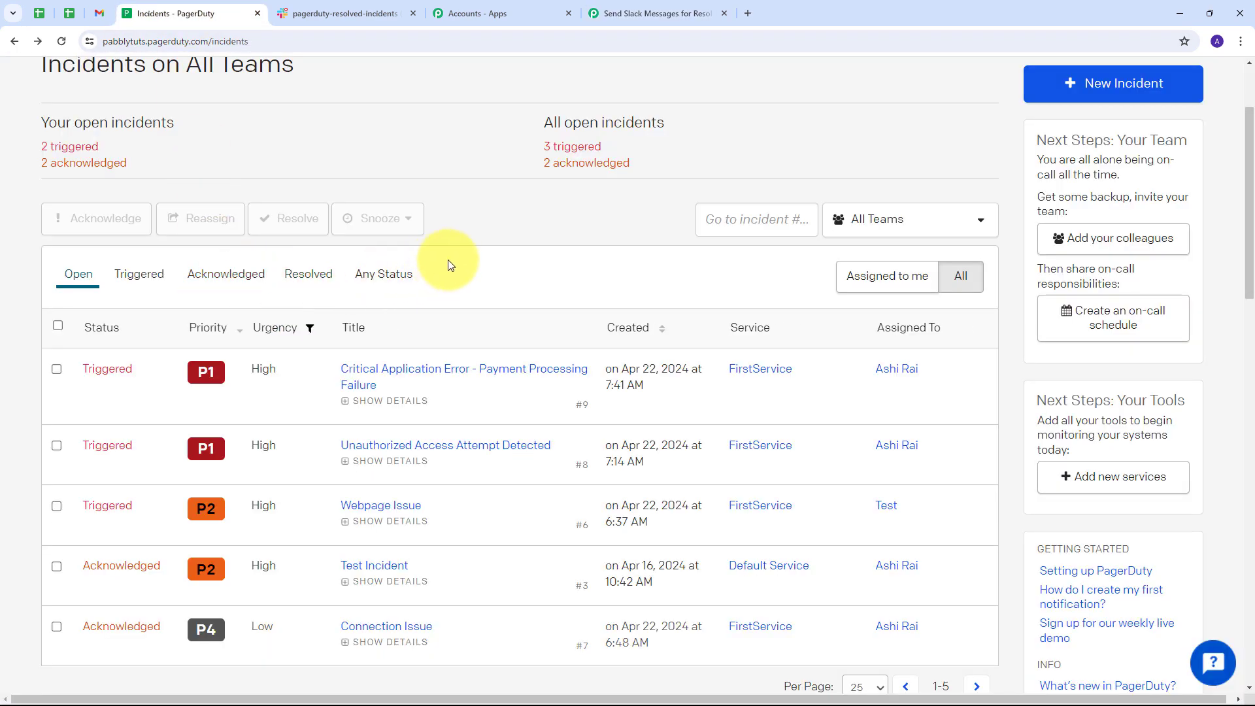
scroll(478, 235, "up", 2)
mouse_move(602, 128)
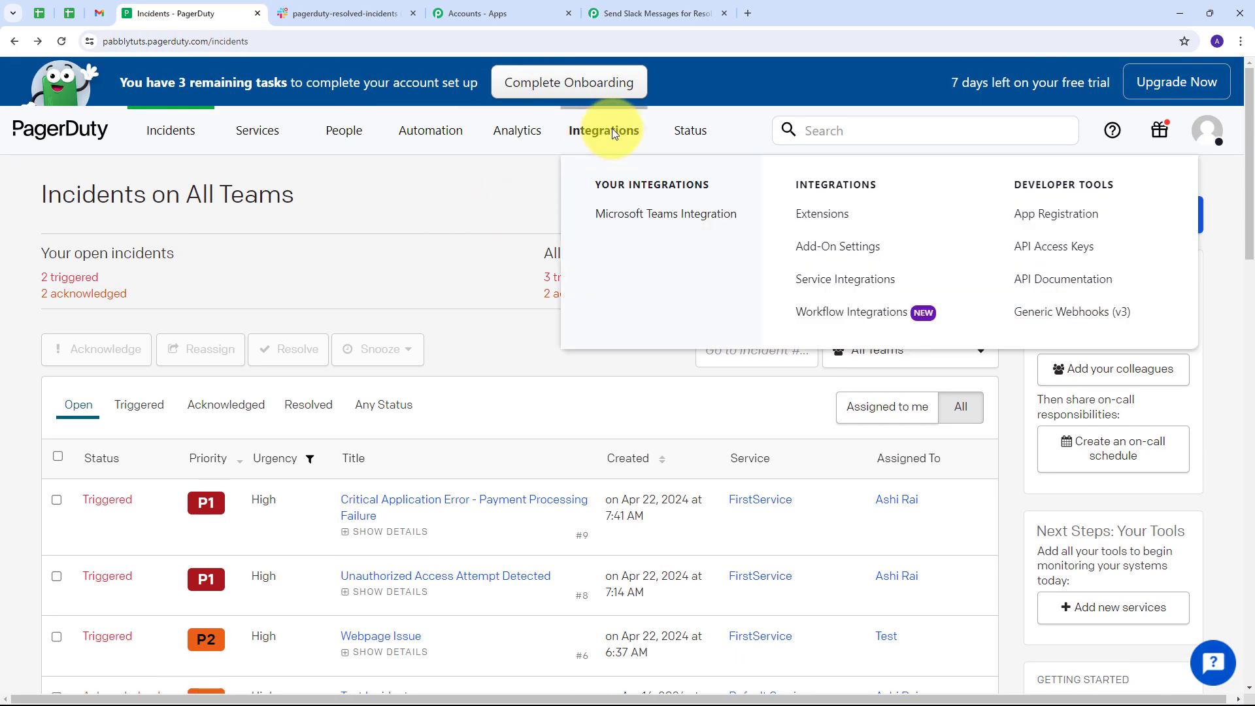
left_click(1055, 321)
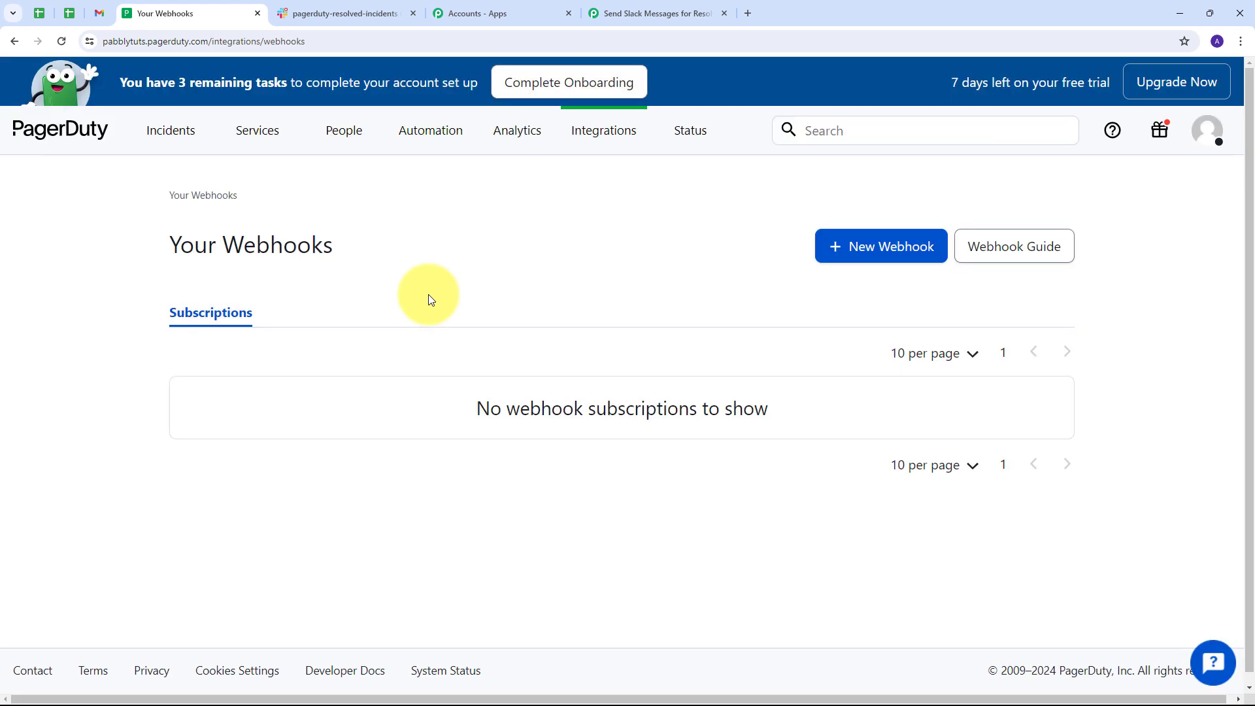
left_click(871, 258)
Paste the copied Pabbly Connect webhook URL into the new webhook's settings.
scroll(463, 268, "down", 4)
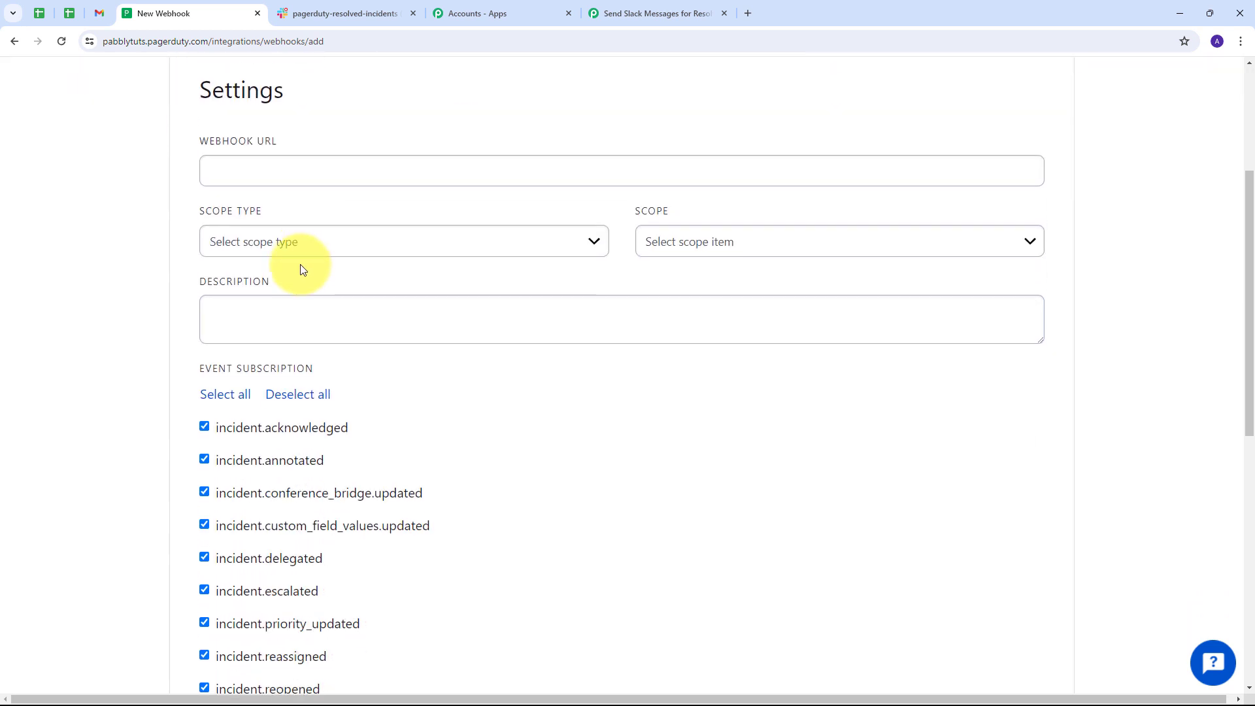
scroll(414, 336, "down", 2)
scroll(443, 329, "up", 1)
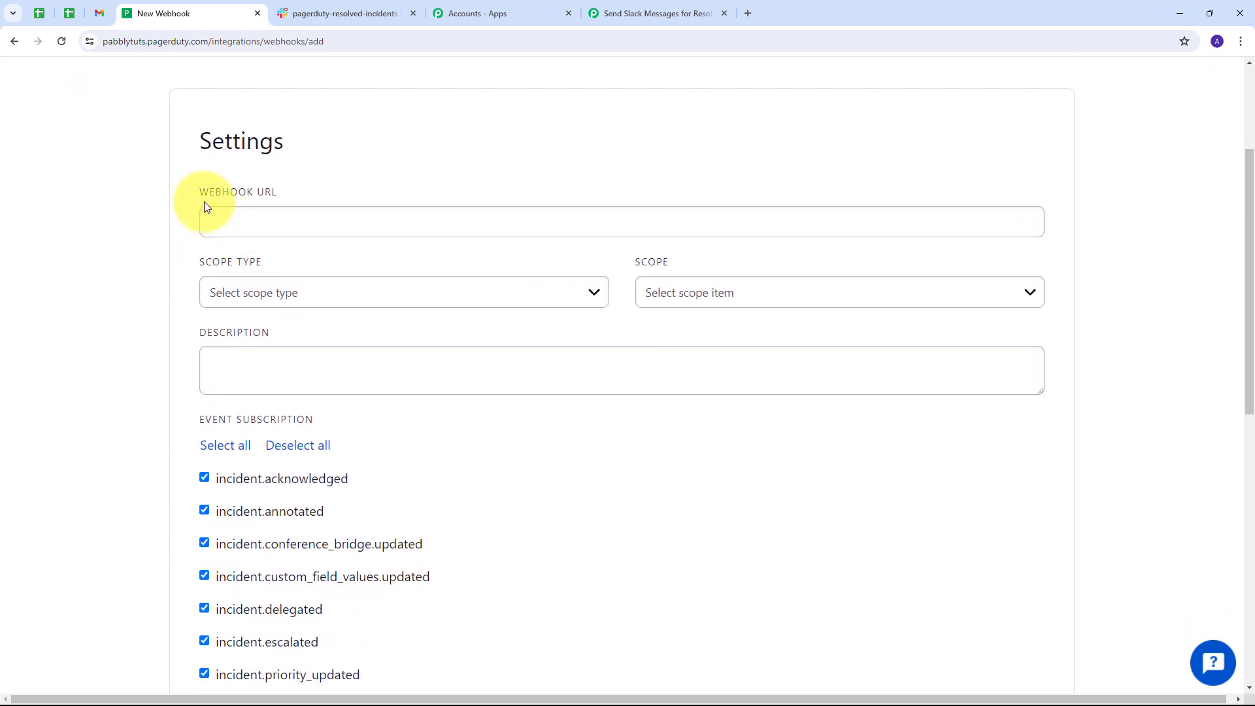
left_click(255, 217)
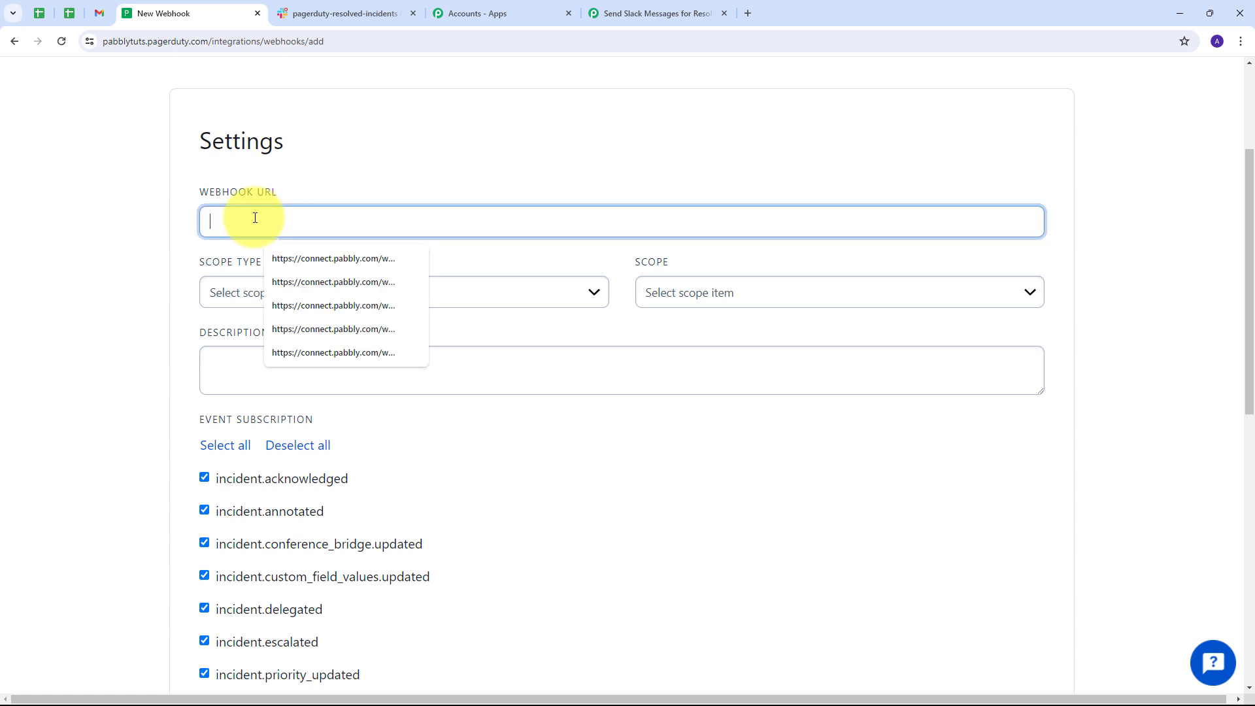
key("ctrl+v")
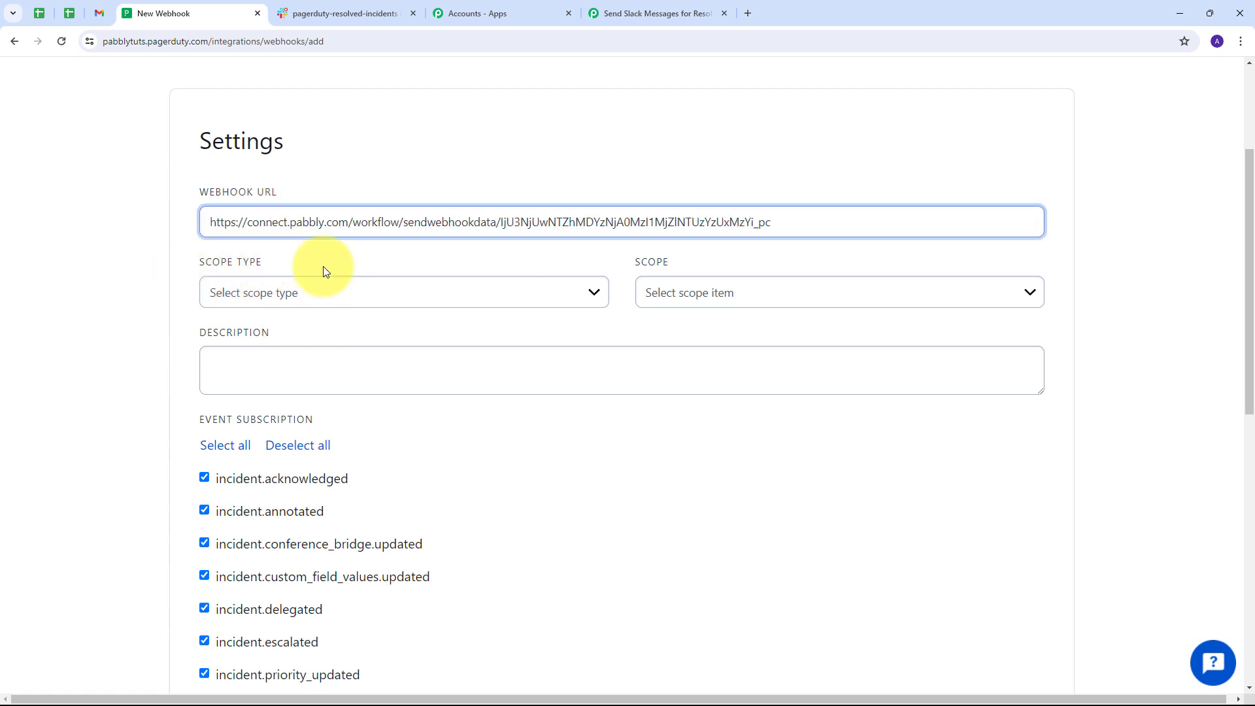
Set the webhook's scope type to Service and its scope to FirstService.
left_click(487, 292)
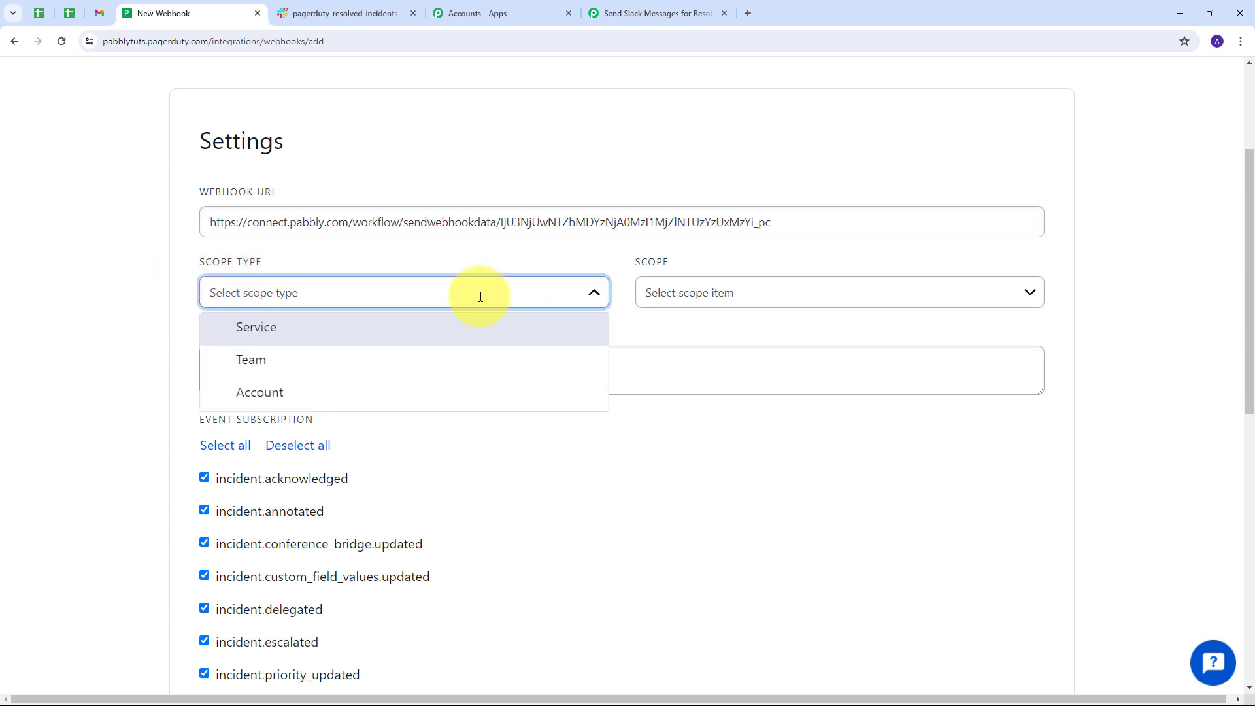
left_click(255, 334)
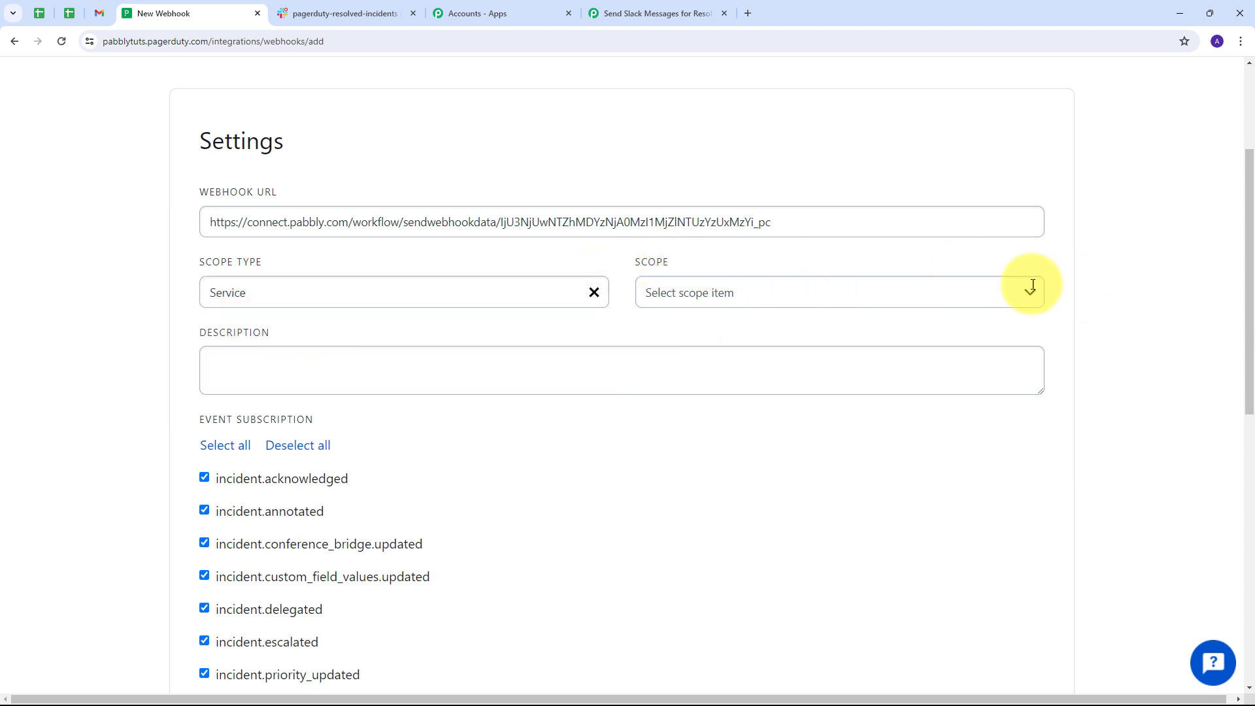
left_click(1018, 298)
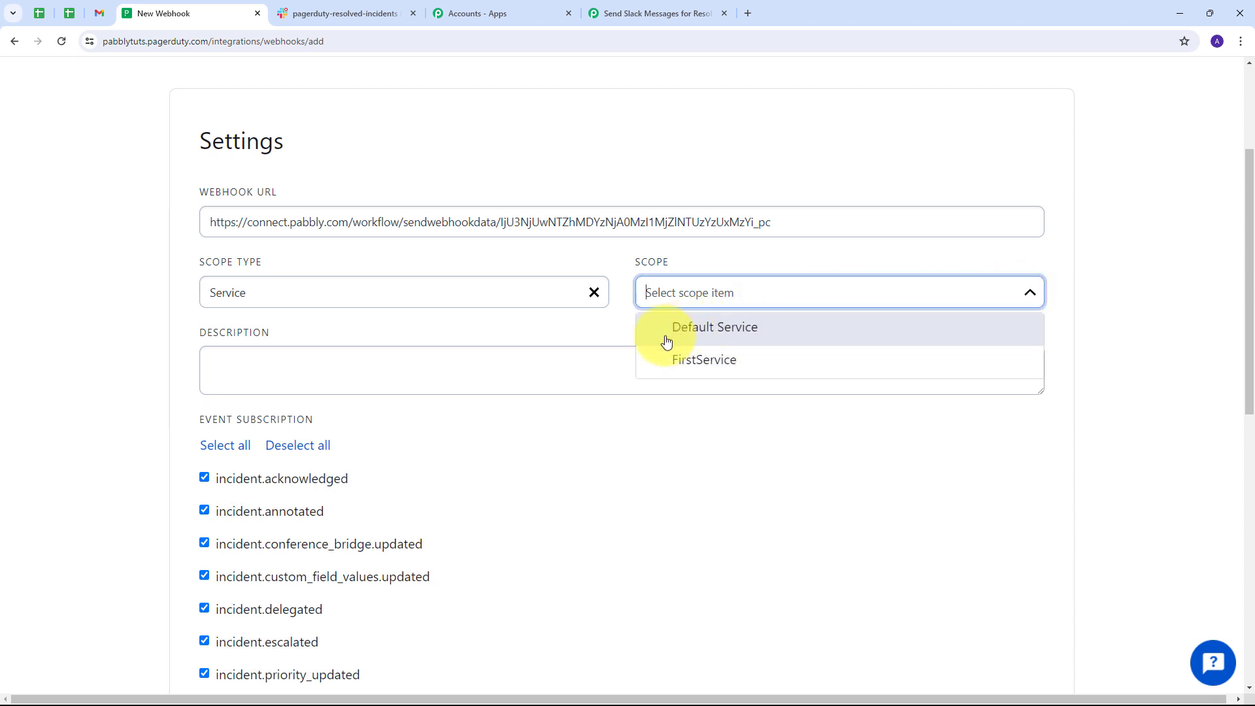
left_click(713, 371)
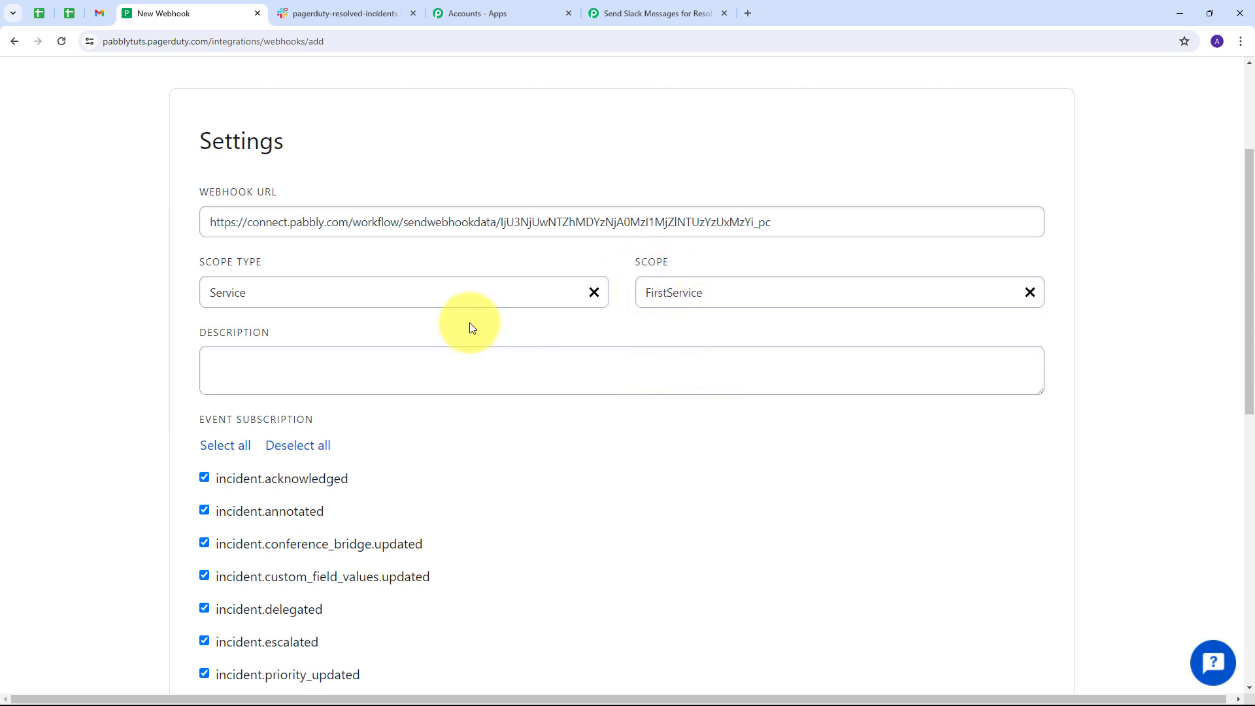
Limit the webhook's event subscription to incident.resolved by deselecting every other event.
scroll(472, 327, "down", 3)
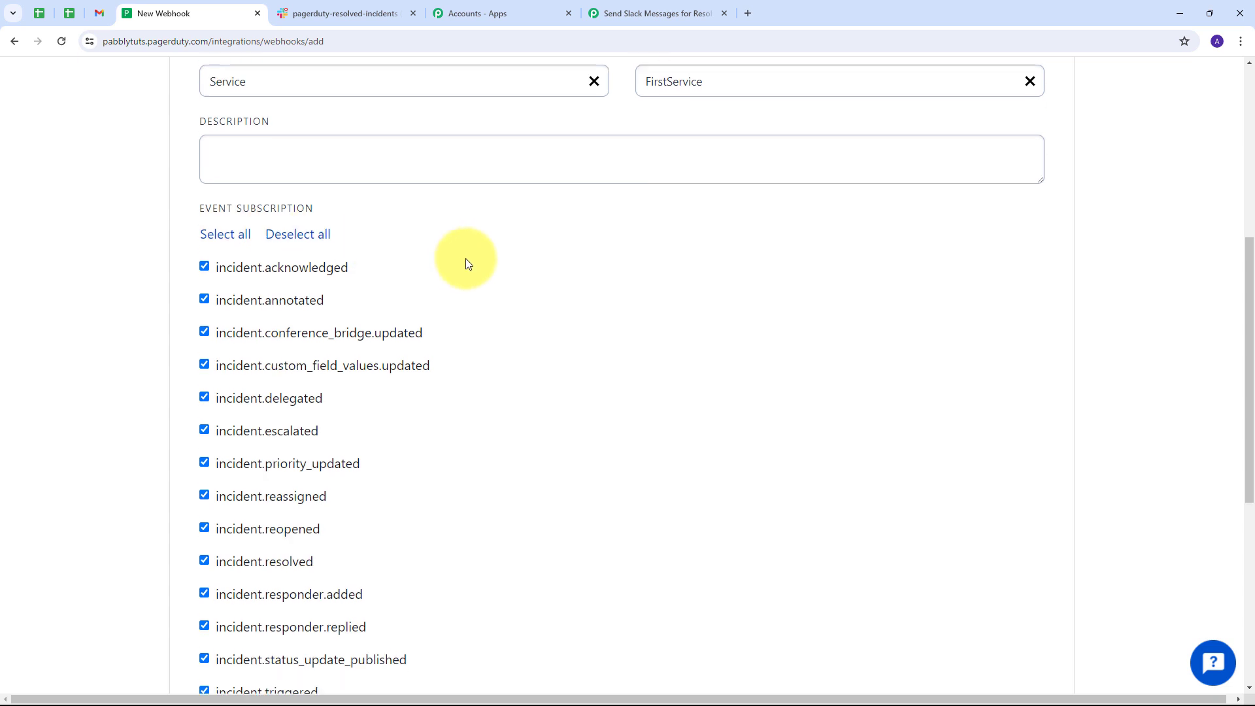
scroll(445, 261, "down", 1)
scroll(422, 261, "up", 1)
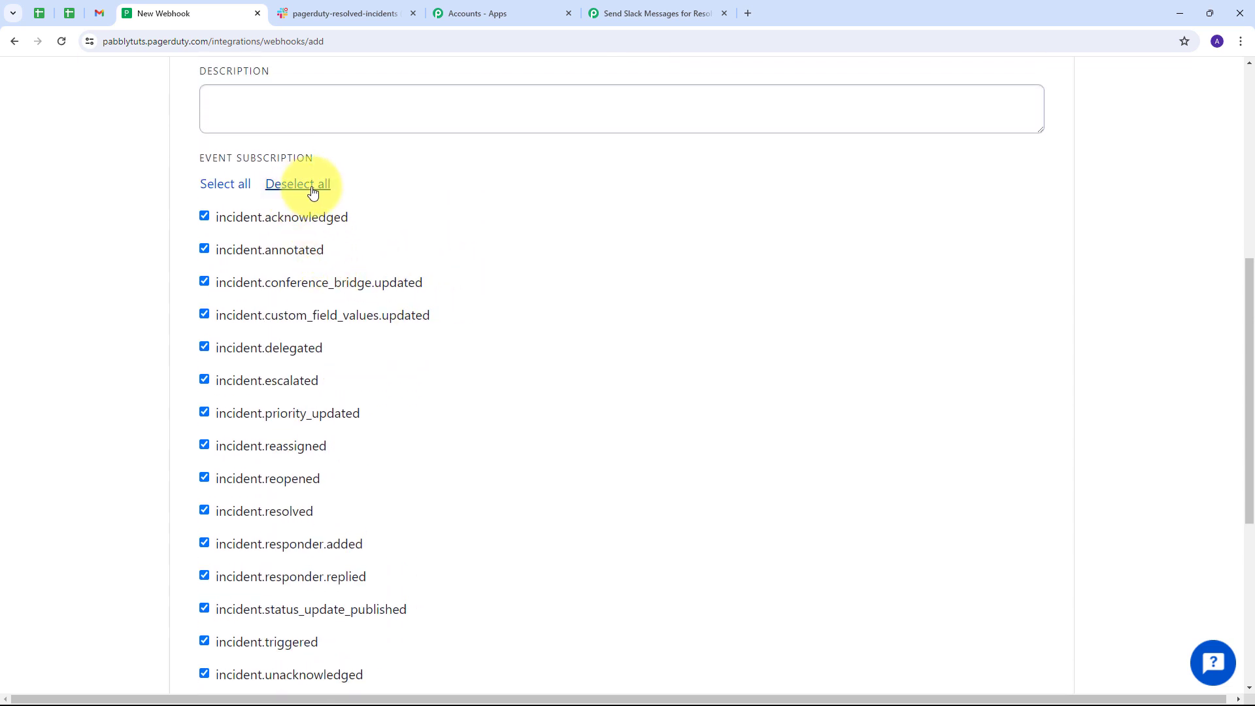
left_click(311, 191)
scroll(450, 277, "down", 2)
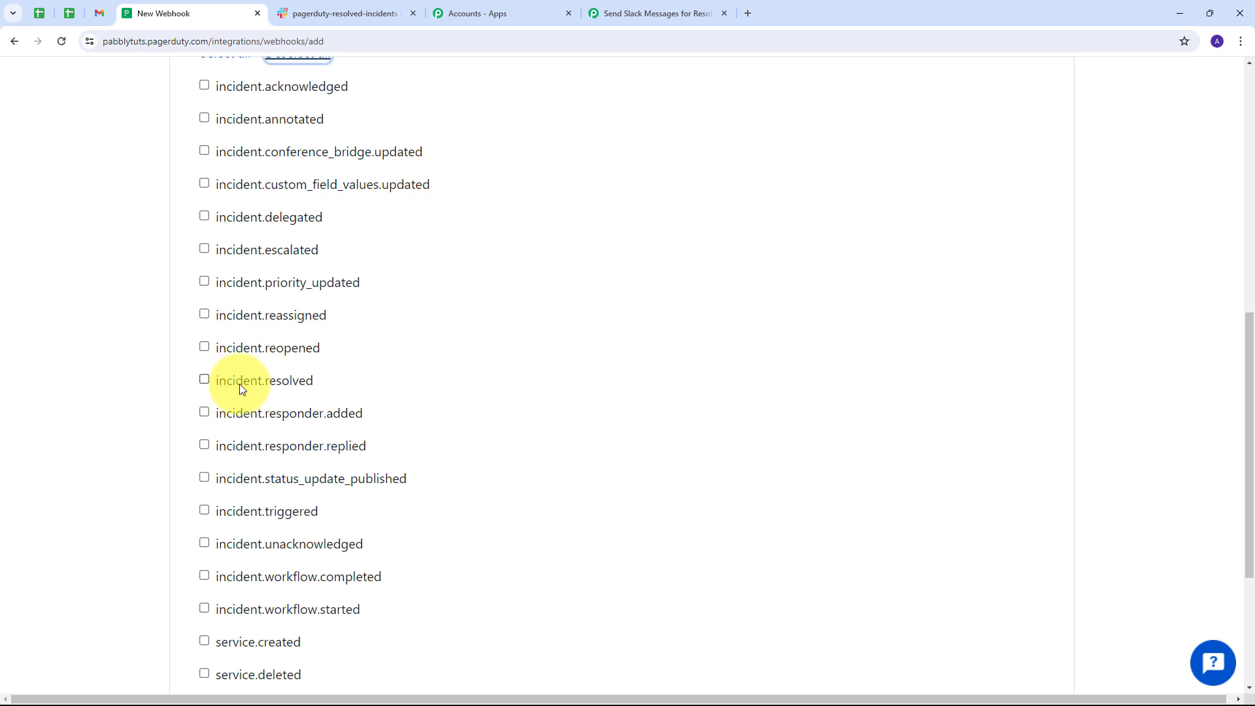
left_click(299, 379)
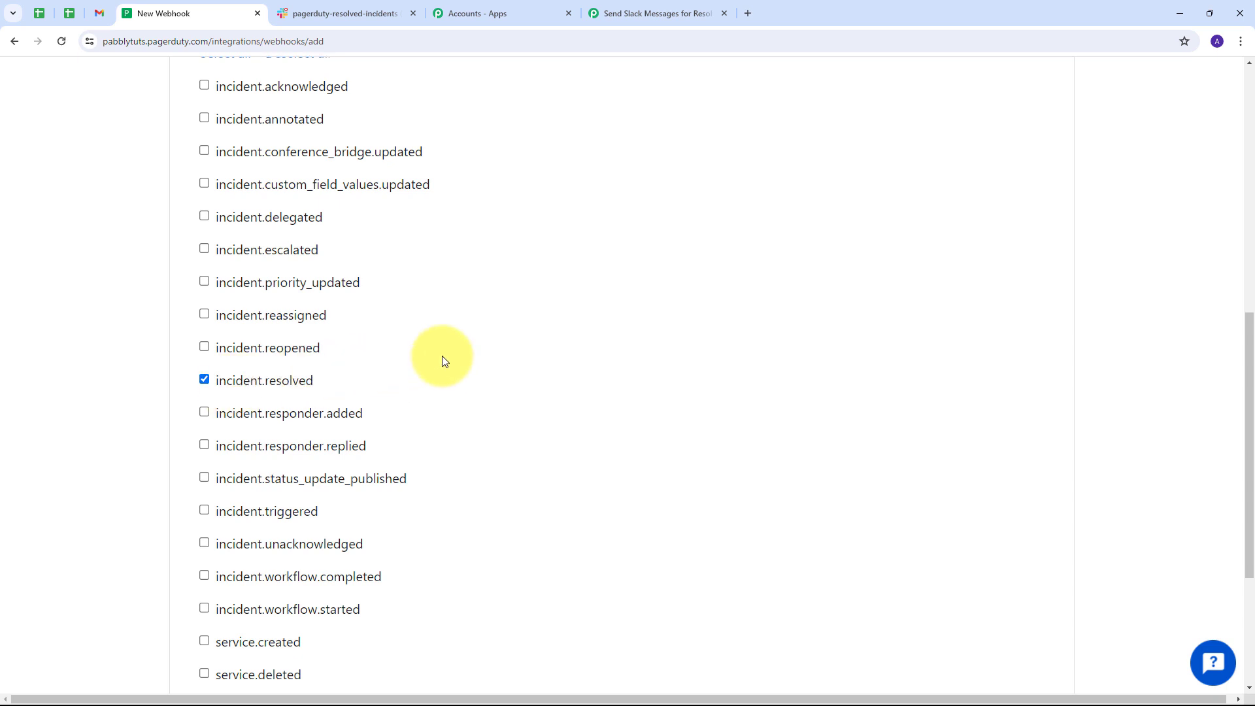
Add the webhook and dismiss the signing secret dialog.
scroll(442, 356, "up", 6)
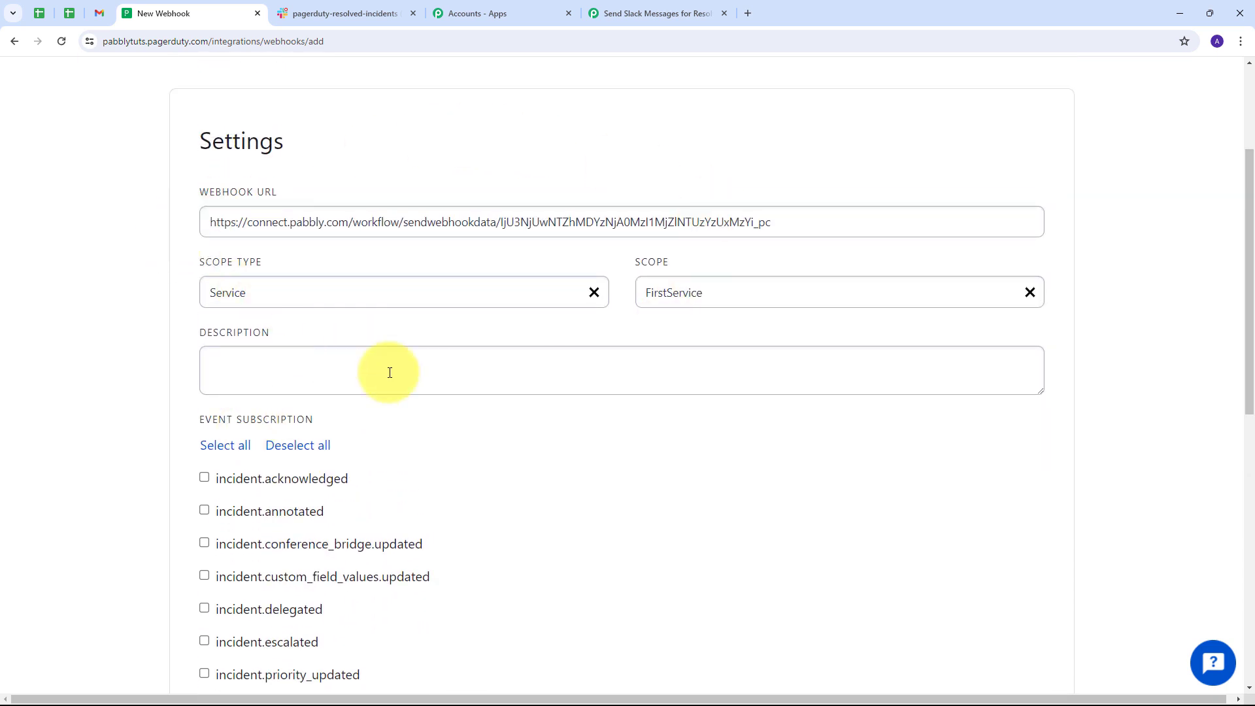
scroll(490, 338, "down", 10)
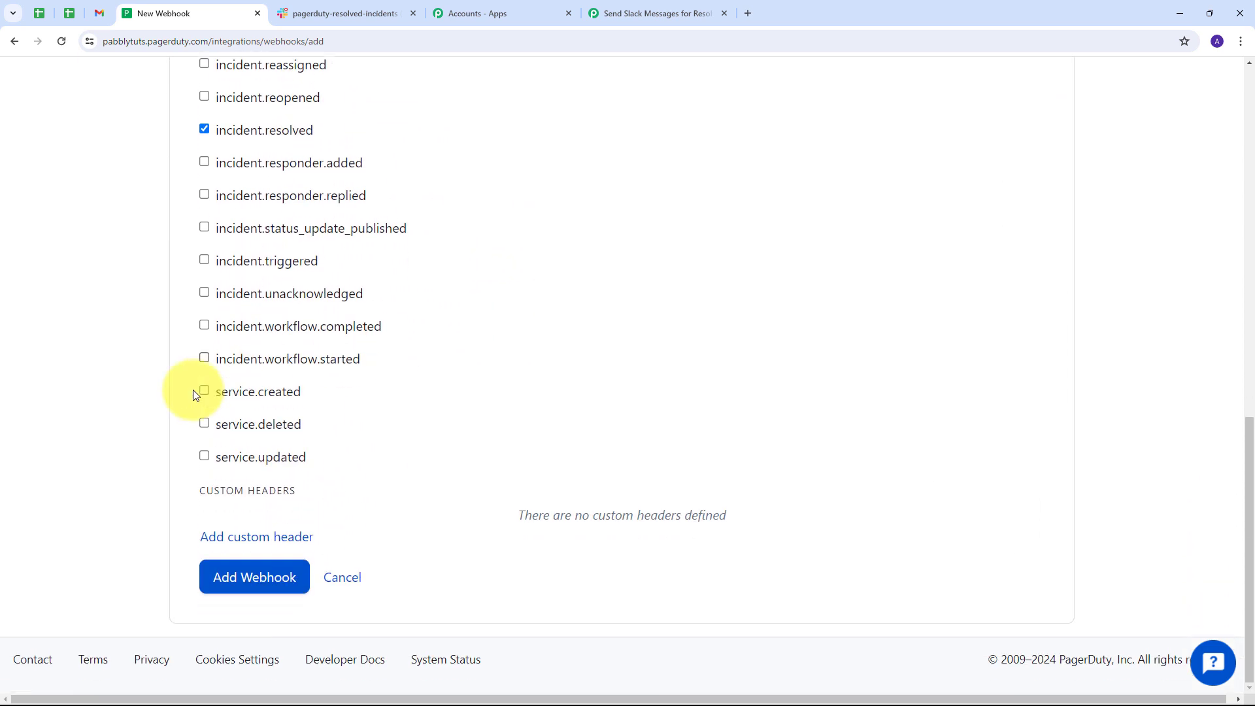
left_click(255, 578)
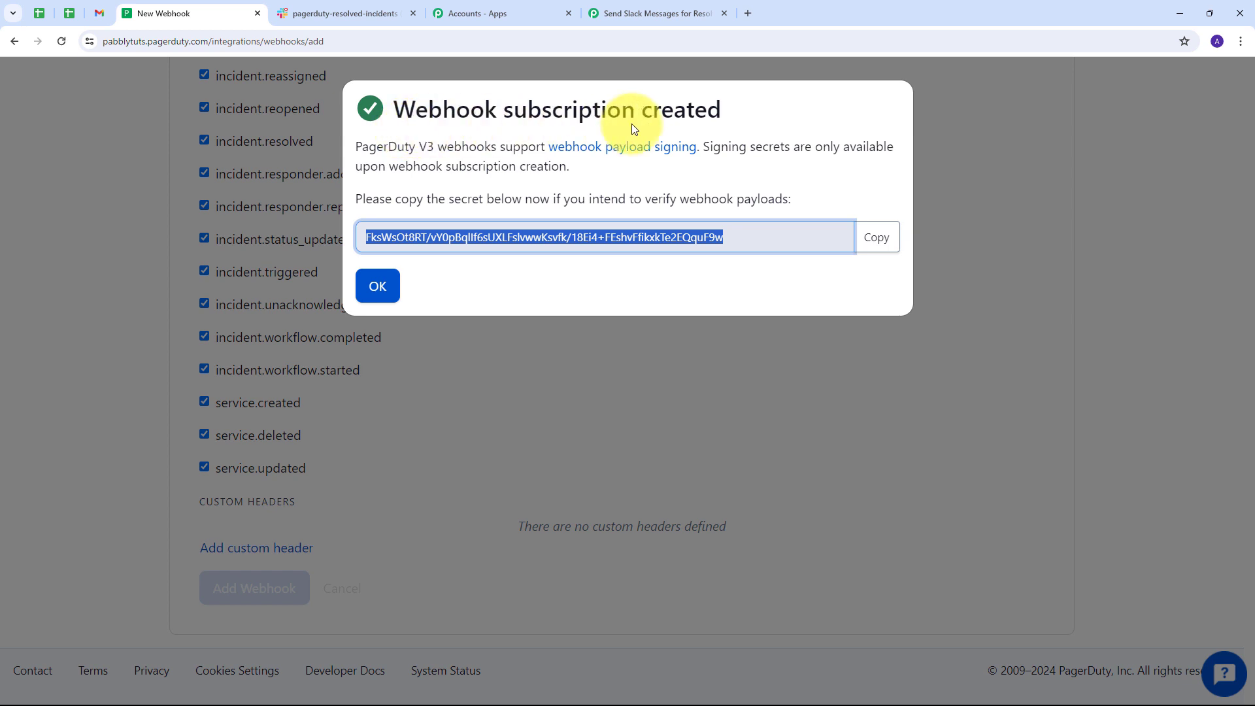
left_click(373, 293)
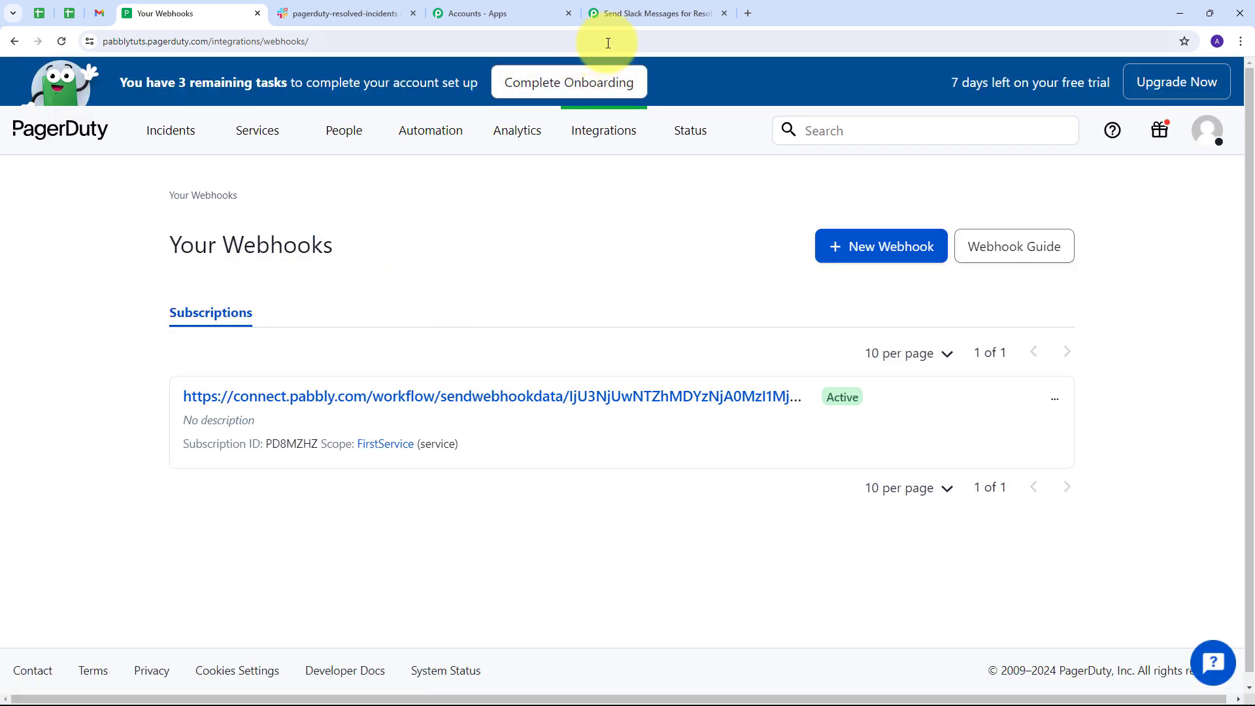
Check the trigger's webhook capture in Pabbly Connect and open the Unauthorized Access Attempt Detected incident in PagerDuty.
left_click(644, 12)
scroll(662, 228, "down", 3)
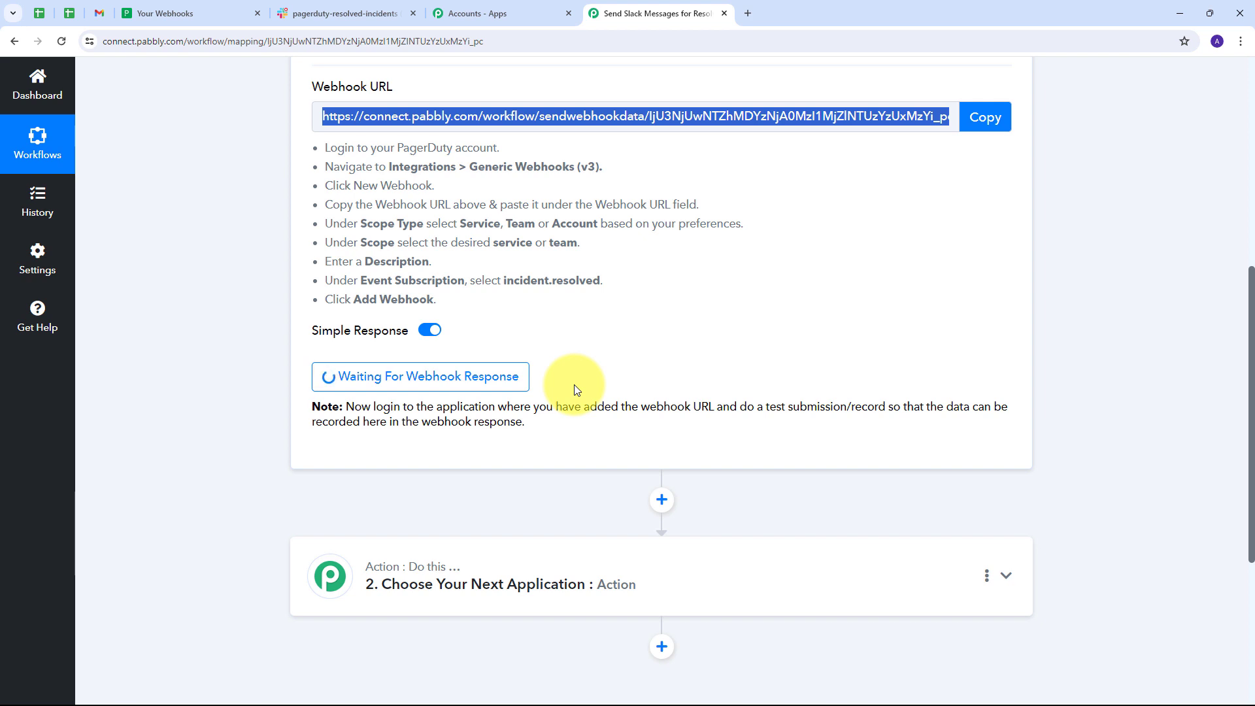
left_click(186, 10)
mouse_move(145, 153)
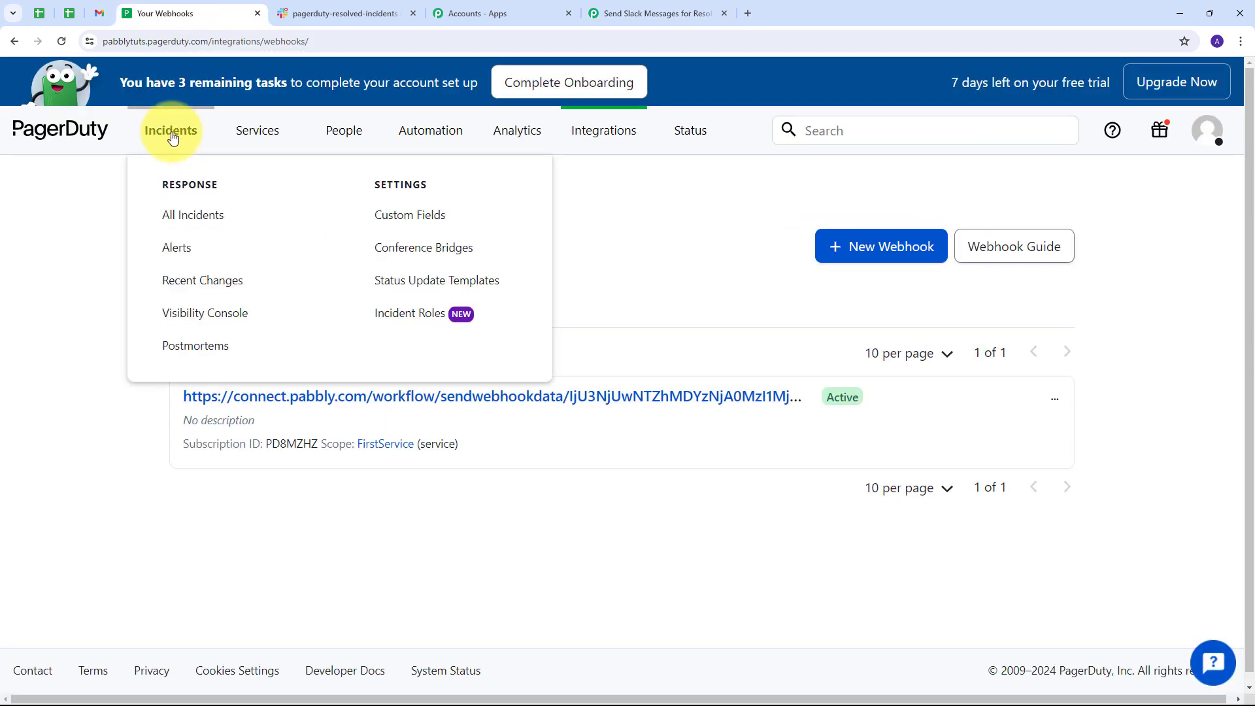
left_click(172, 134)
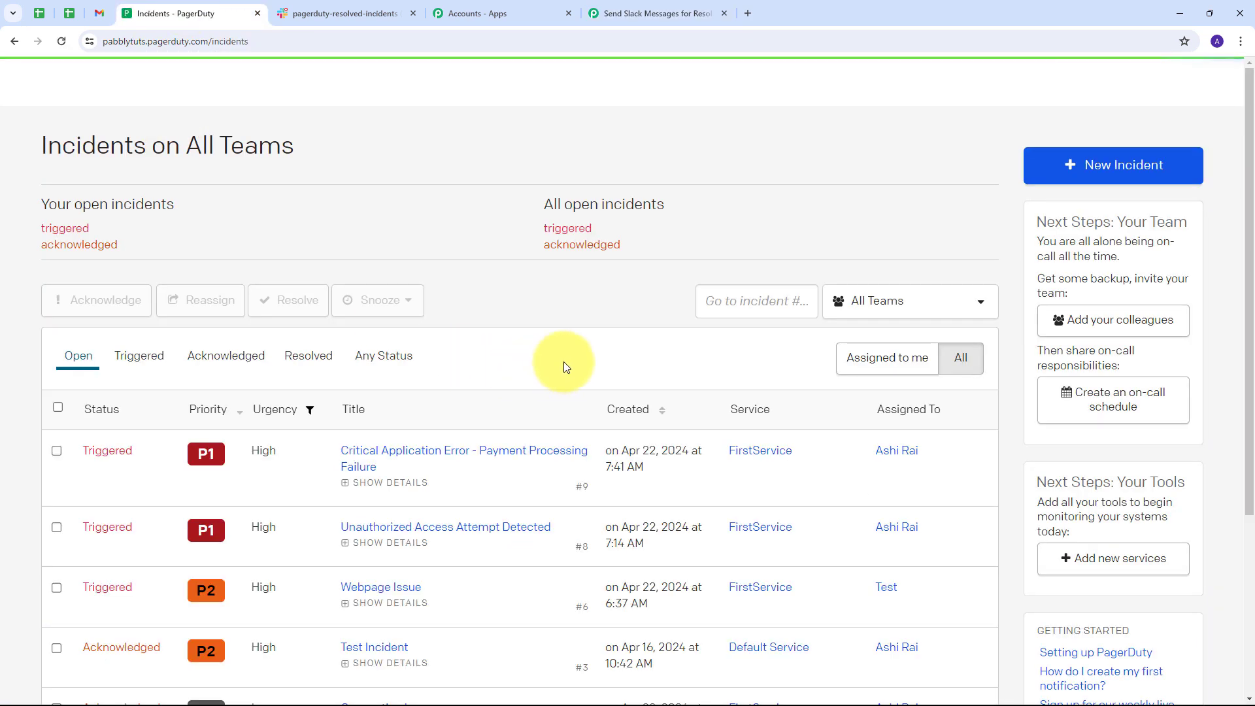
scroll(591, 286, "down", 3)
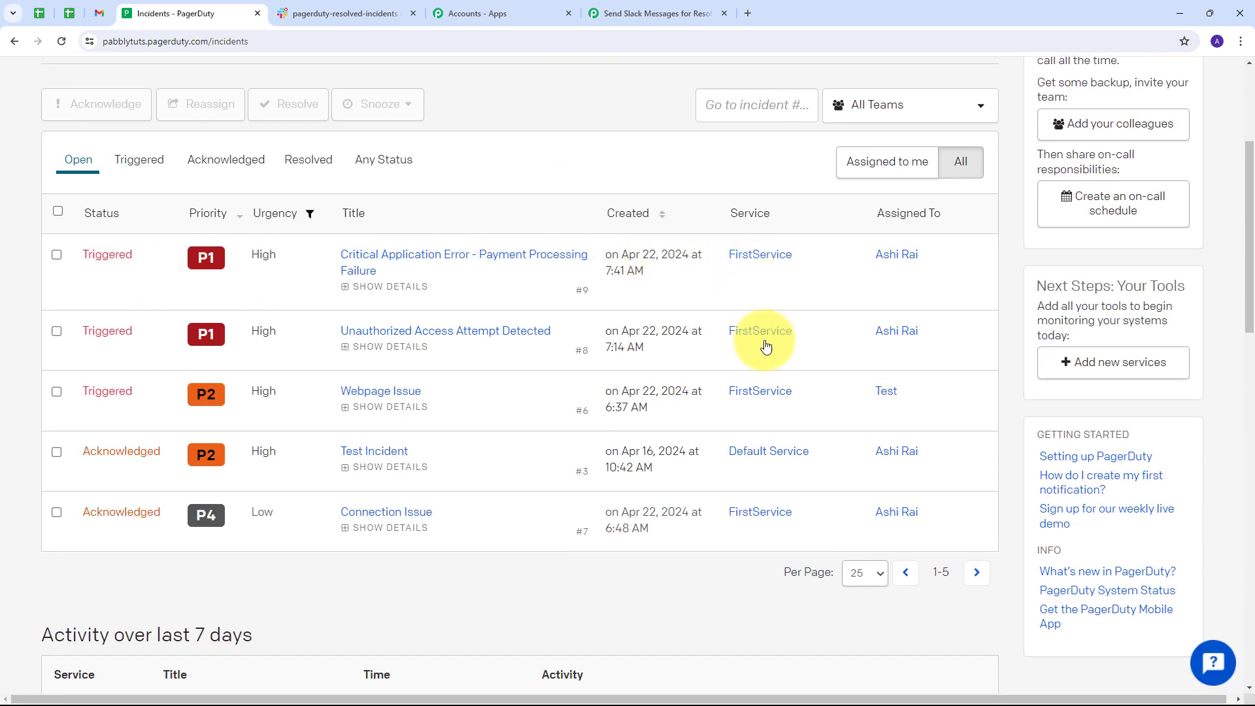
scroll(473, 386, "up", 1)
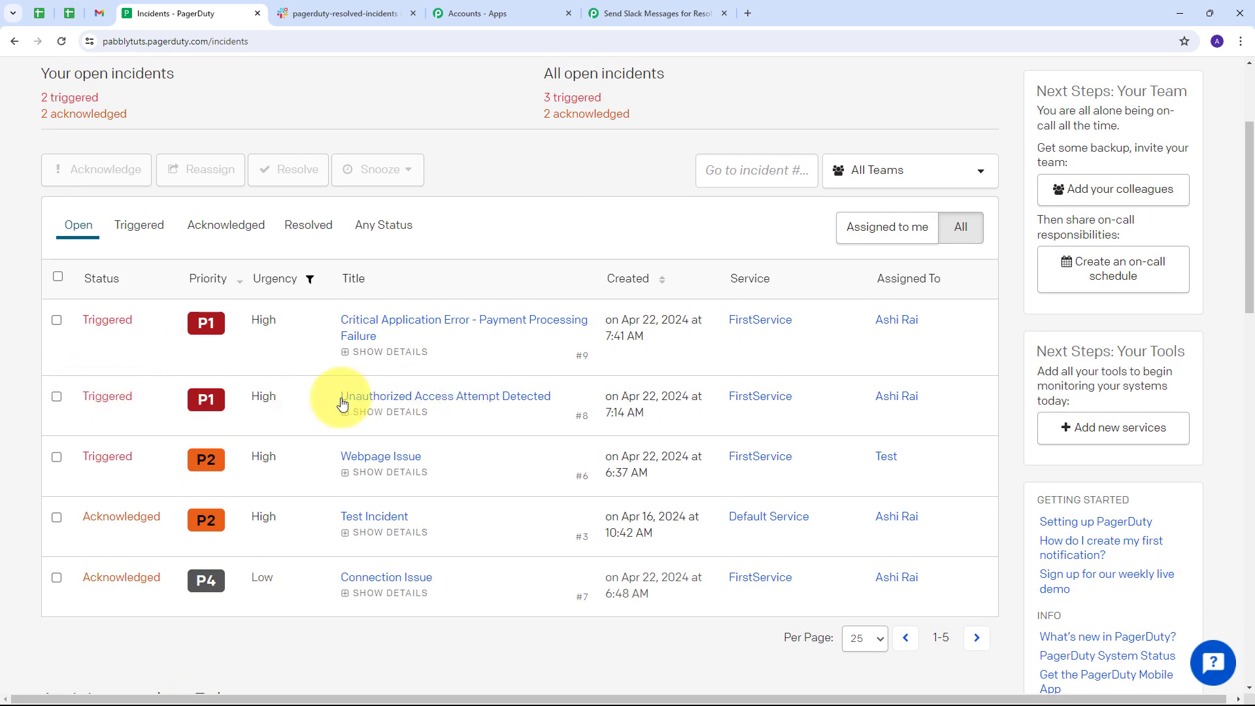
left_click(425, 398)
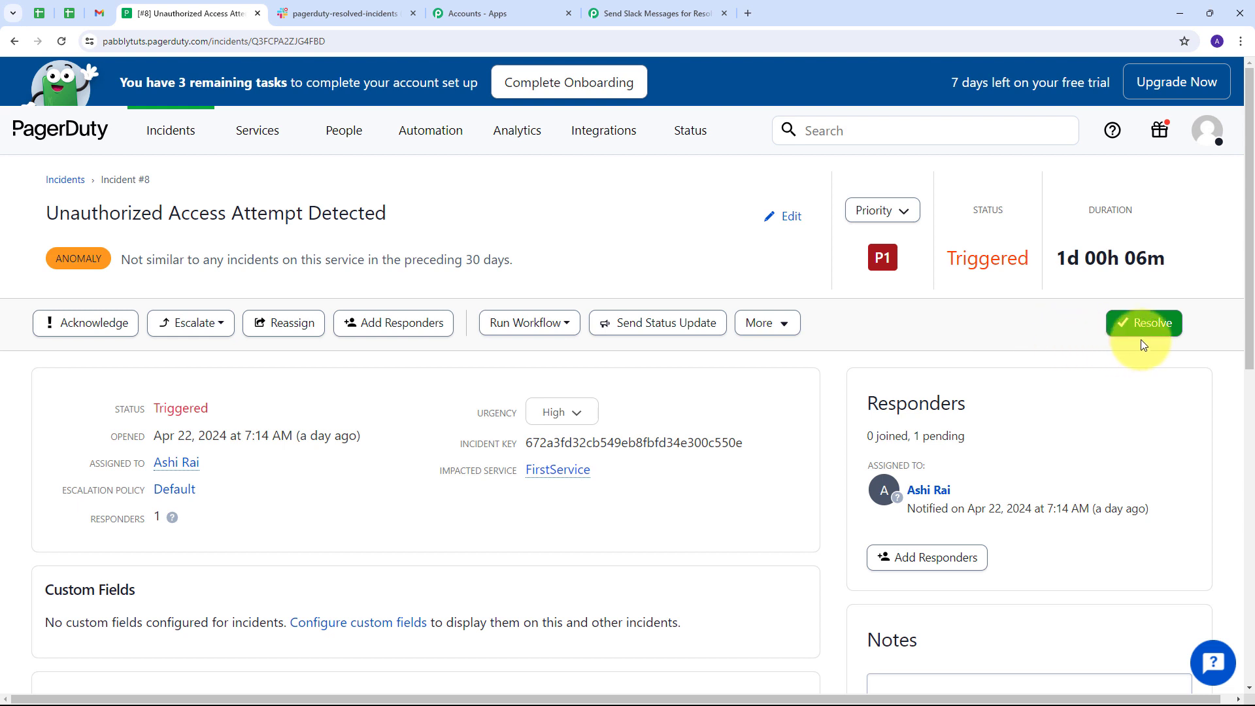
Resolve the Unauthorized Access Attempt Detected incident with the resolution note "Resolved".
left_click(1142, 333)
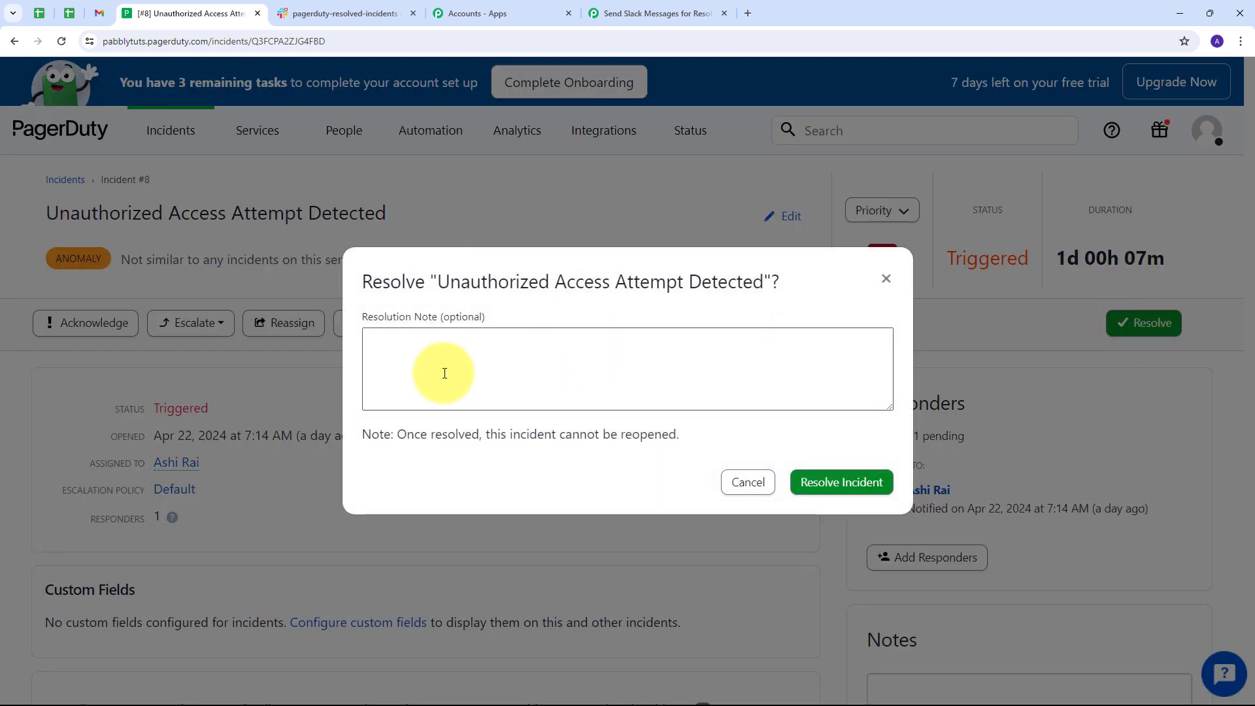
left_click(445, 373)
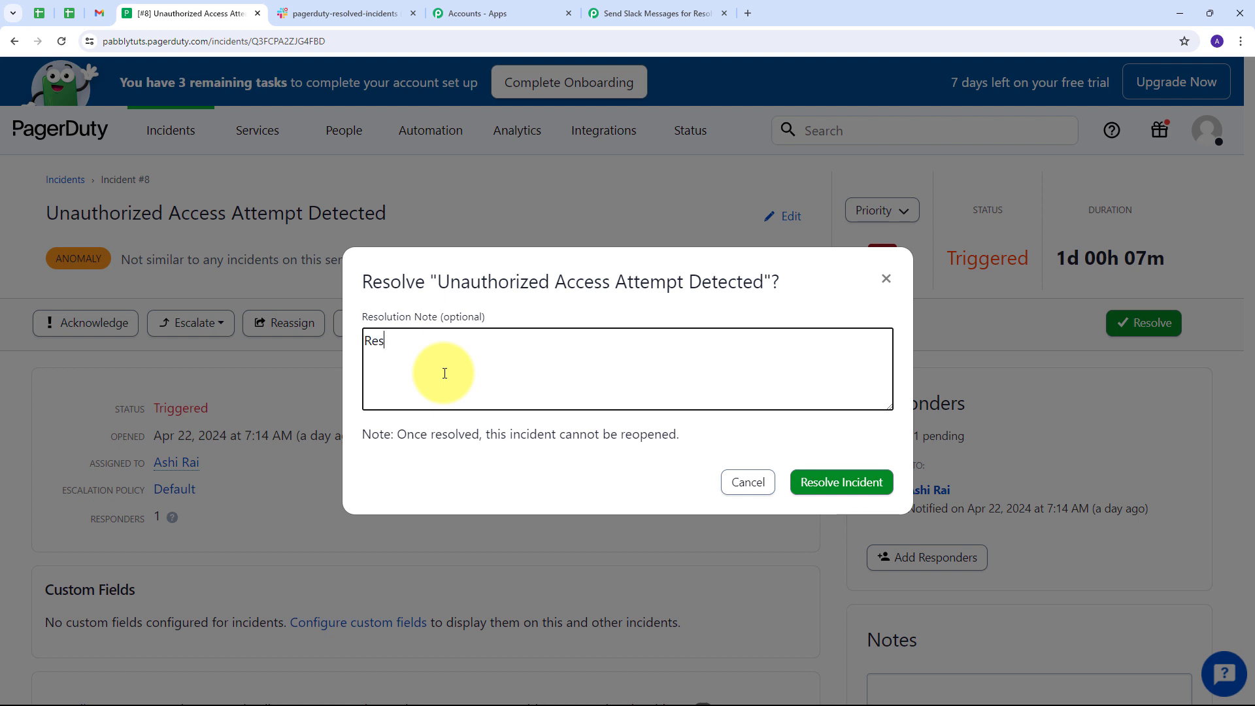
left_click(834, 487)
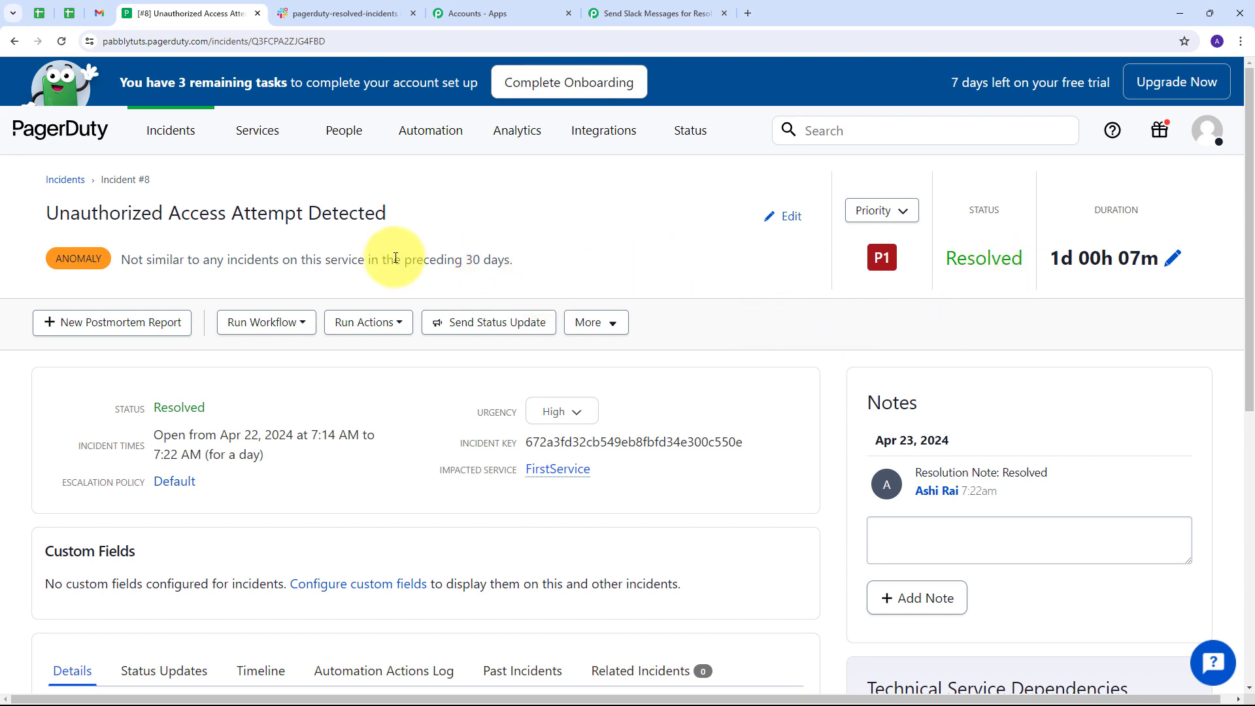
Switch to Pabbly Connect and examine the event type and resource type in the captured webhook response.
left_click(631, 13)
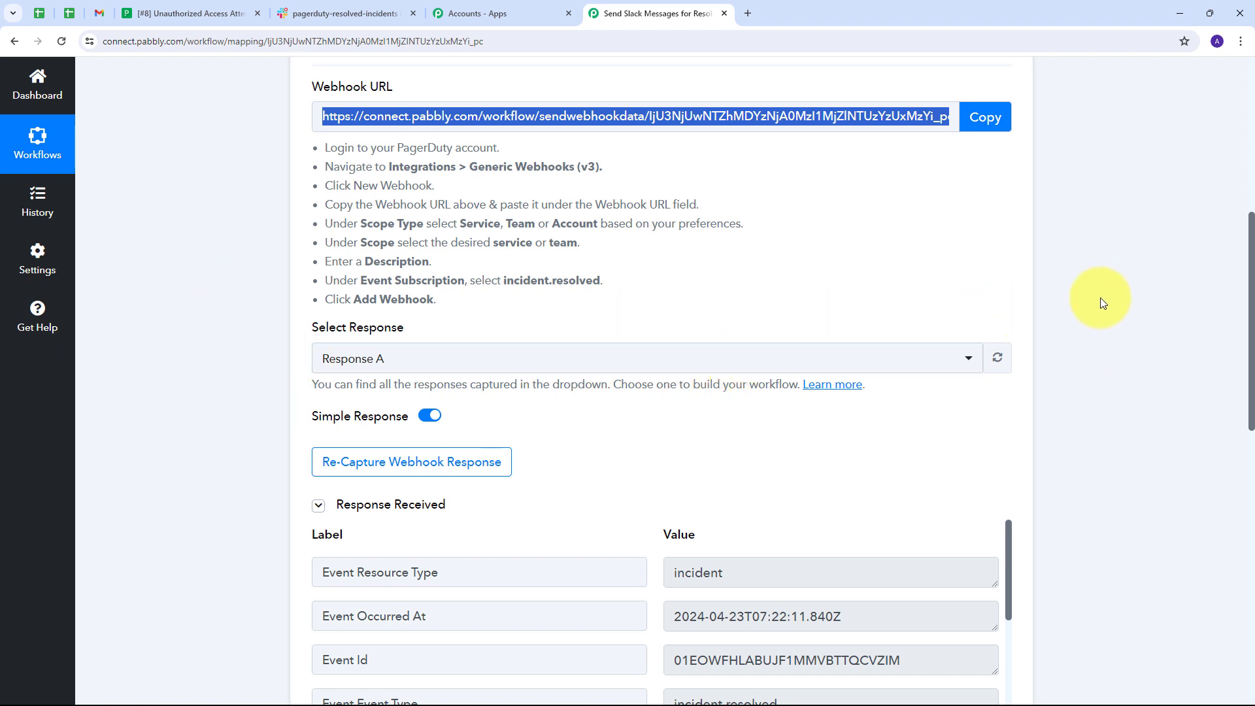
scroll(1105, 298, "down", 4)
scroll(1104, 295, "down", 1)
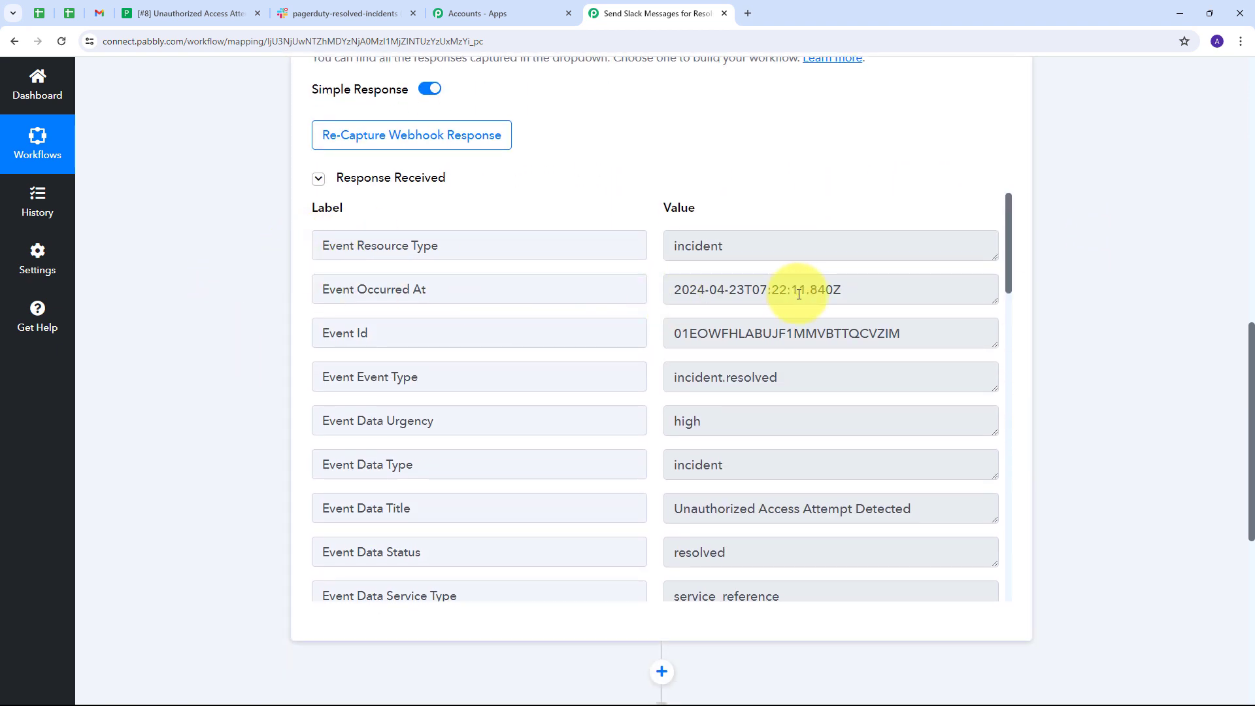
scroll(799, 294, "down", 5)
scroll(799, 297, "up", 6)
left_click(448, 382)
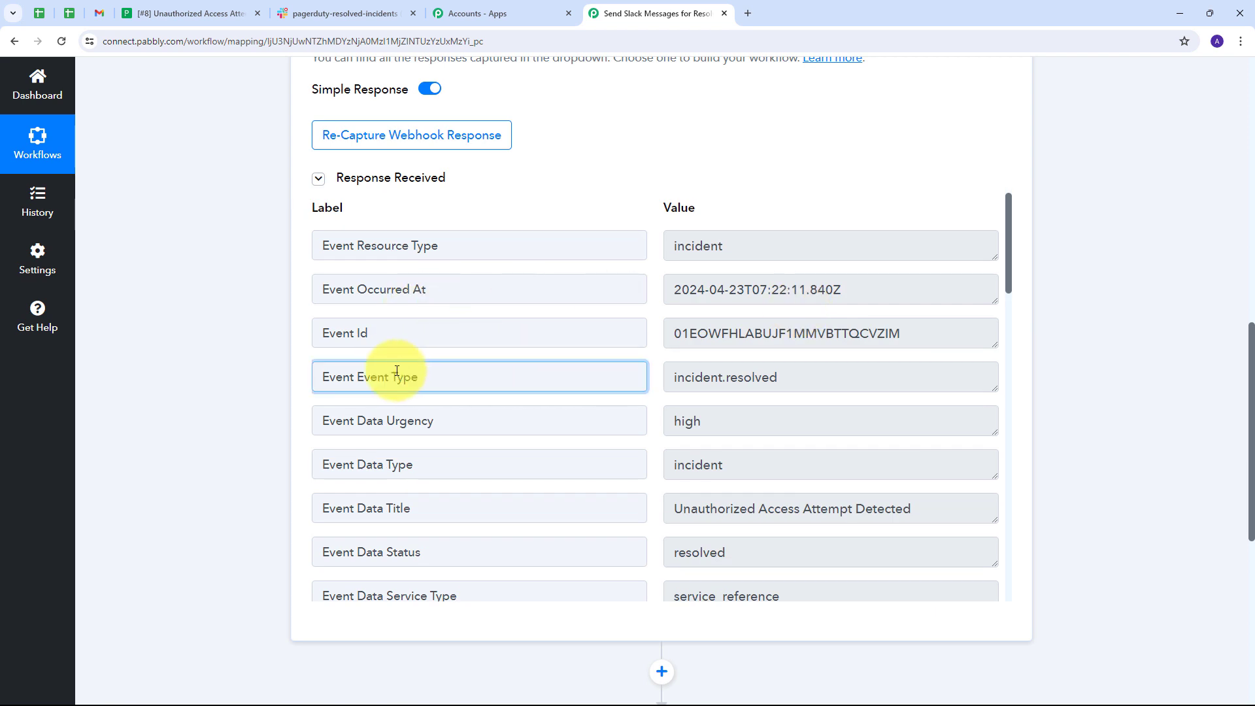
left_click_drag(796, 373, 622, 395)
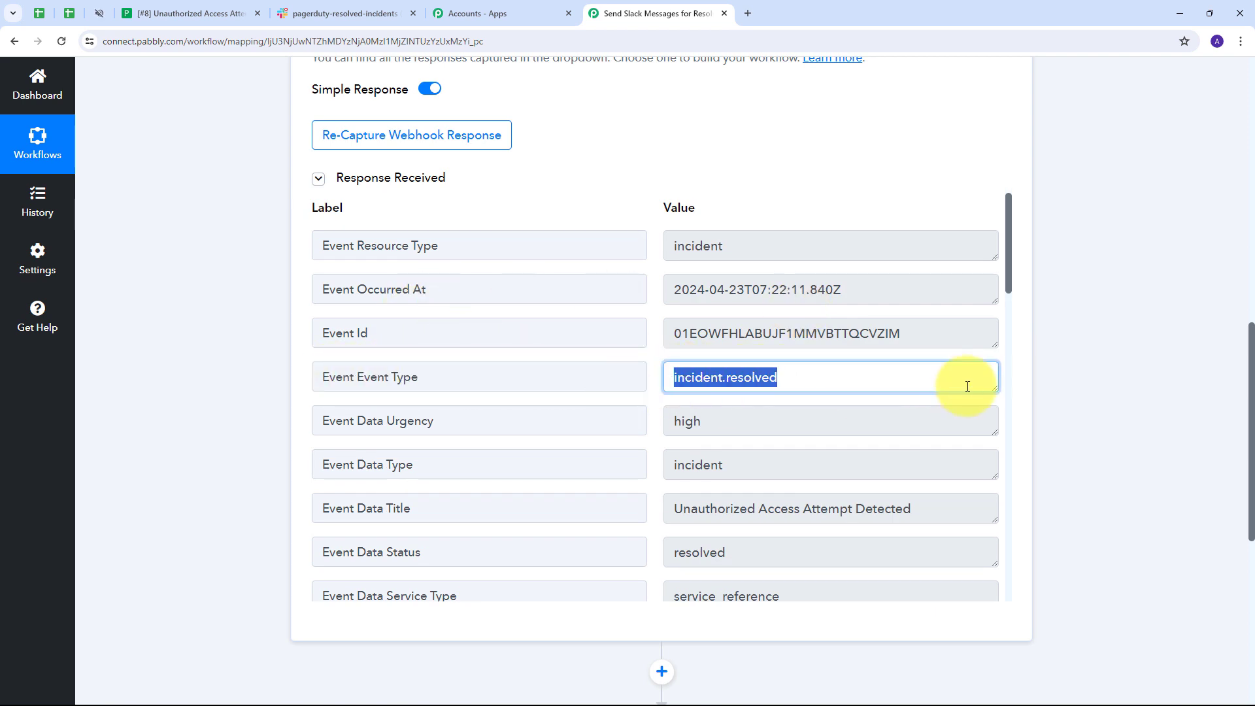
left_click_drag(807, 247, 594, 259)
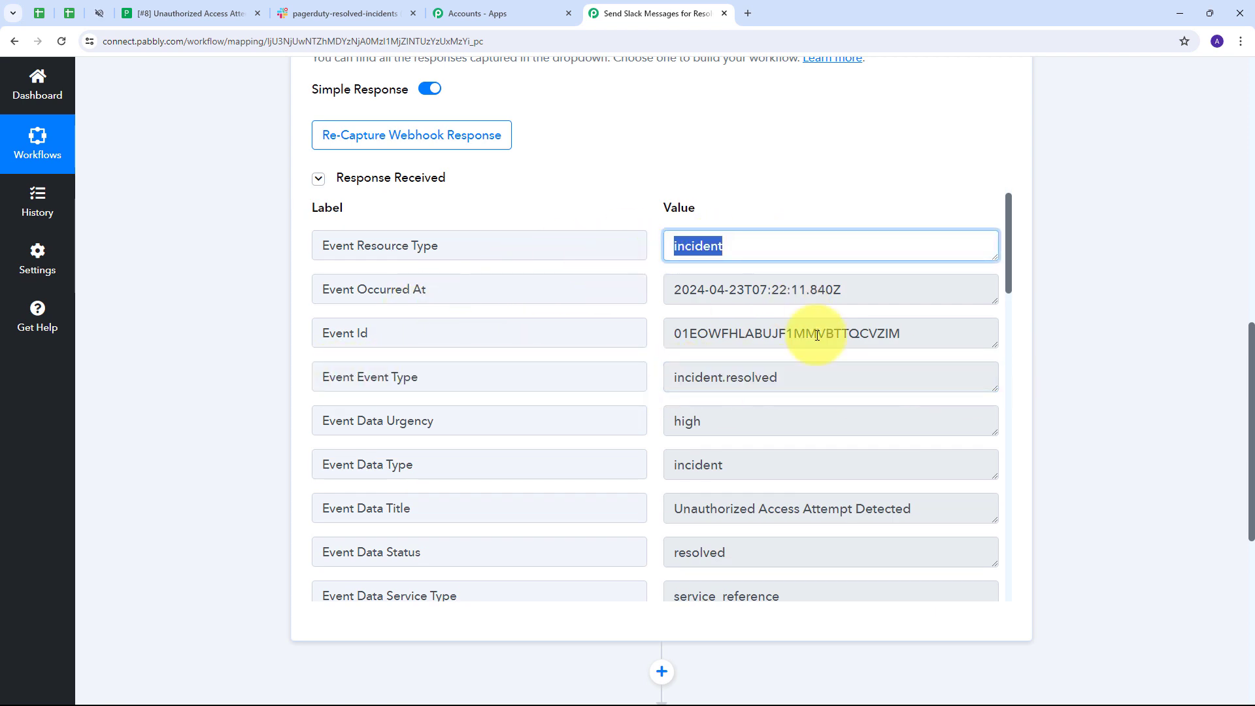
Examine the urgency, status, service summary and service ID in the captured webhook response.
scroll(813, 331, "down", 2)
left_click(444, 296)
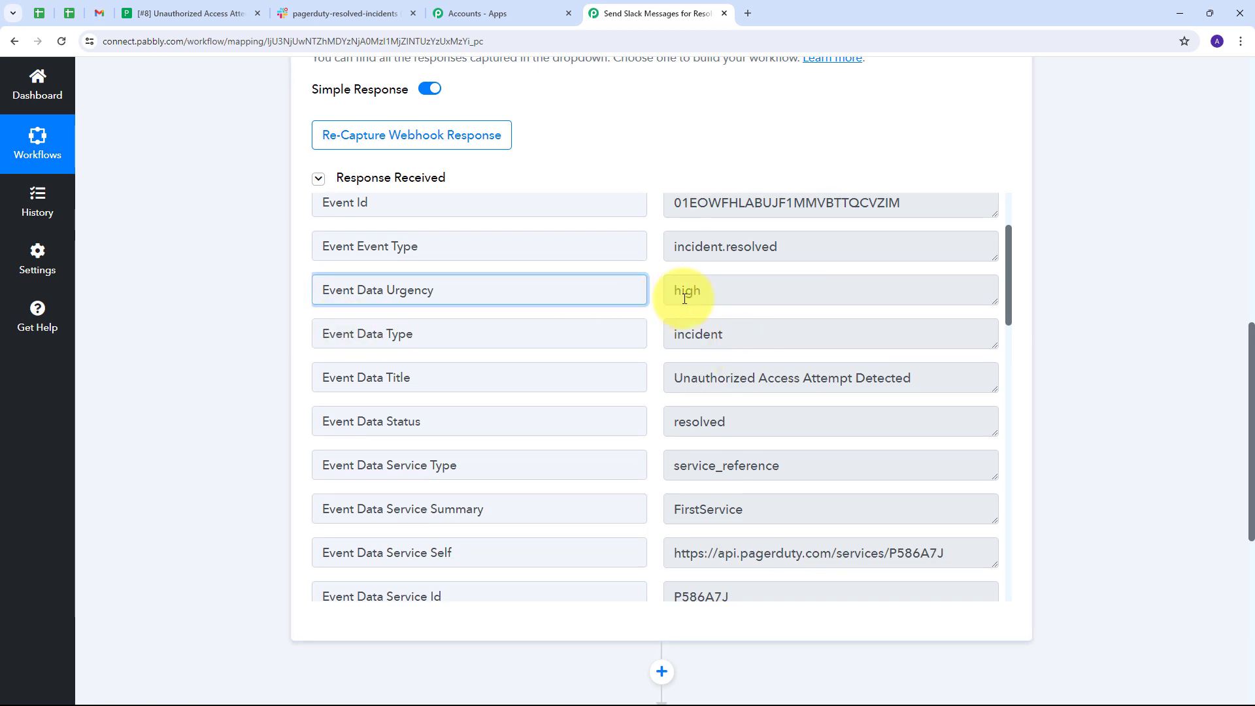
left_click_drag(719, 288, 588, 373)
scroll(487, 377, "down", 1)
scroll(636, 374, "down", 1)
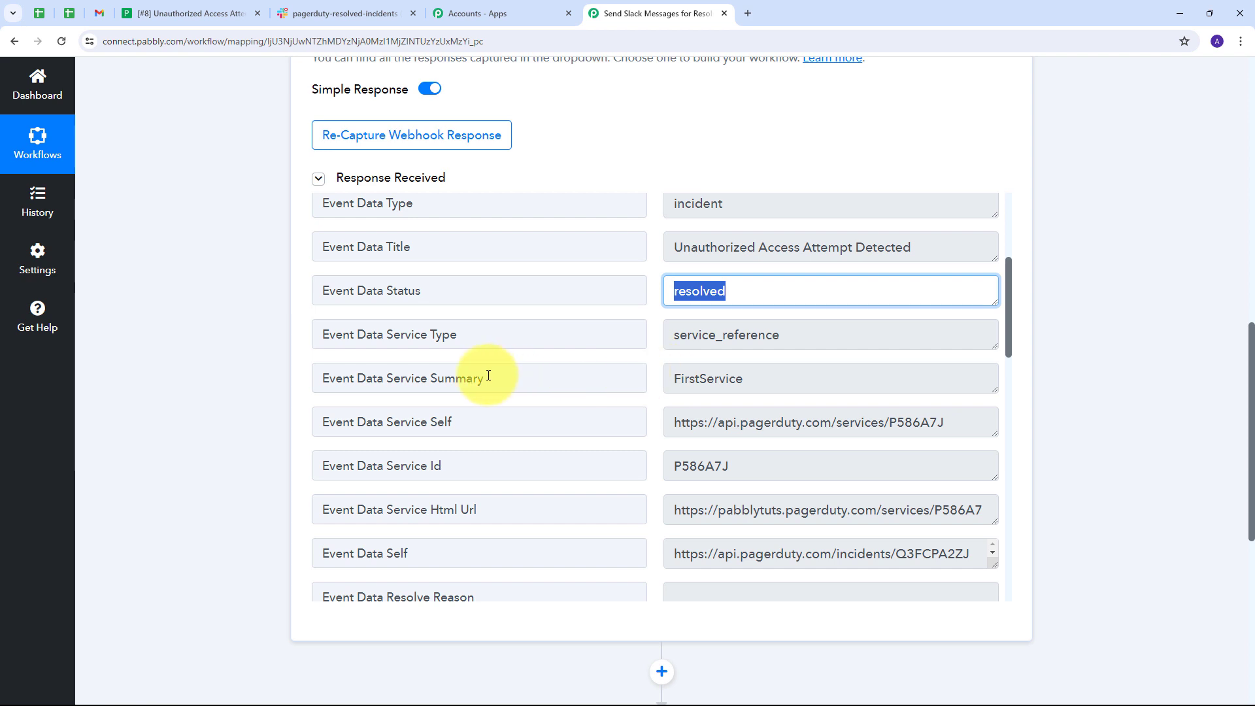
left_click_drag(779, 378, 647, 390)
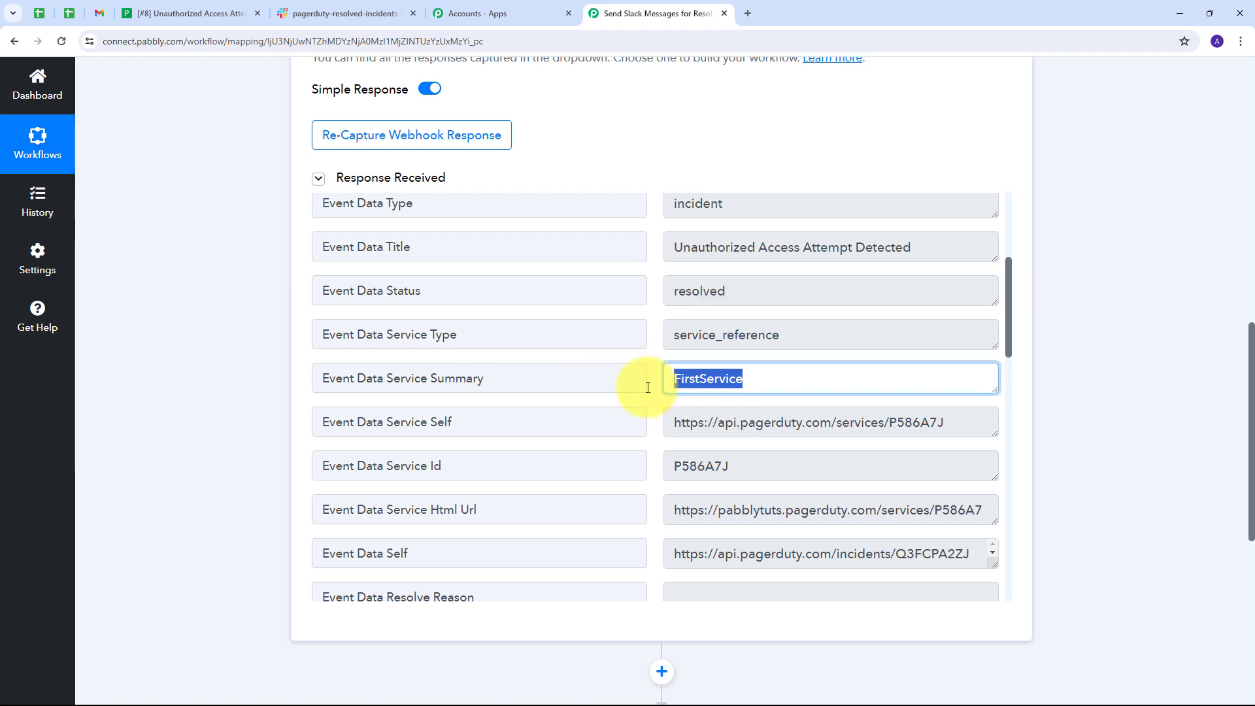
left_click(658, 392)
scroll(764, 395, "down", 2)
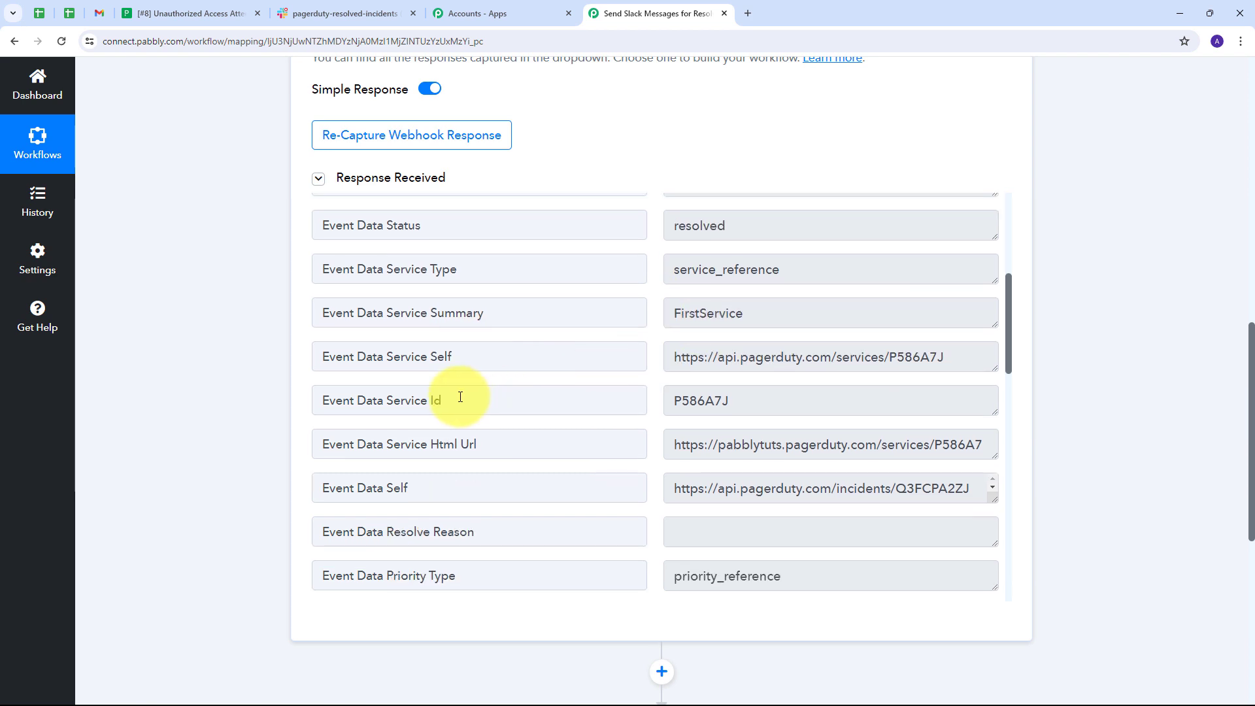
left_click_drag(776, 402, 622, 409)
Examine the priority summary, priority ID, incident title and remaining agent fields in the captured webhook response.
scroll(788, 378, "down", 1)
scroll(788, 377, "down", 3)
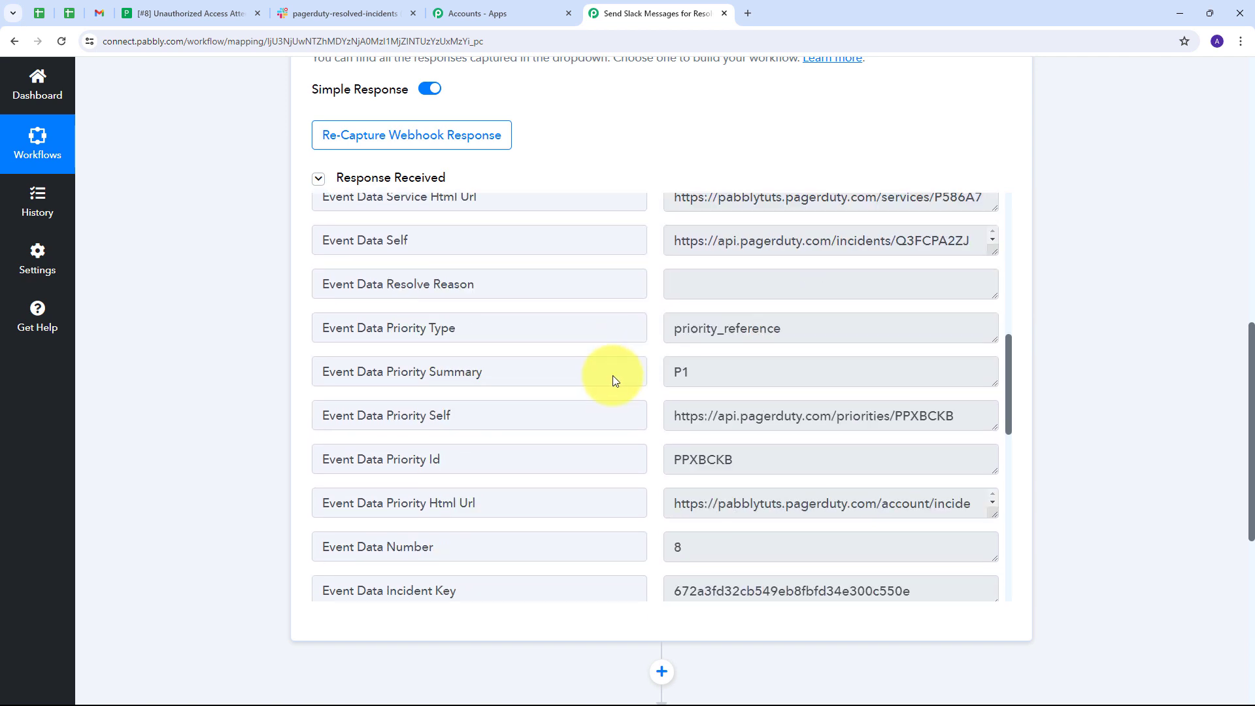
left_click_drag(743, 357, 647, 362)
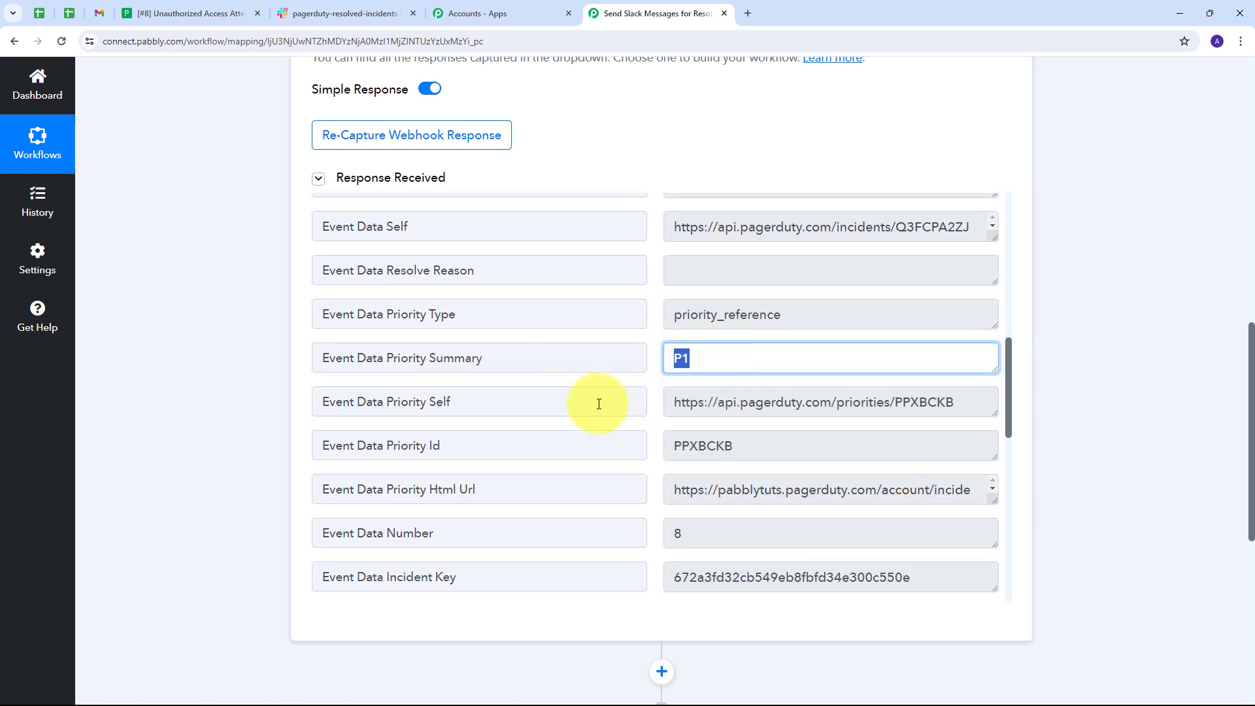
scroll(757, 379, "down", 1)
left_click_drag(756, 377, 580, 386)
scroll(580, 385, "down", 2)
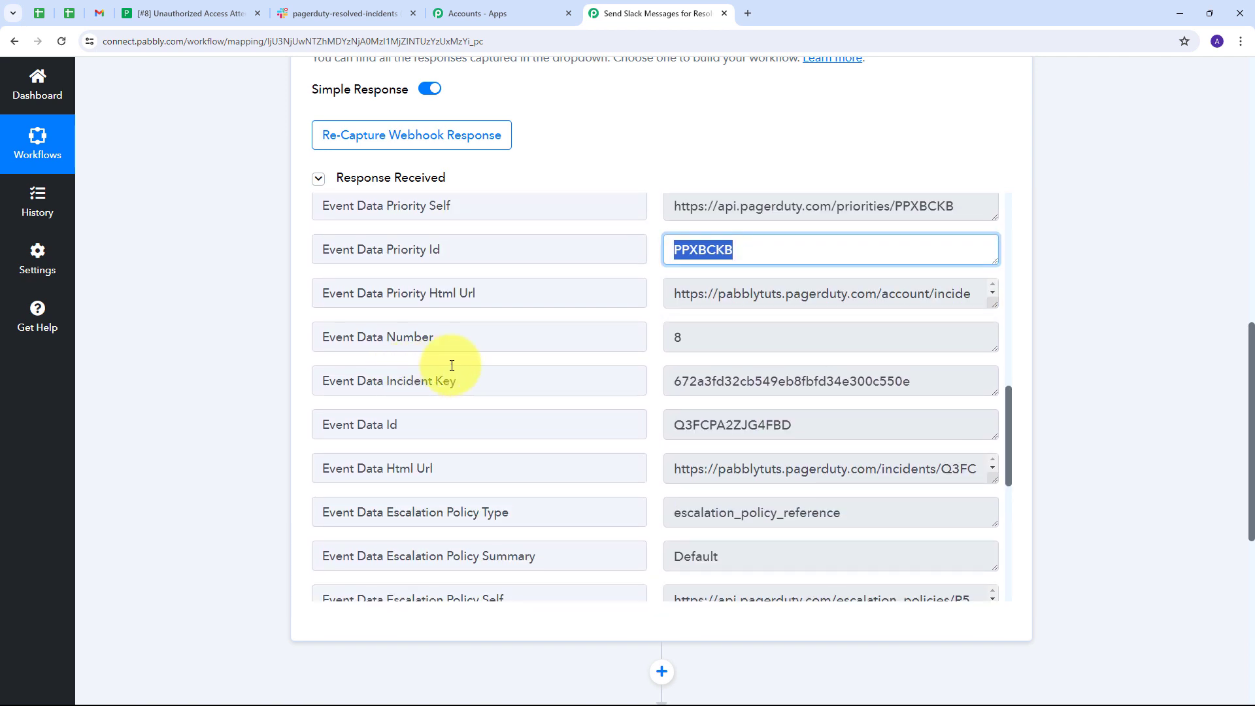
scroll(458, 366, "up", 9)
left_click_drag(937, 373, 661, 367)
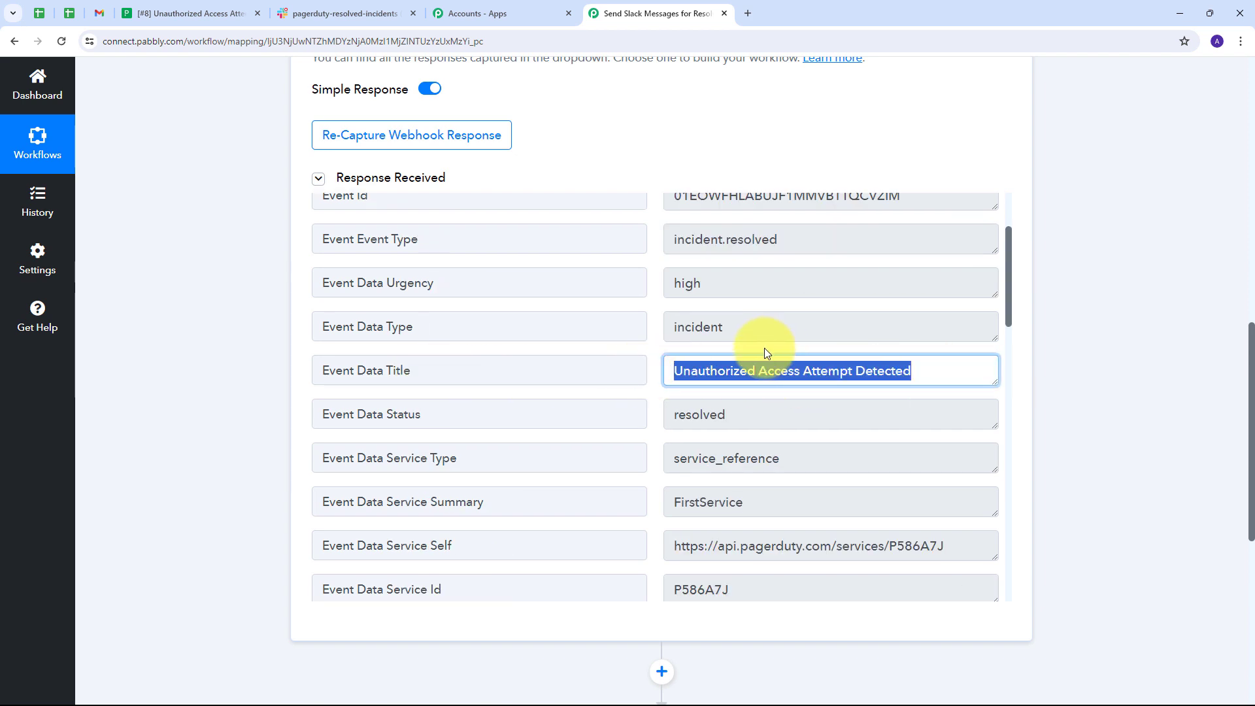
scroll(765, 350, "down", 10)
scroll(523, 366, "down", 3)
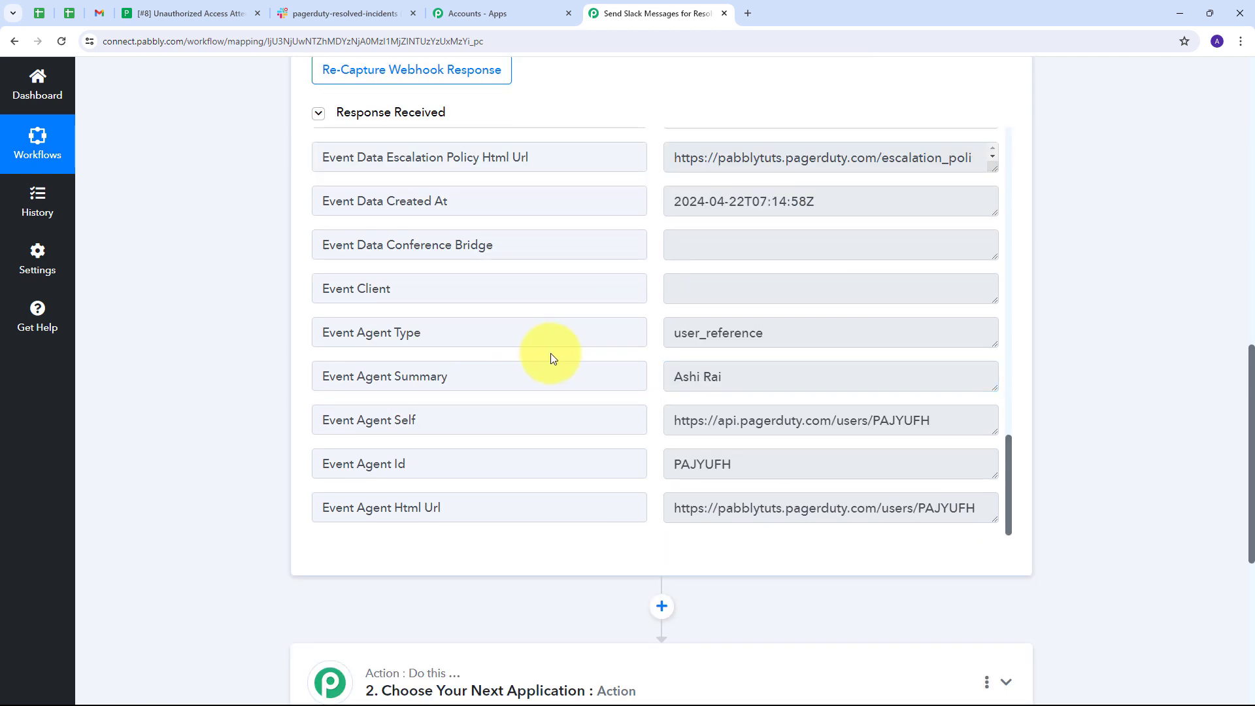
Examine the agent summary, agent ID and agent type in the captured webhook response.
left_click_drag(751, 376, 641, 381)
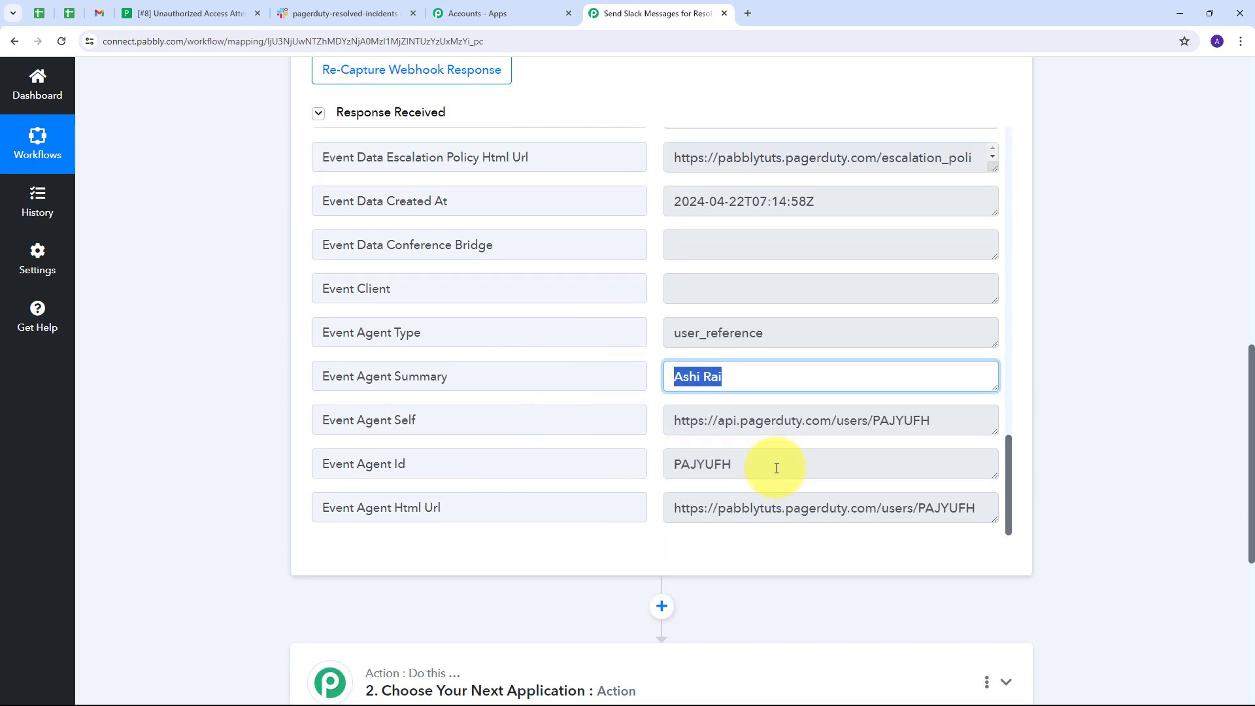
left_click_drag(778, 467, 658, 470)
left_click_drag(840, 338, 664, 337)
scroll(657, 421, "up", 5)
scroll(654, 422, "up", 10)
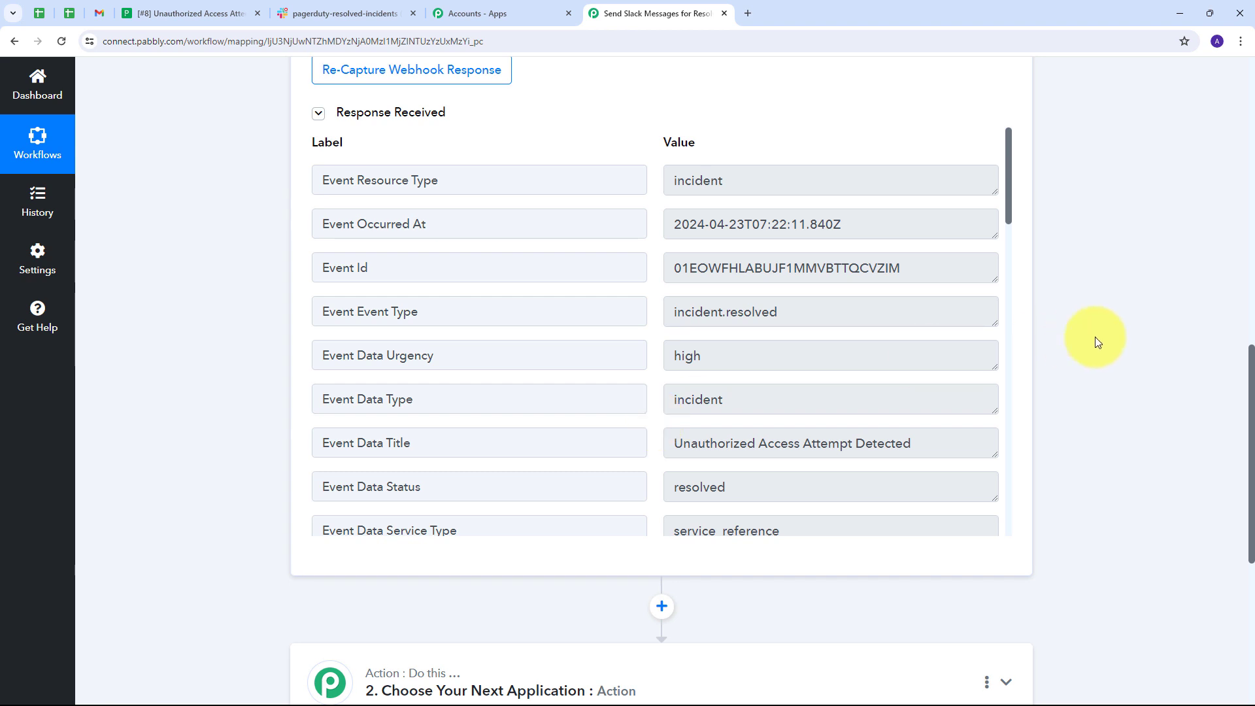
Set up the workflow's action with Slack as the app and Send Channel Message as the action event.
scroll(1086, 326, "down", 4)
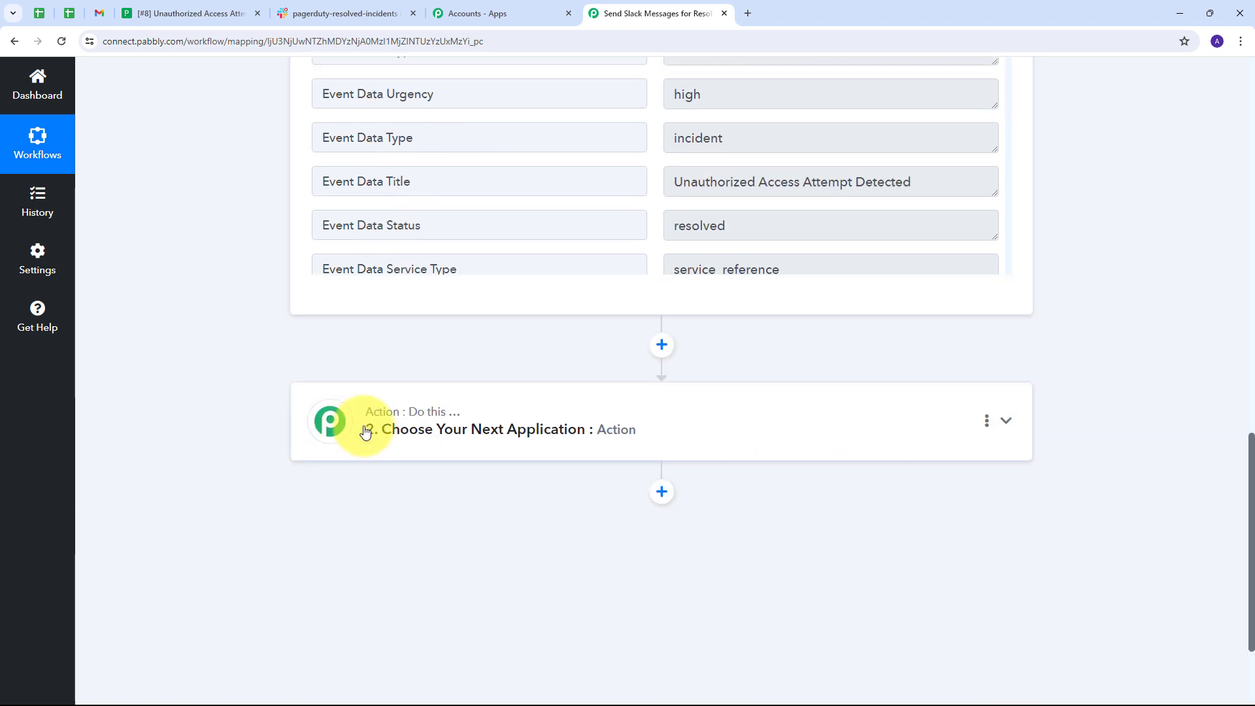
left_click(900, 429)
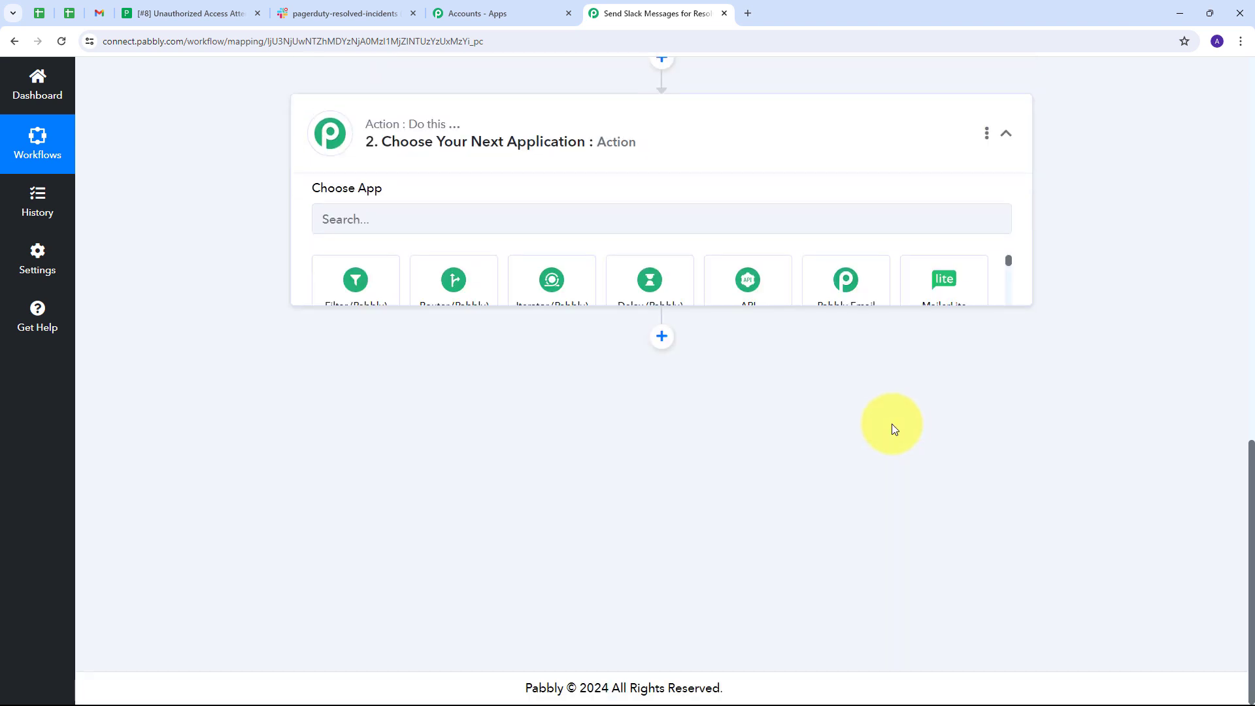
left_click(361, 338)
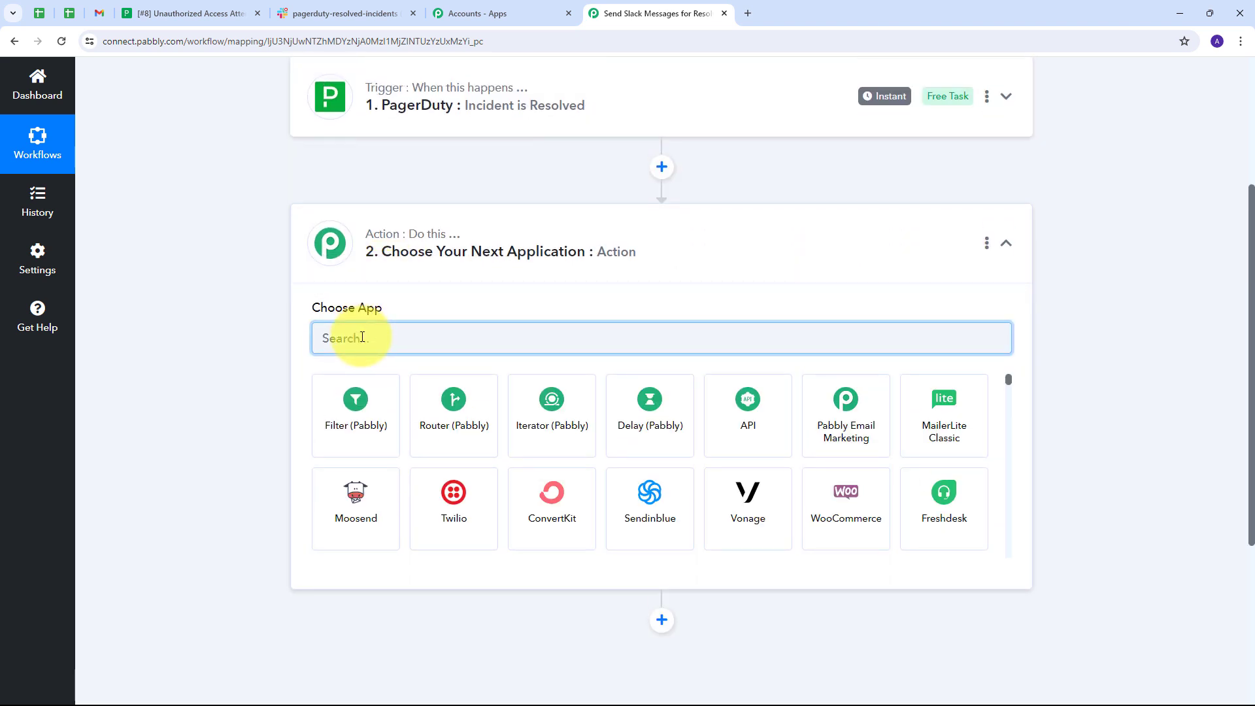
type("Slack")
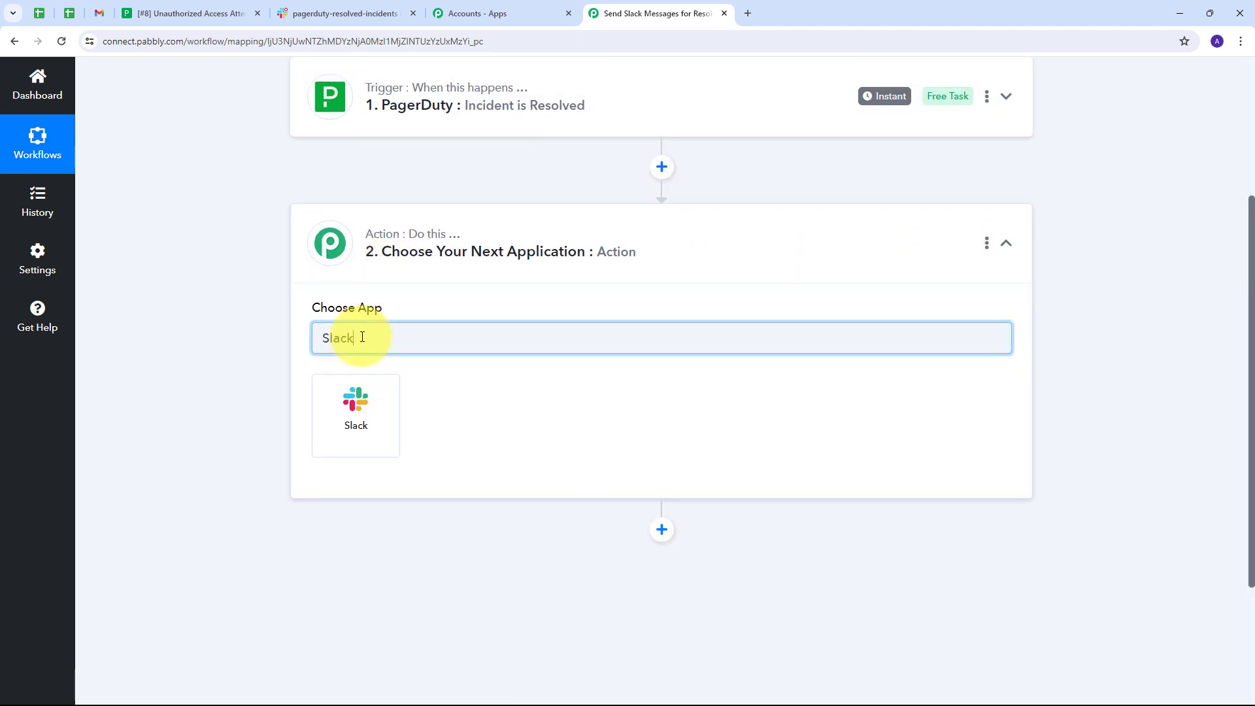
left_click(361, 386)
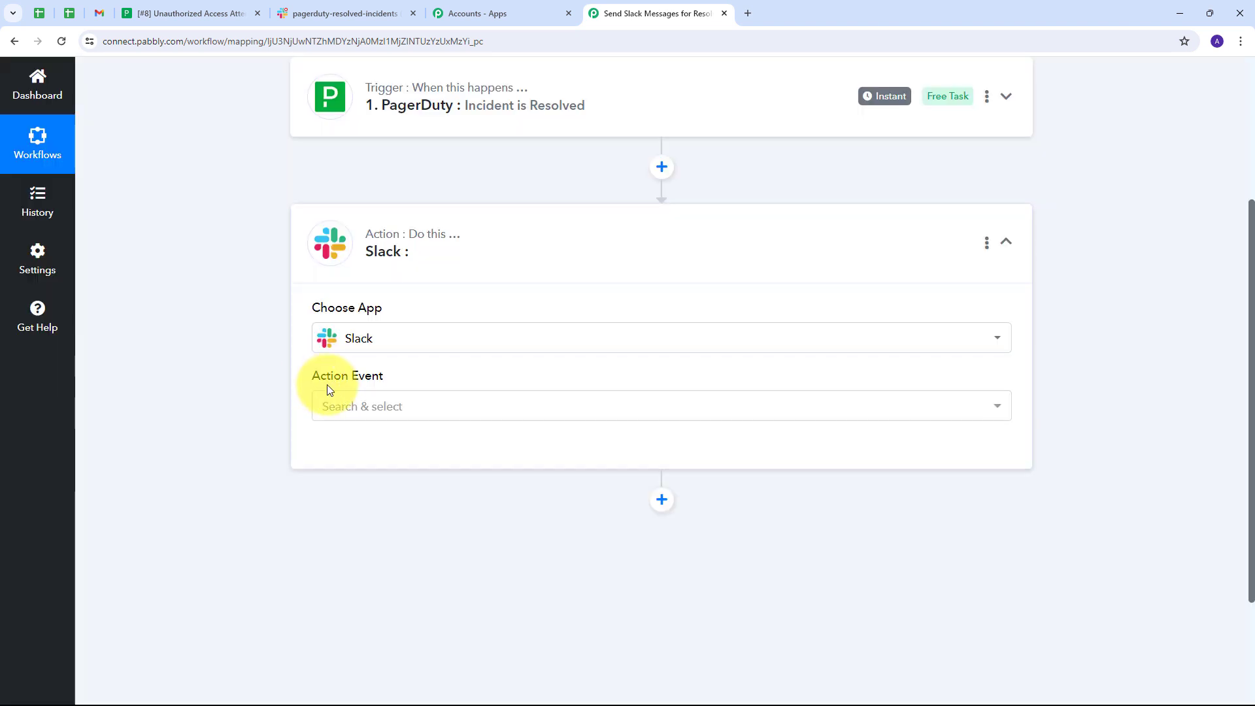
left_click(854, 409)
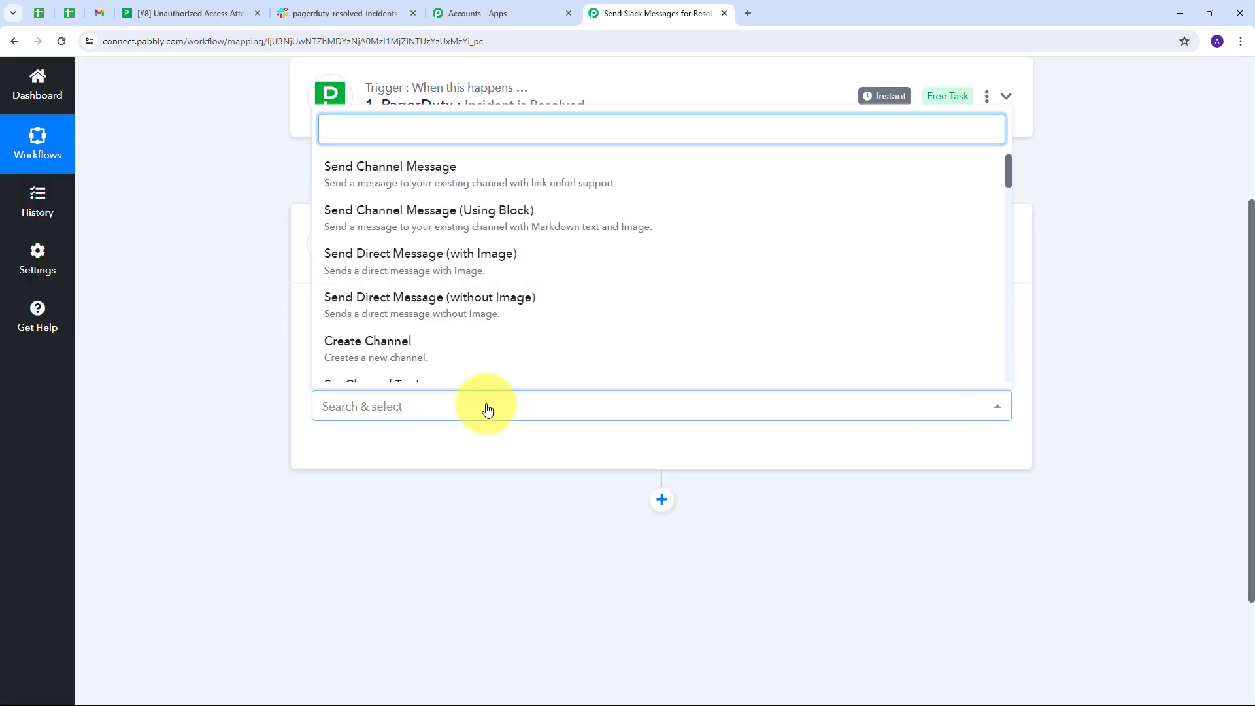
left_click(400, 187)
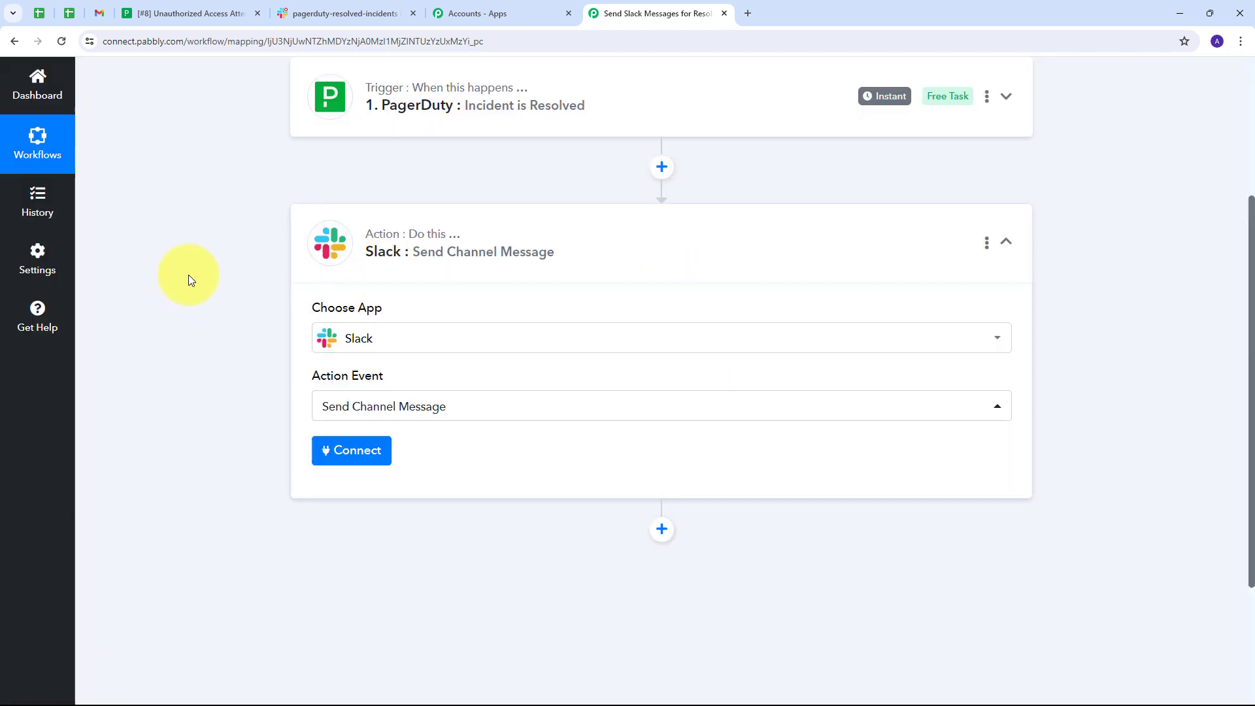
Connect the action to Slack through a new connection with token type user, and authorize access to the Pabbly Connect workspace.
left_click(351, 457)
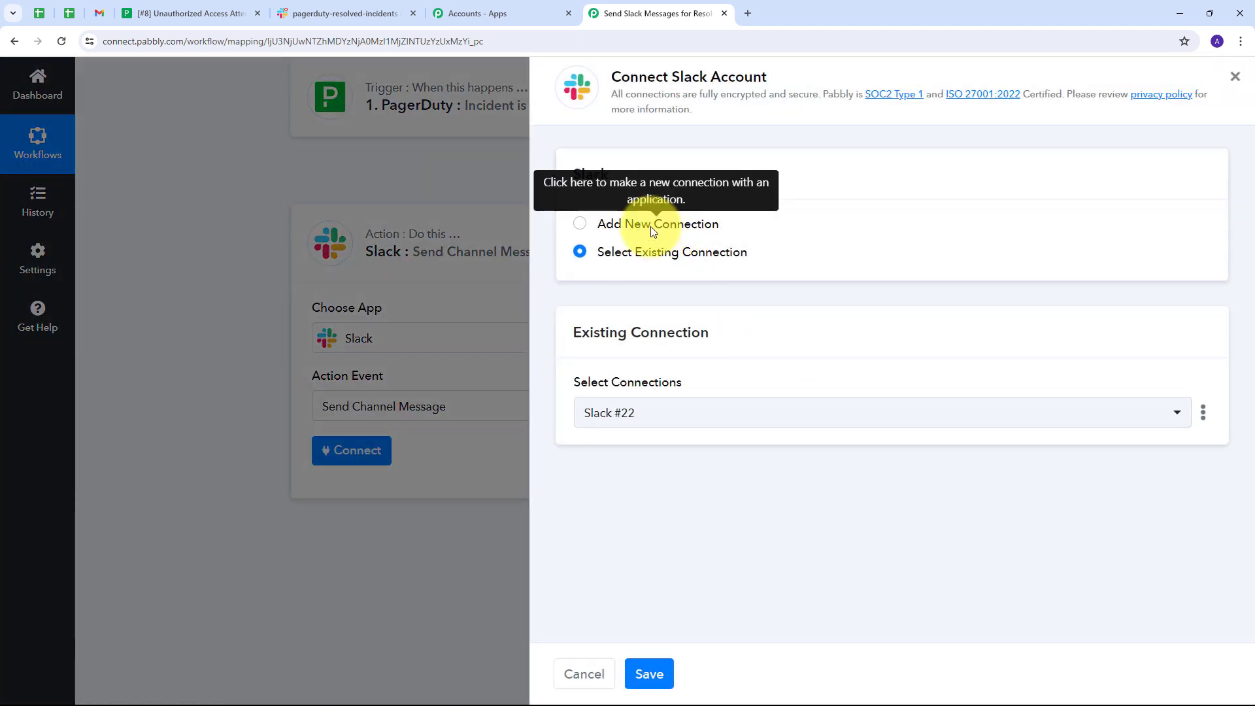
left_click(651, 226)
left_click(634, 401)
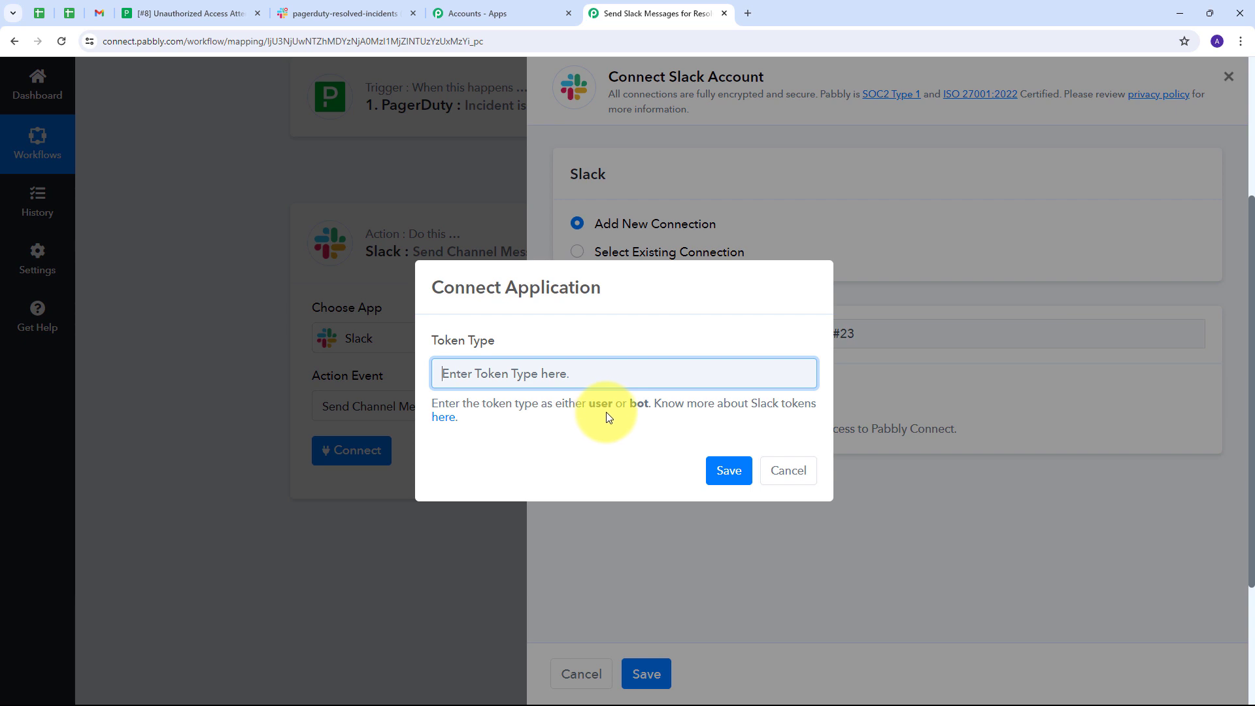
left_click(505, 380)
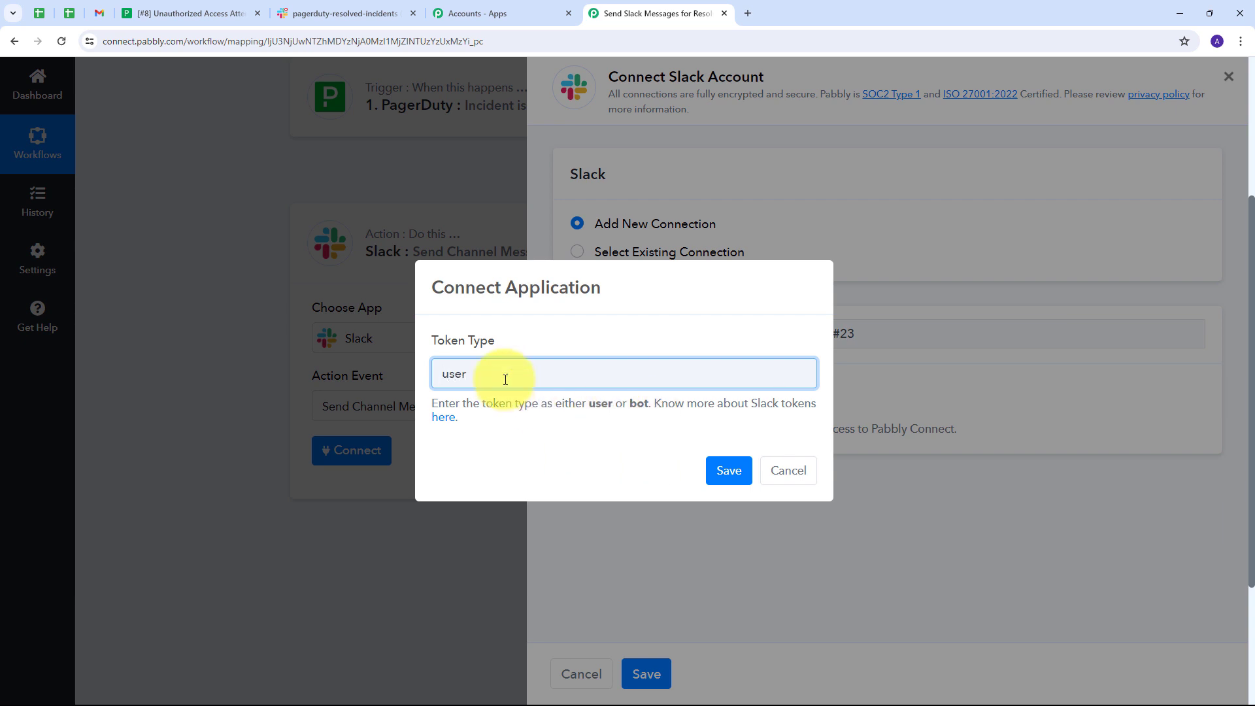
type("user")
left_click(726, 471)
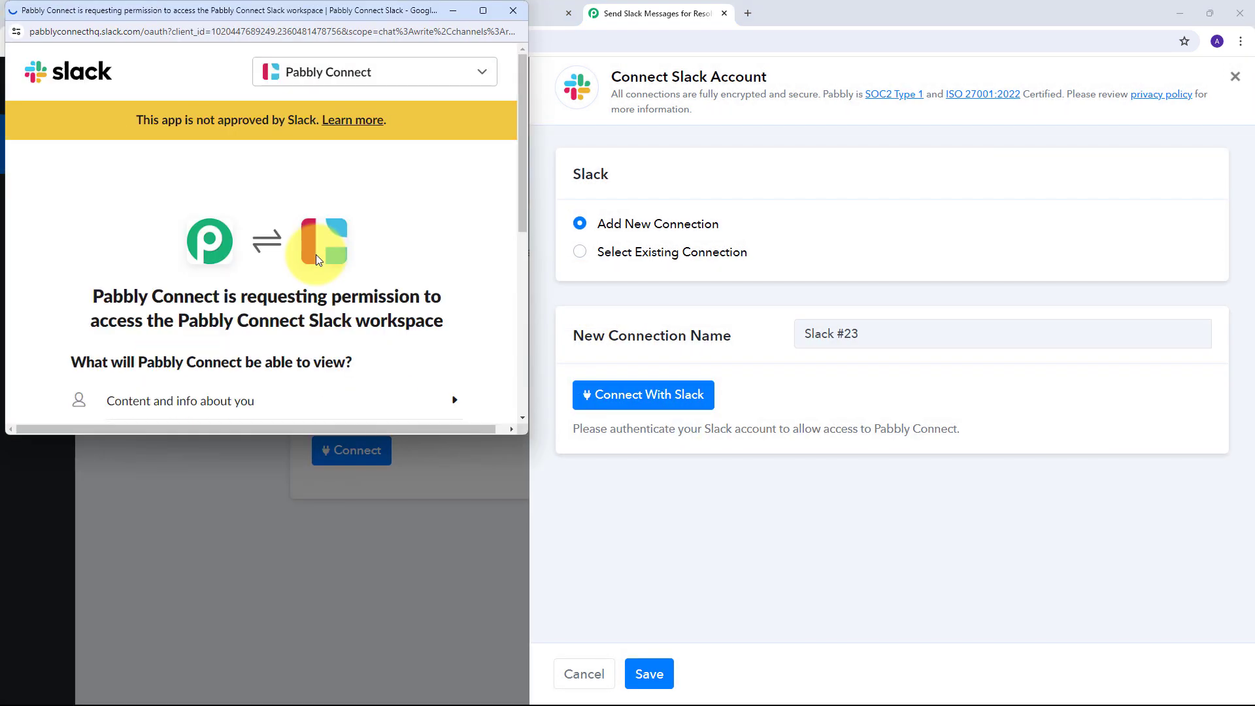
scroll(425, 208, "down", 5)
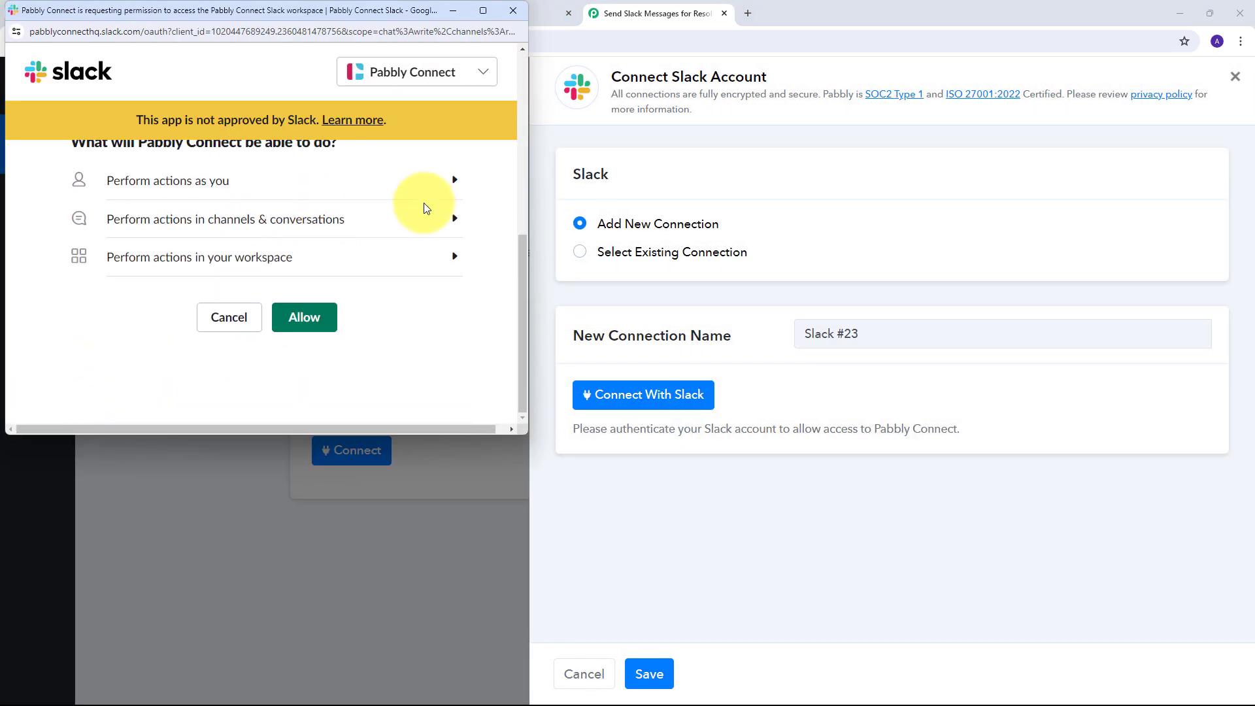
left_click(304, 319)
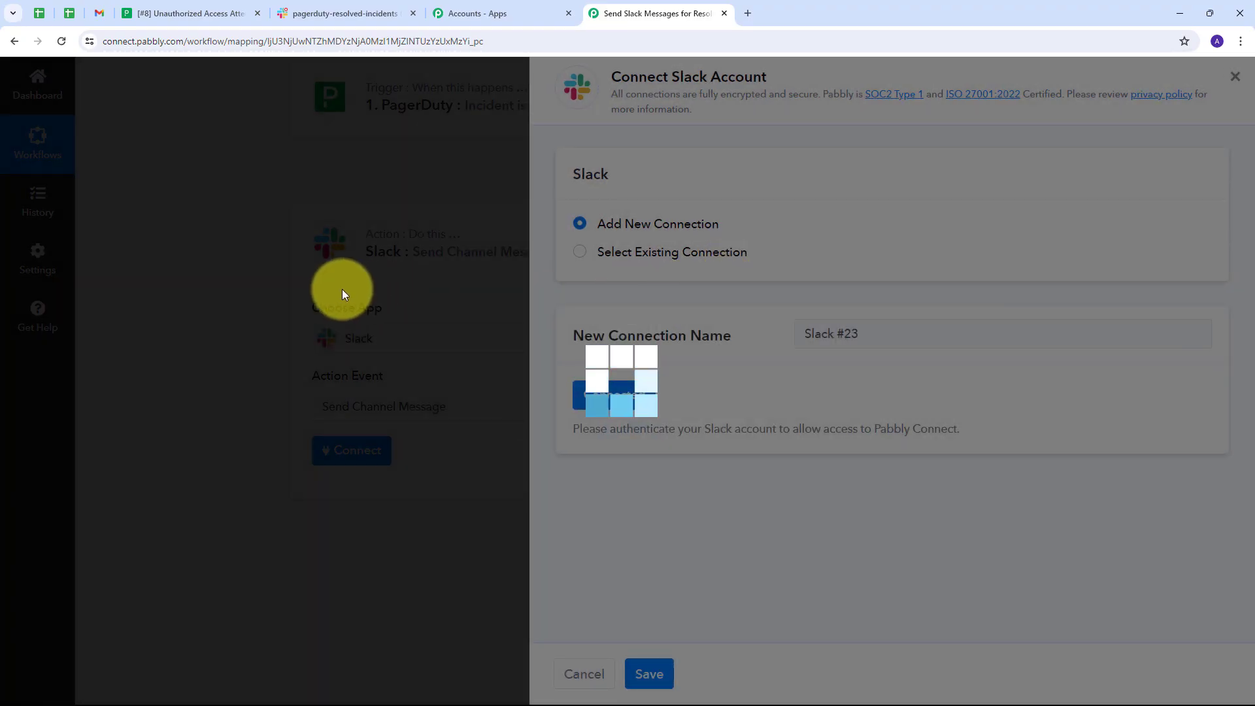
Check the target channel in Slack and set the action's channel to pagerduty-resolved-incidents in Pabbly Connect.
scroll(386, 312, "down", 7)
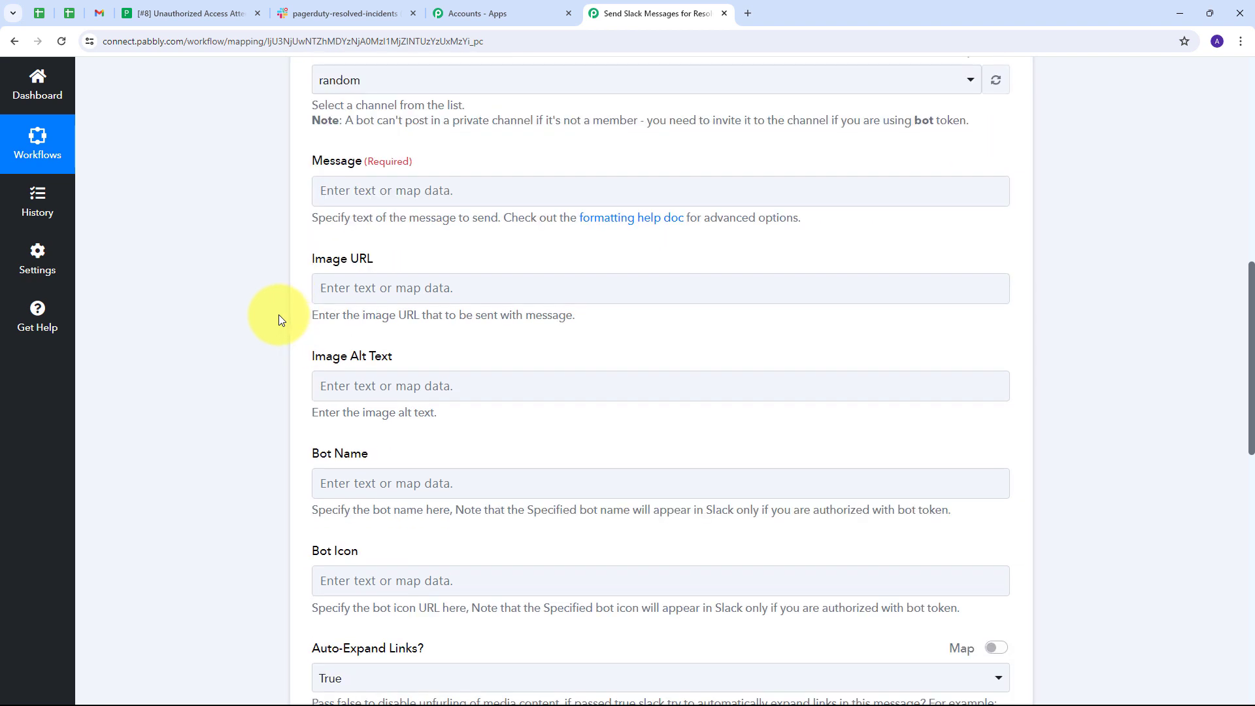
scroll(279, 315, "up", 4)
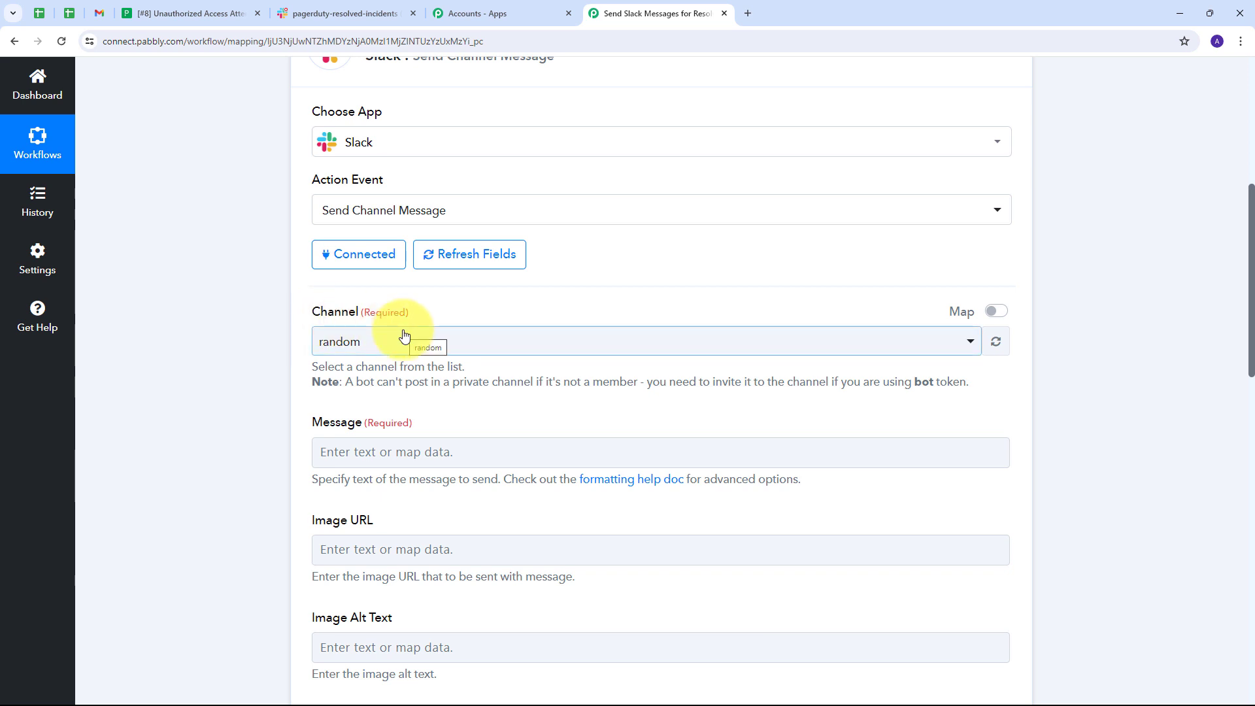
left_click(346, 13)
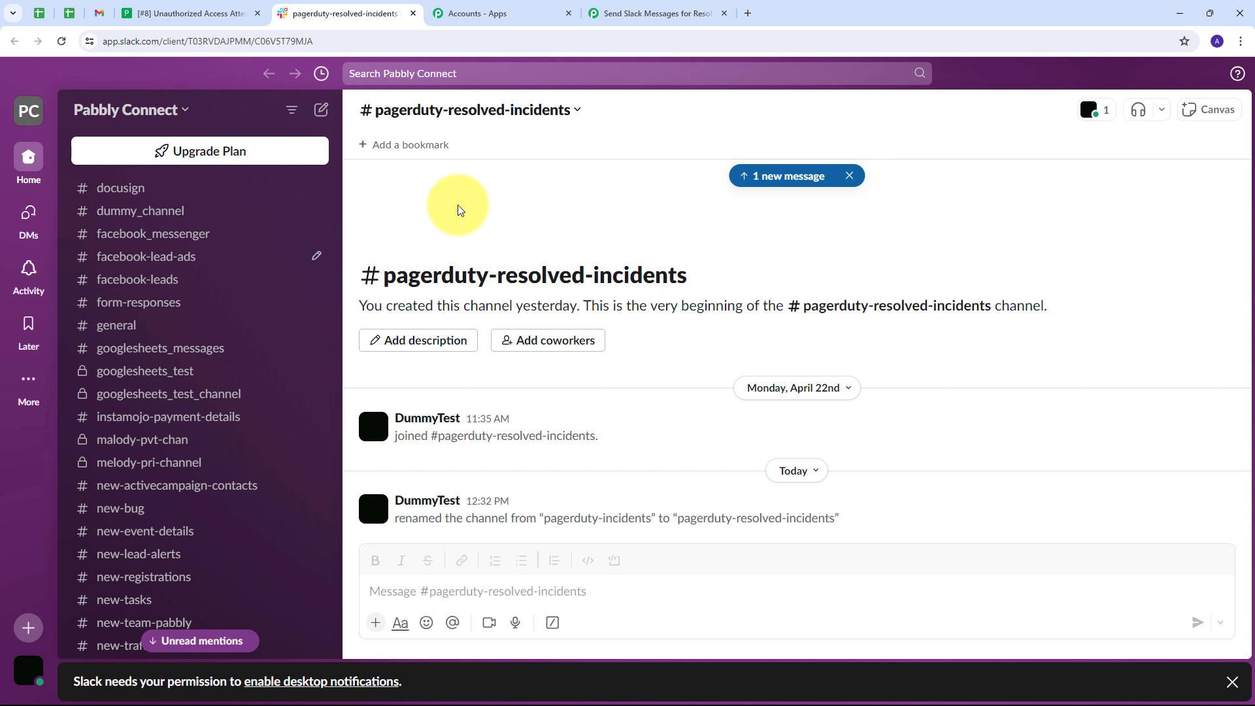
left_click(626, 12)
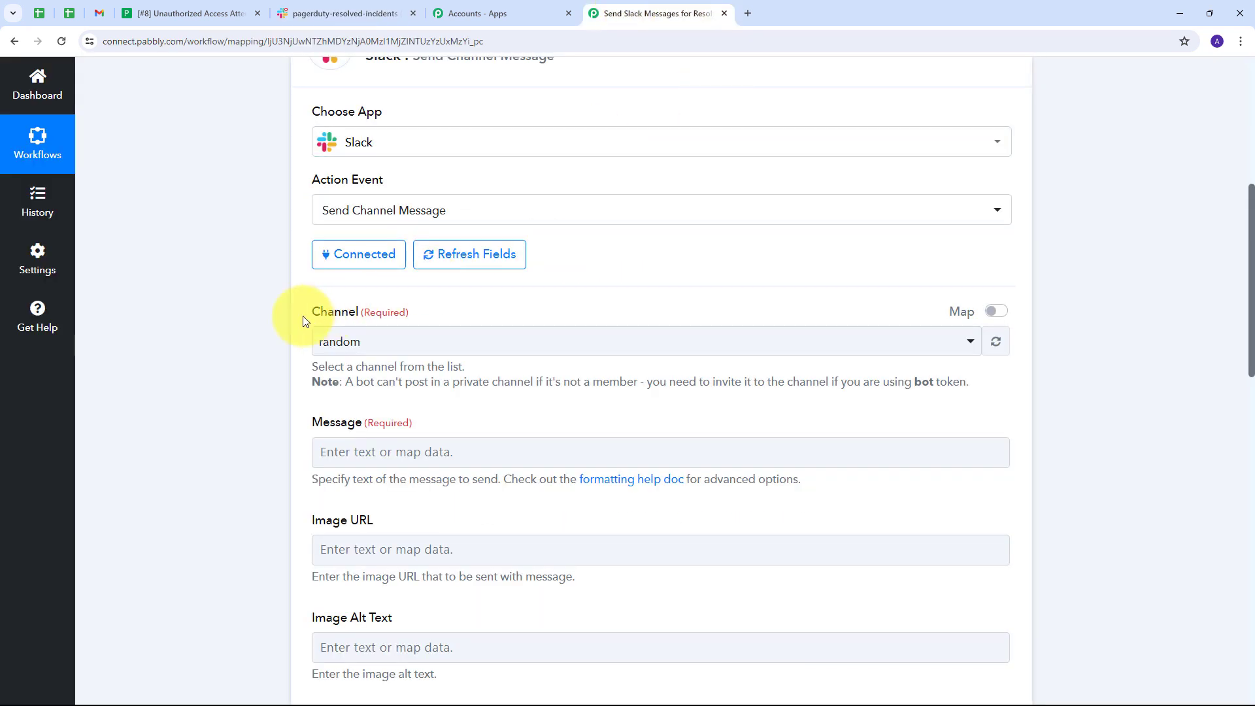
left_click(772, 342)
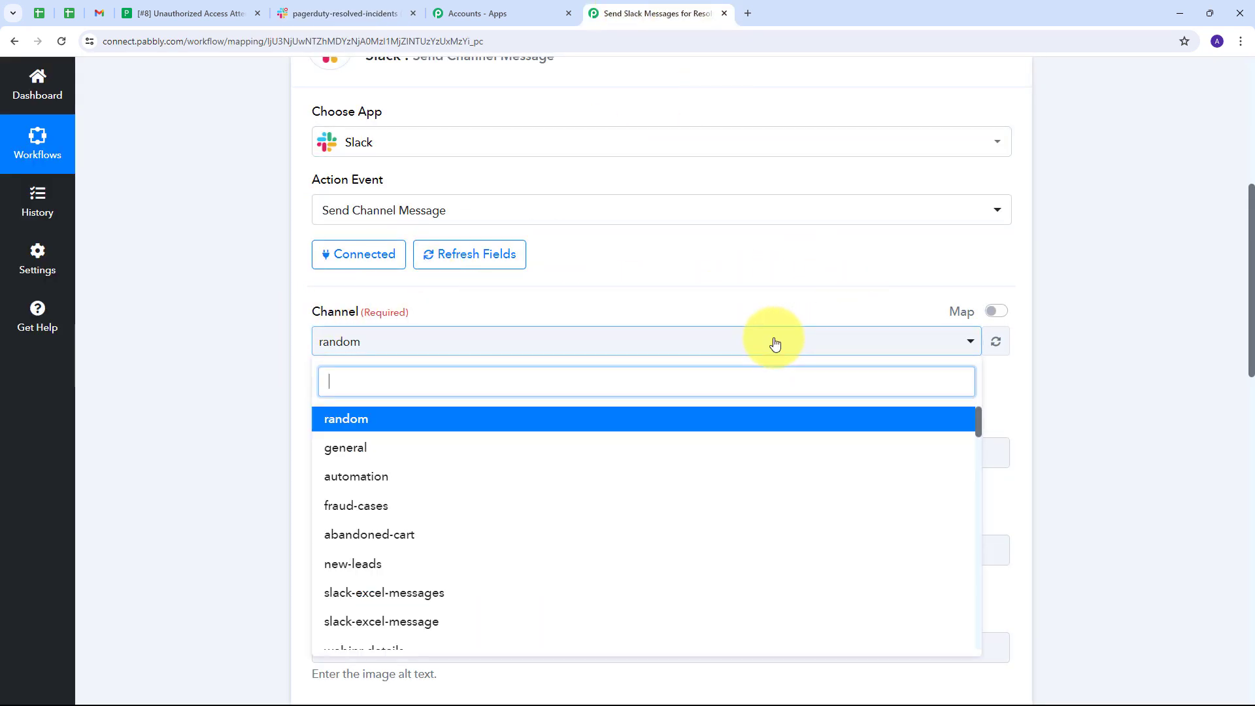
scroll(533, 447, "down", 15)
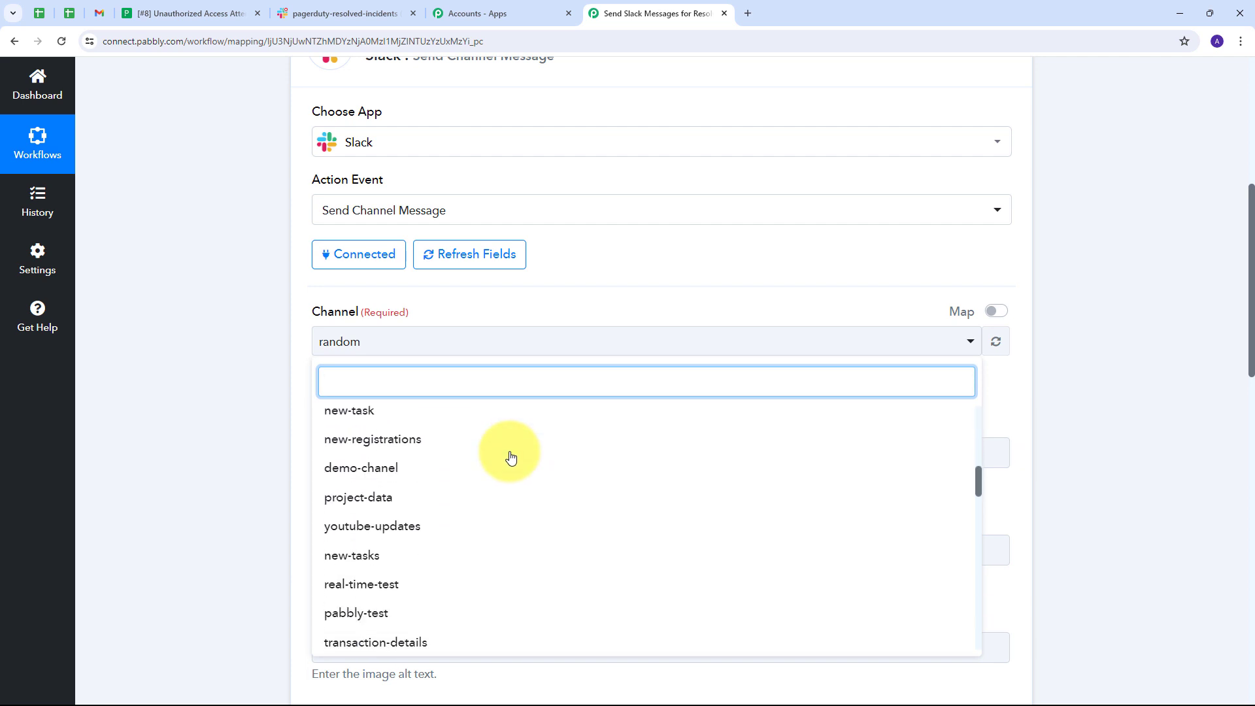
scroll(510, 458, "down", 15)
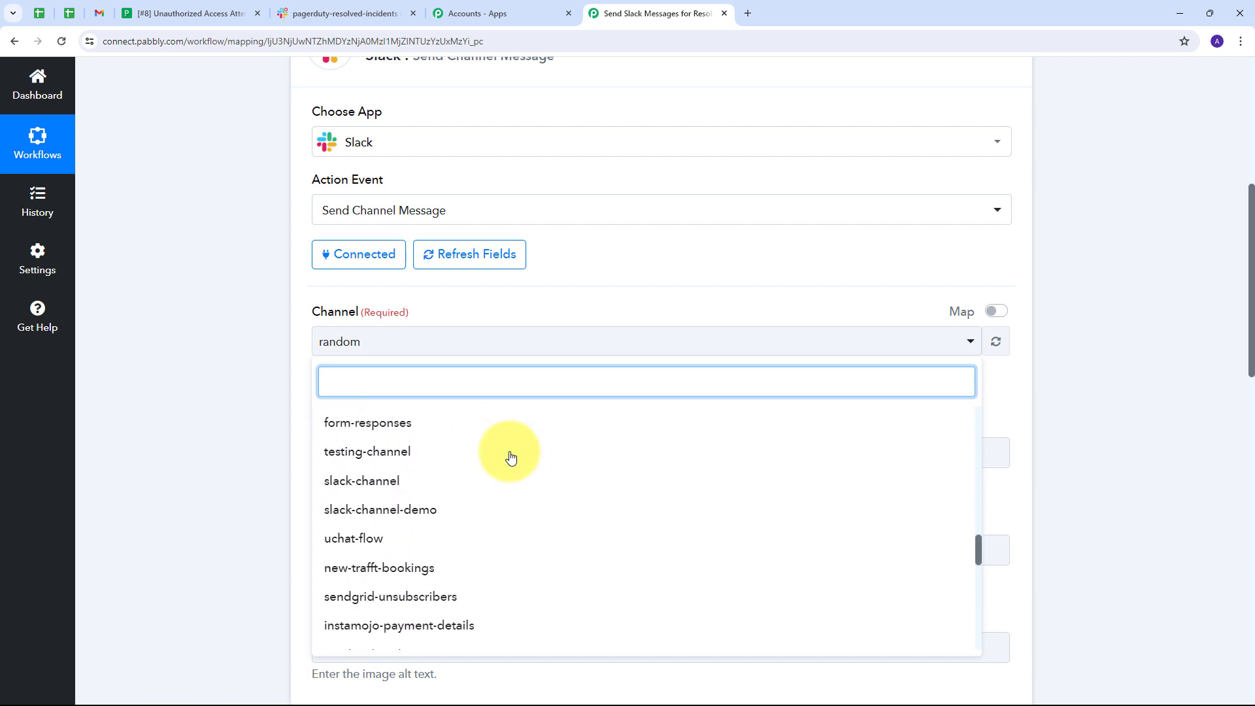
scroll(511, 458, "down", 1)
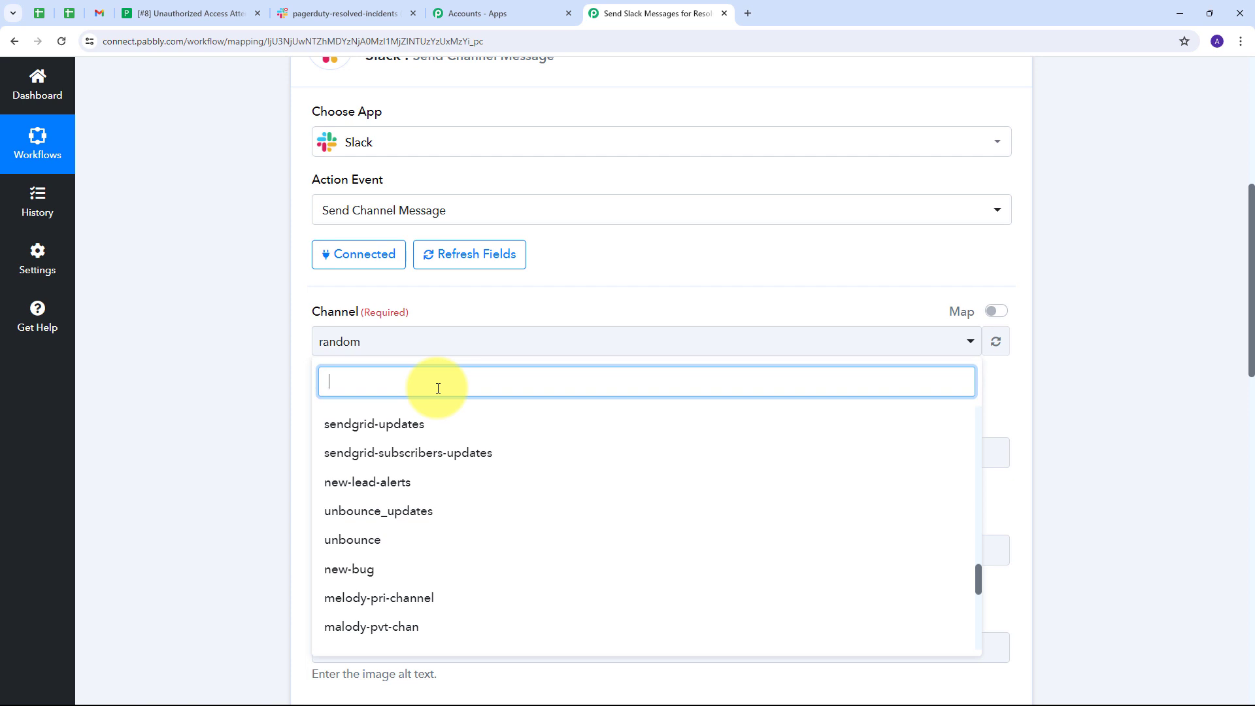
type("pager")
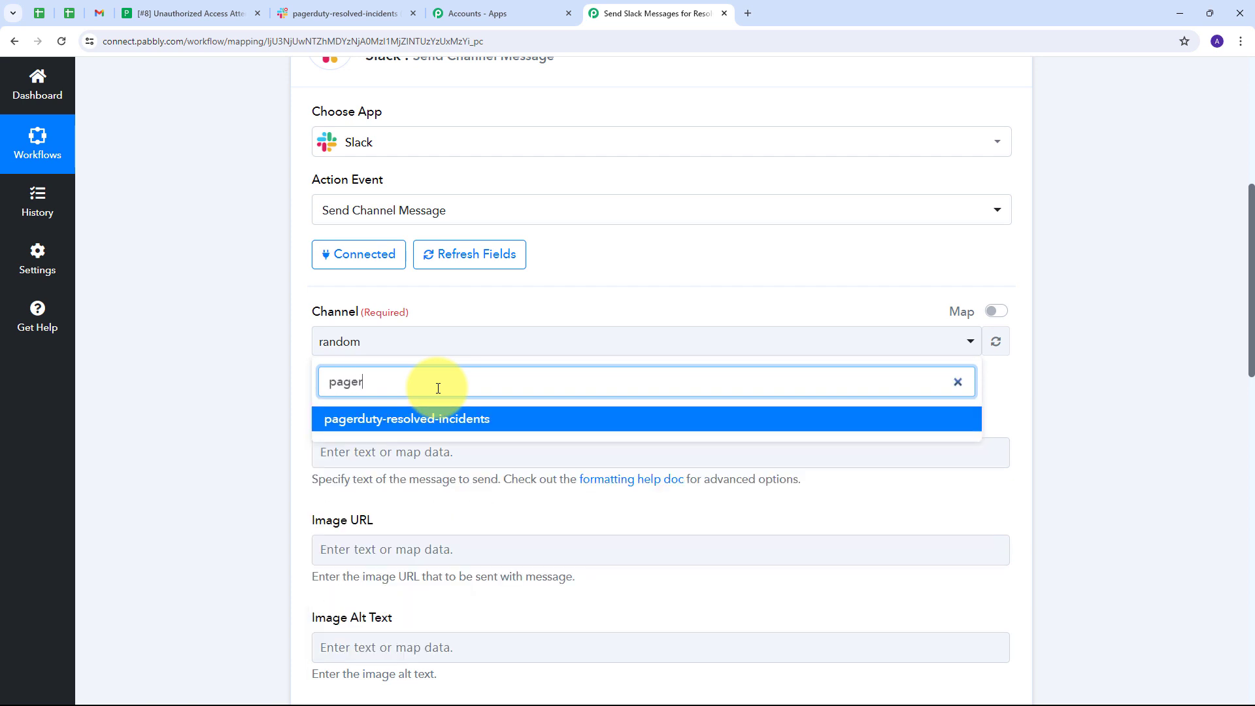
type("duty")
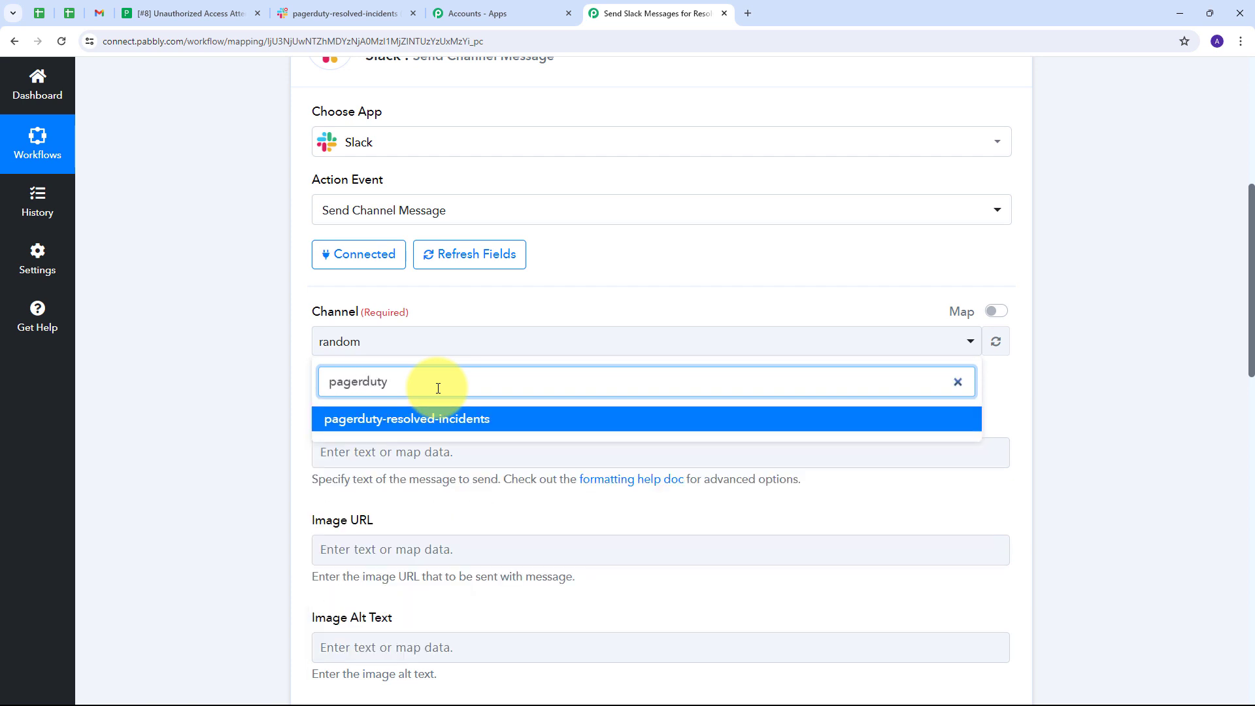
left_click(435, 428)
Enter the message "Great news everyone! 🎉 One more incident in PagerDuty has been successfully resolved!" with Incident Title, Urgency, Priority Level, Policy Id, Agent Id, Status labels.
scroll(516, 406, "down", 1)
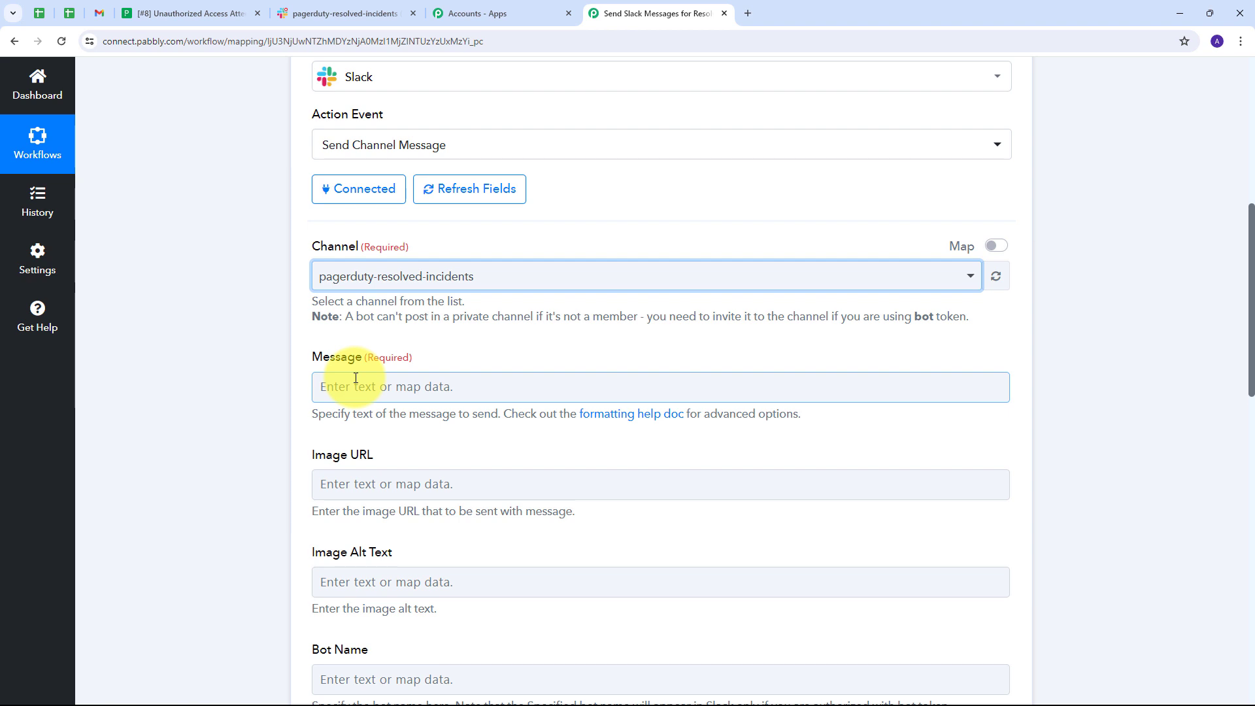
left_click(356, 377)
type("Great news everyone! 🎉 One more incident in PagerDuty has been successfully resolved! Here are the details:  Incident Title: Urgency: Priority Level: Policy Id: Agent Id: Status:")
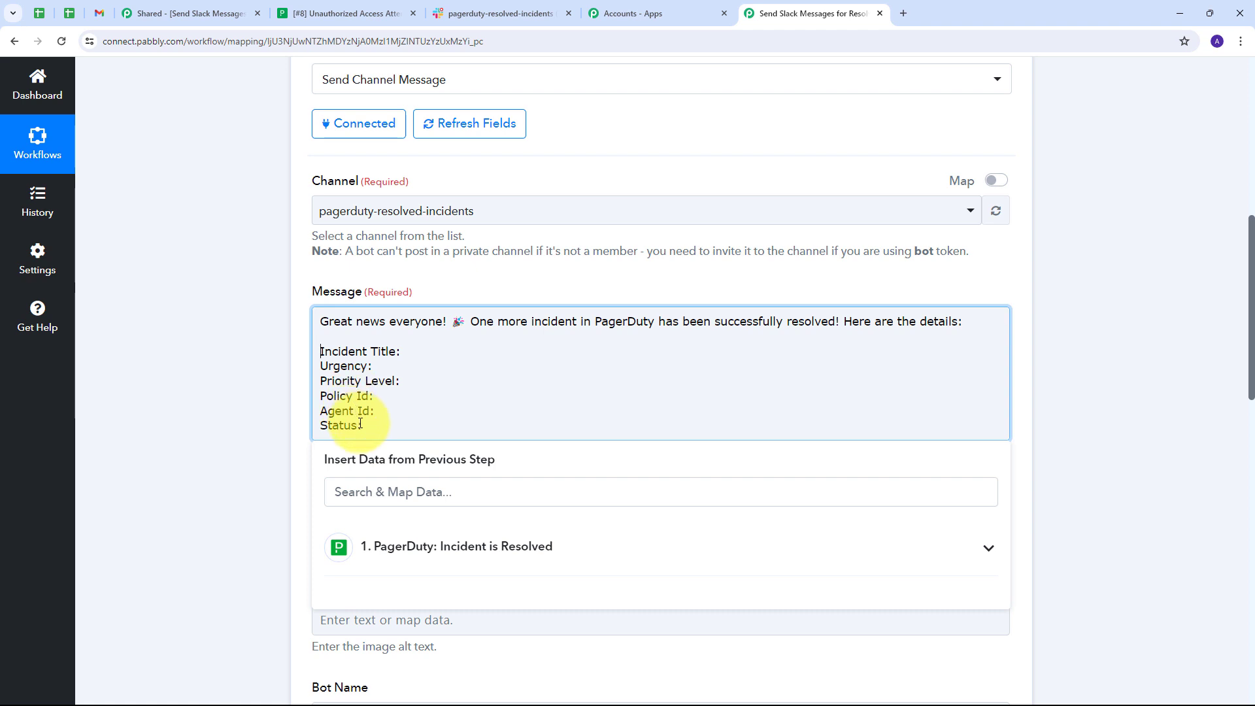
Map Event Data Title from the PagerDuty trigger after the Incident Title label in the message.
left_click(436, 358)
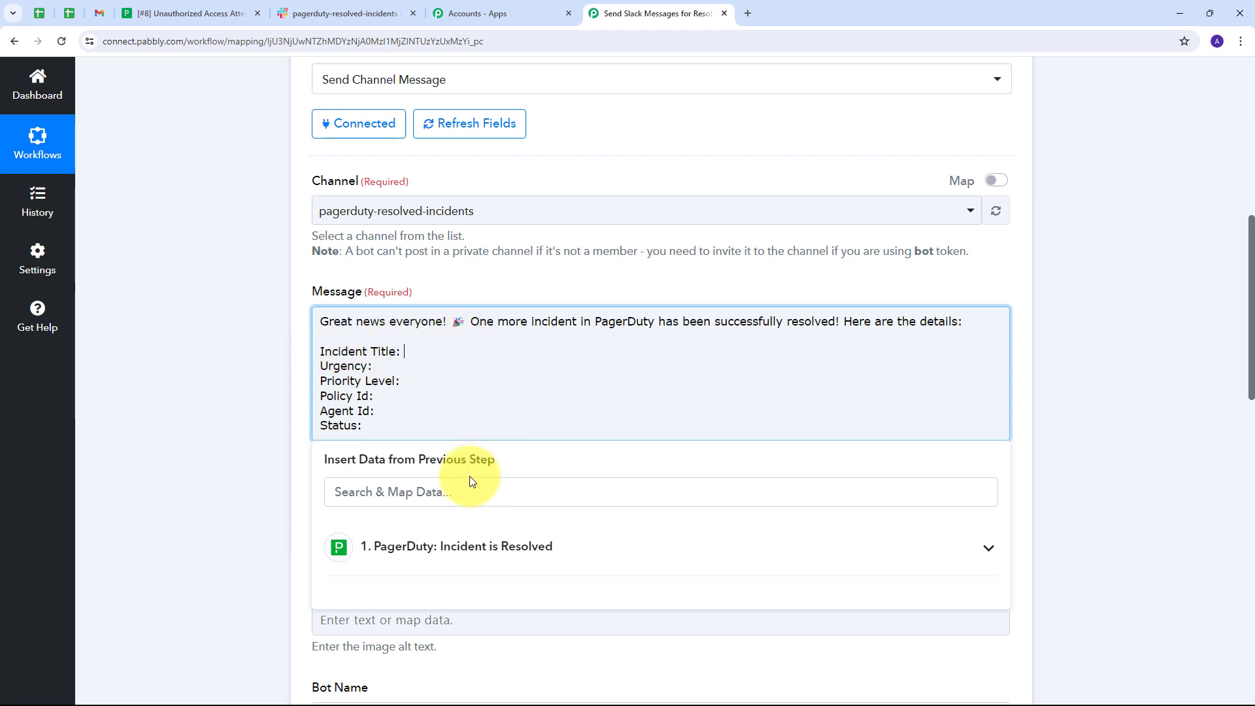
left_click(613, 550)
scroll(588, 364, "down", 5)
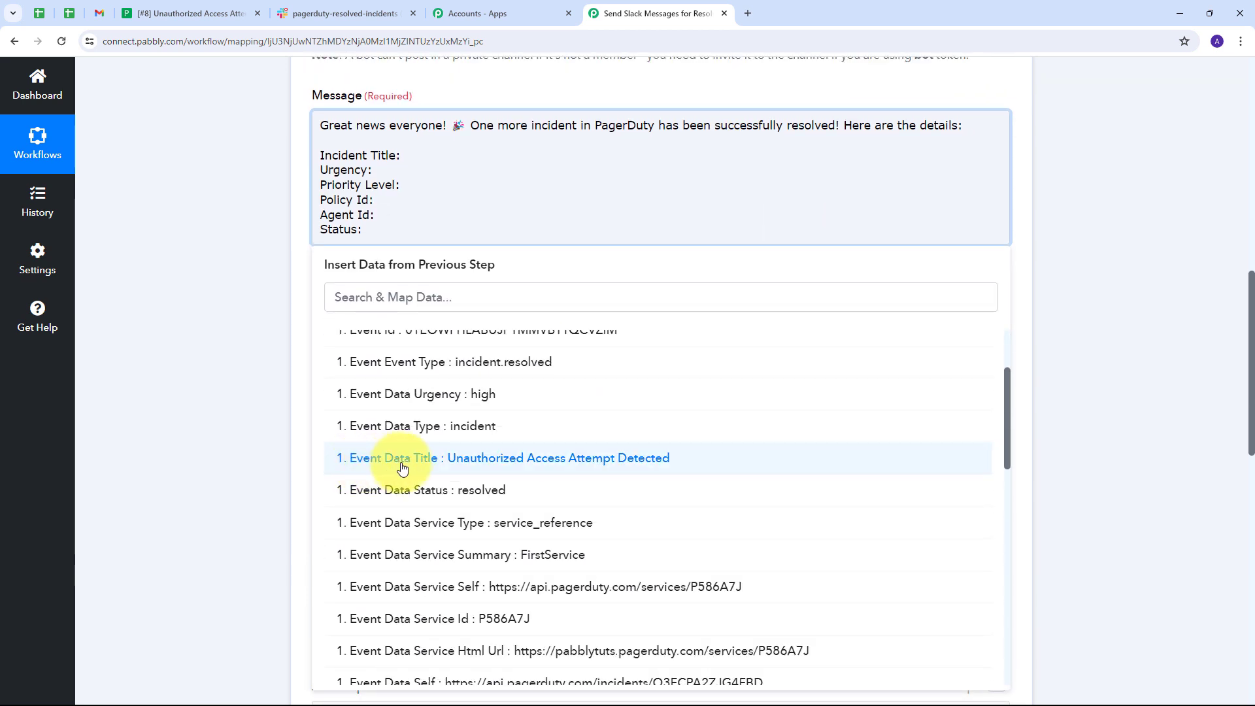
left_click(532, 467)
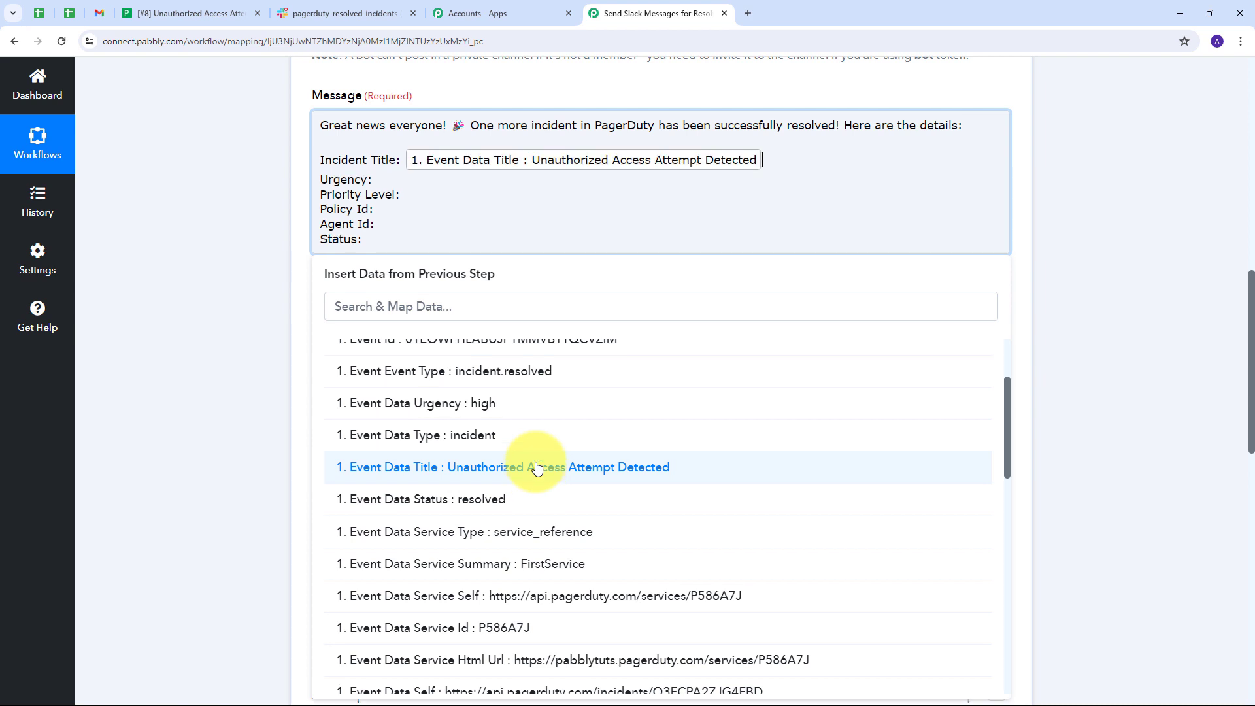
Map Event Data Urgency from the PagerDuty trigger after the Urgency label in the message.
left_click(310, 206)
left_click(374, 180)
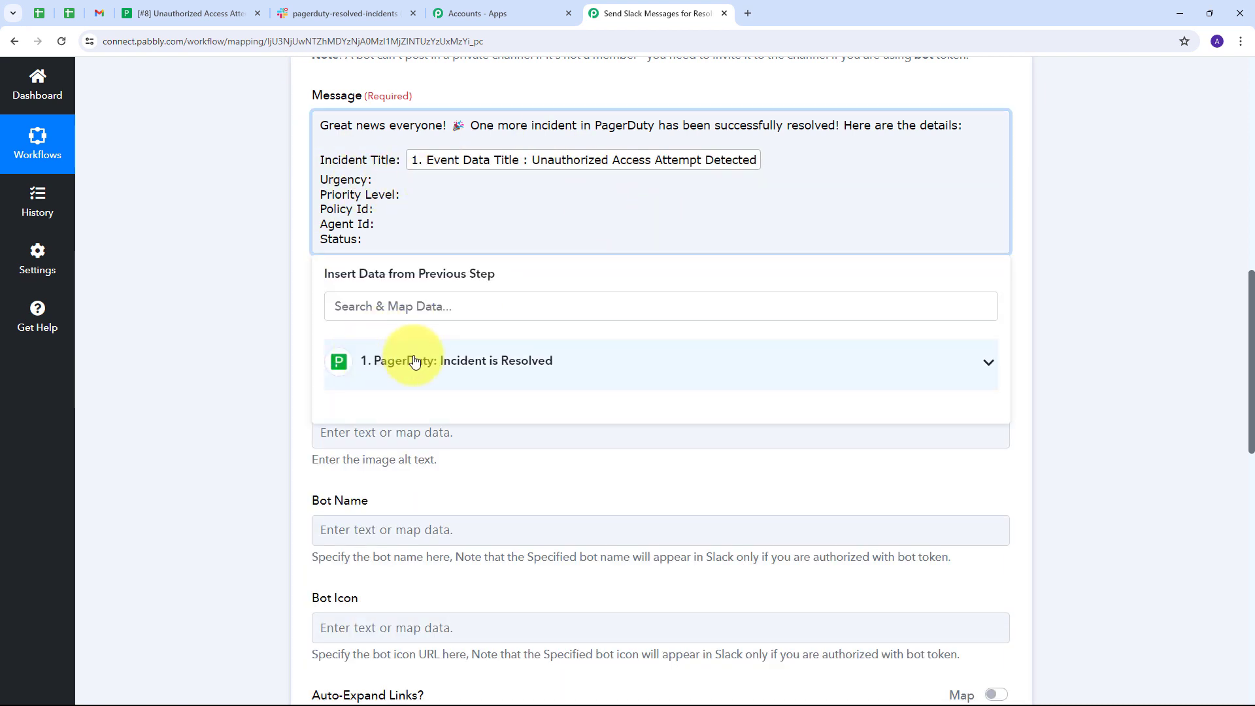
left_click(608, 364)
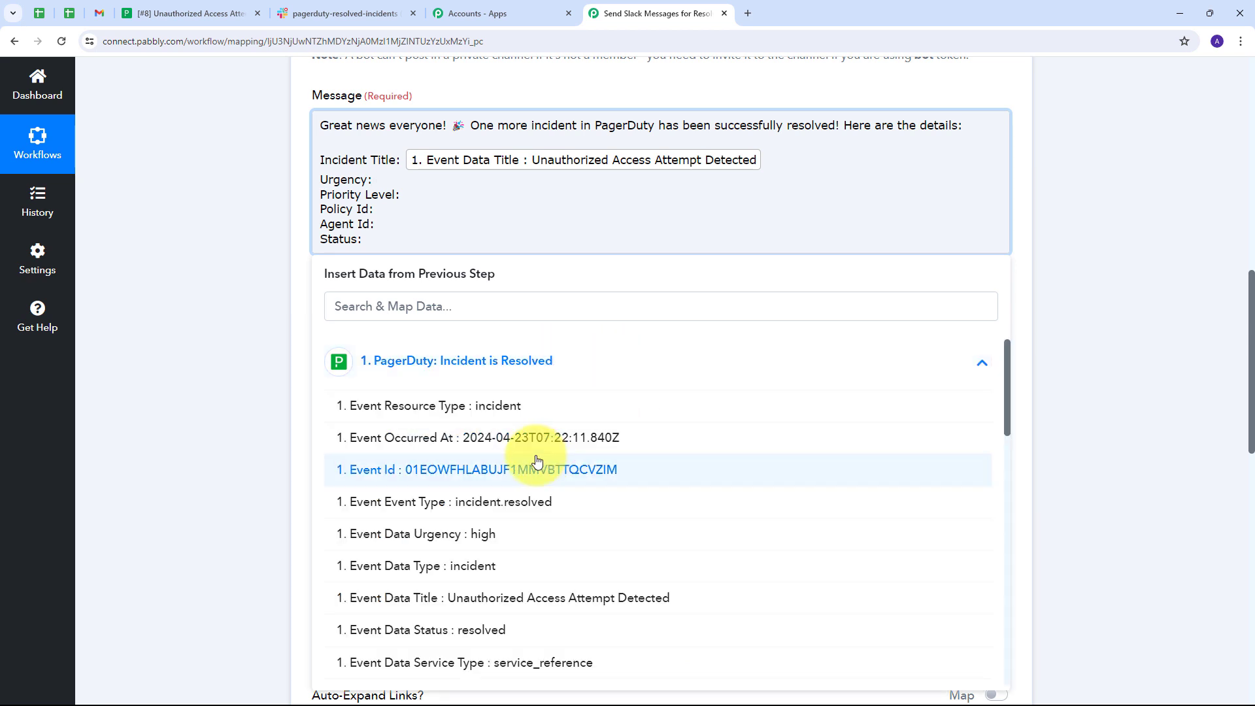
scroll(523, 463, "down", 1)
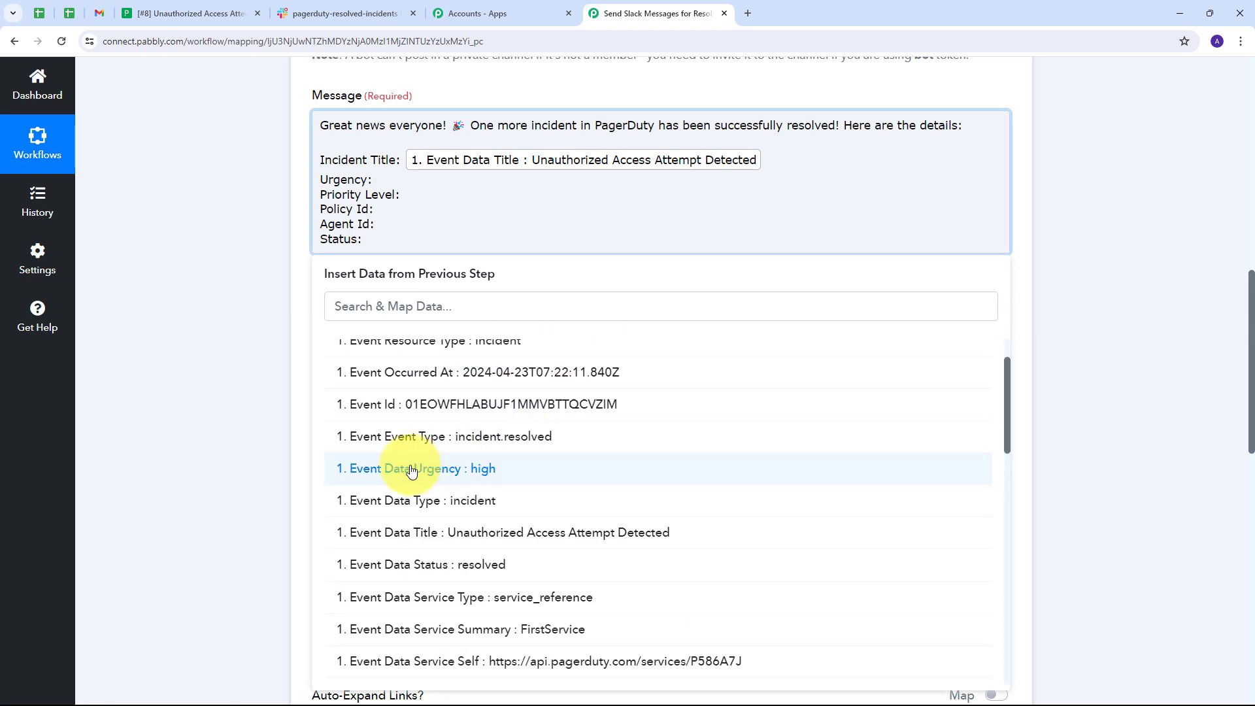
left_click(485, 475)
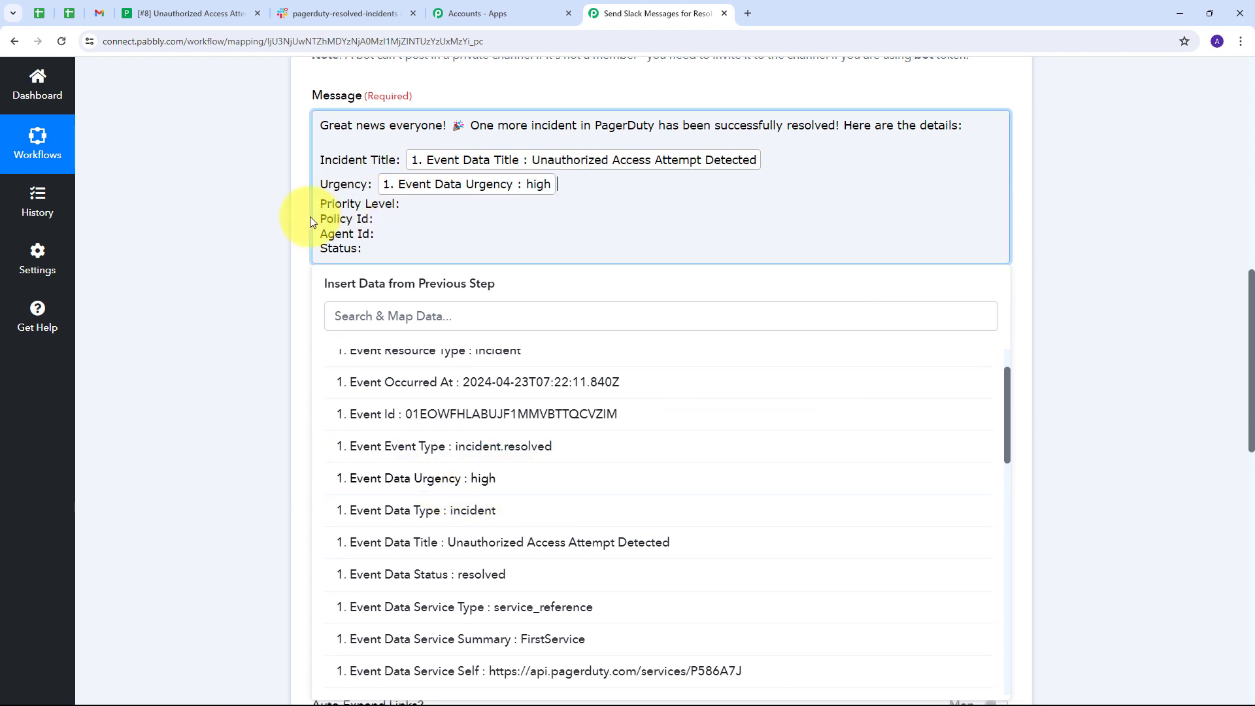
Map Event Data Priority Summary from the PagerDuty trigger after the Priority Level label in the message.
left_click(408, 206)
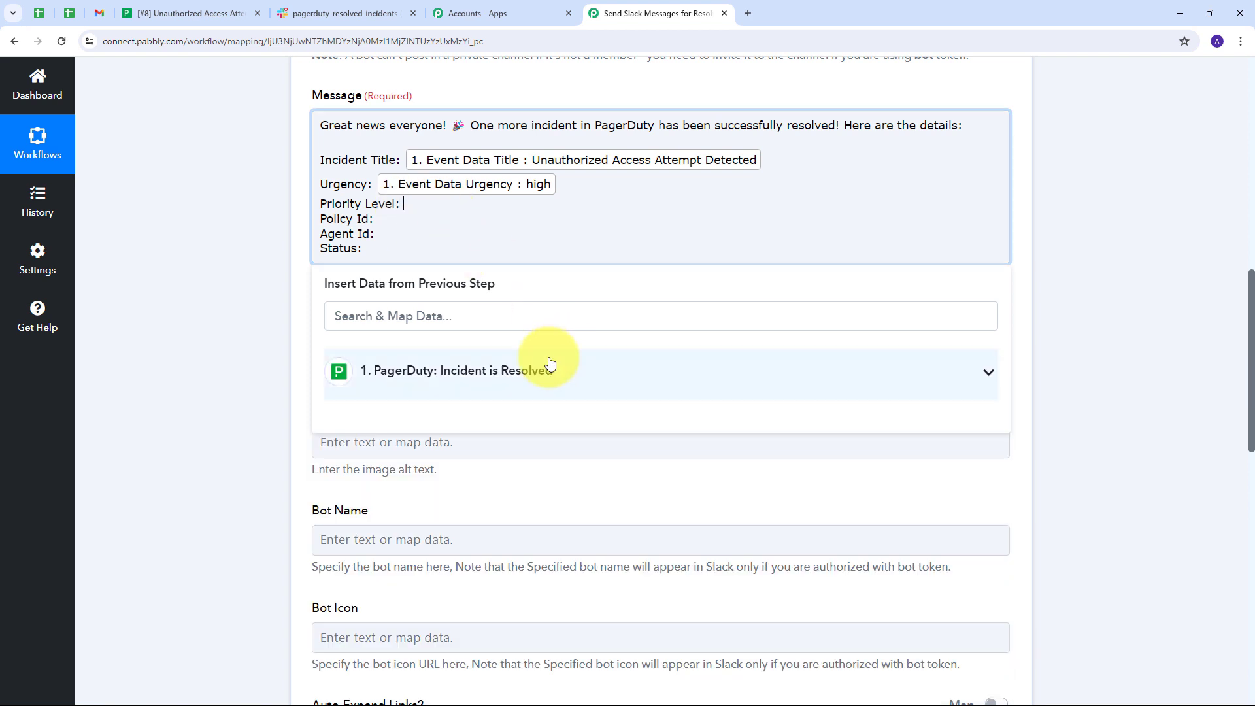
left_click(586, 371)
scroll(512, 434, "down", 3)
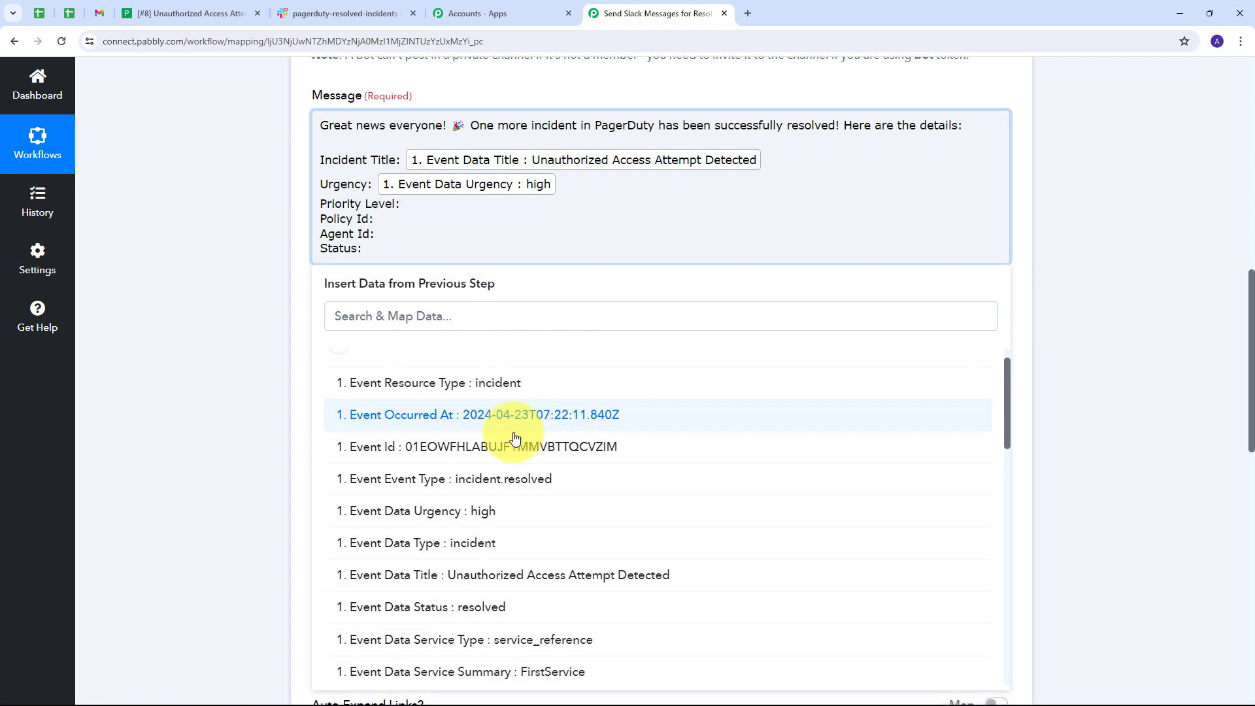
scroll(495, 420, "down", 4)
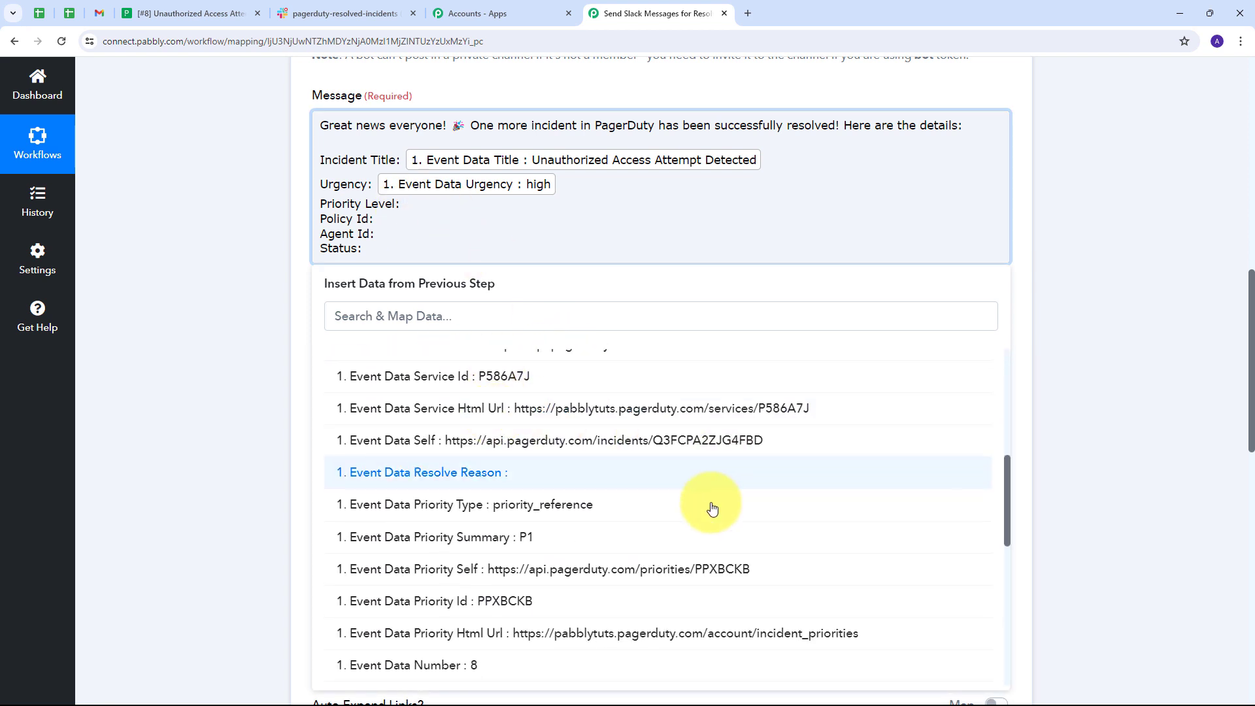
left_click(526, 538)
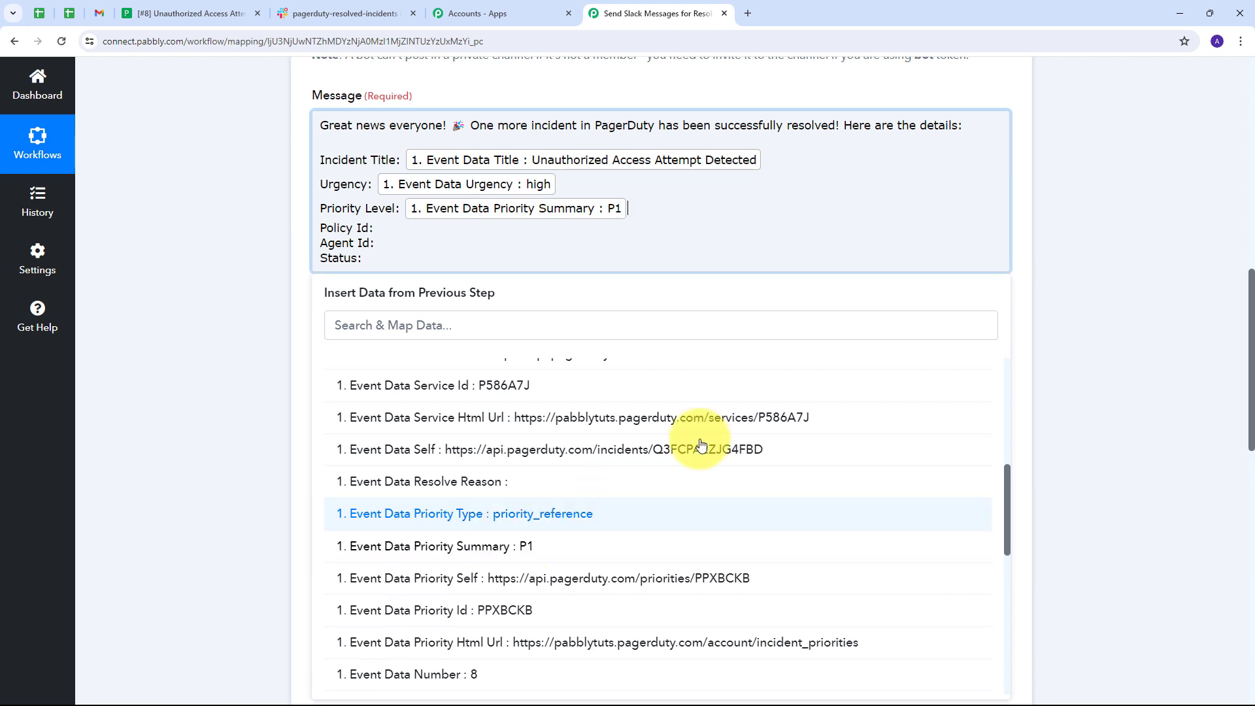
Map Event Data Escalation Policy Id from the PagerDuty trigger after the Policy Id label in the message.
left_click(379, 228)
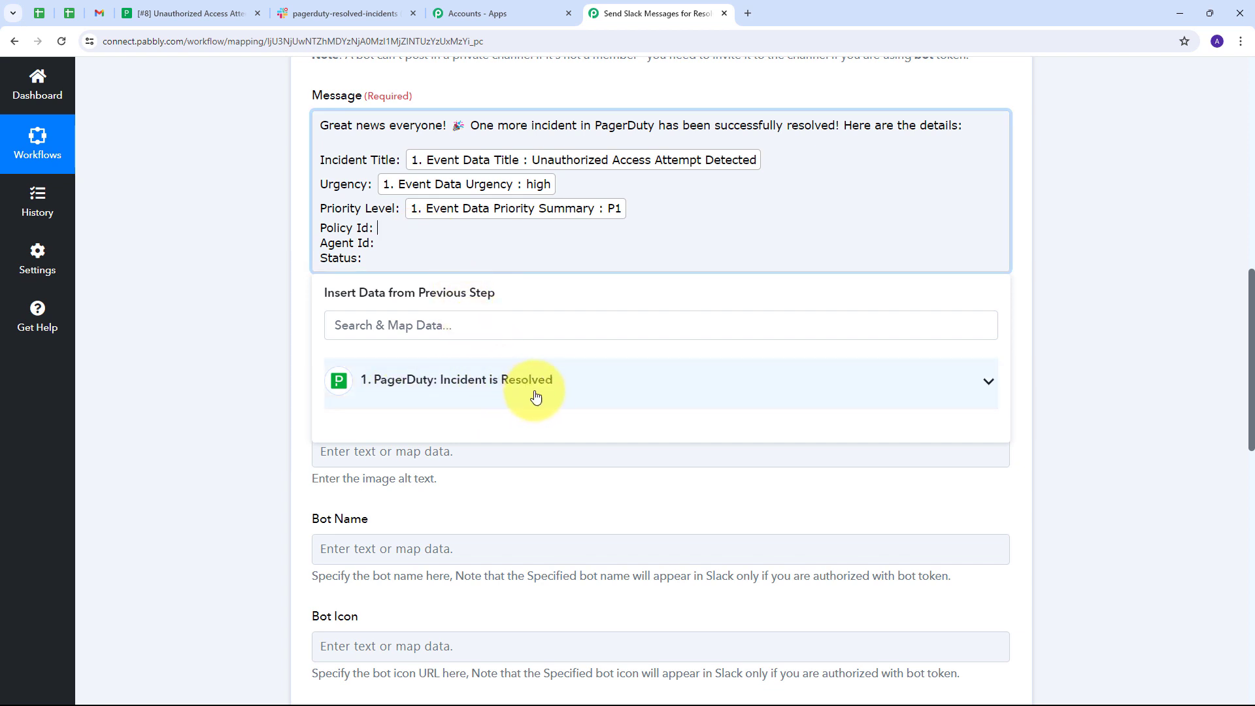
left_click(553, 407)
scroll(518, 532, "down", 5)
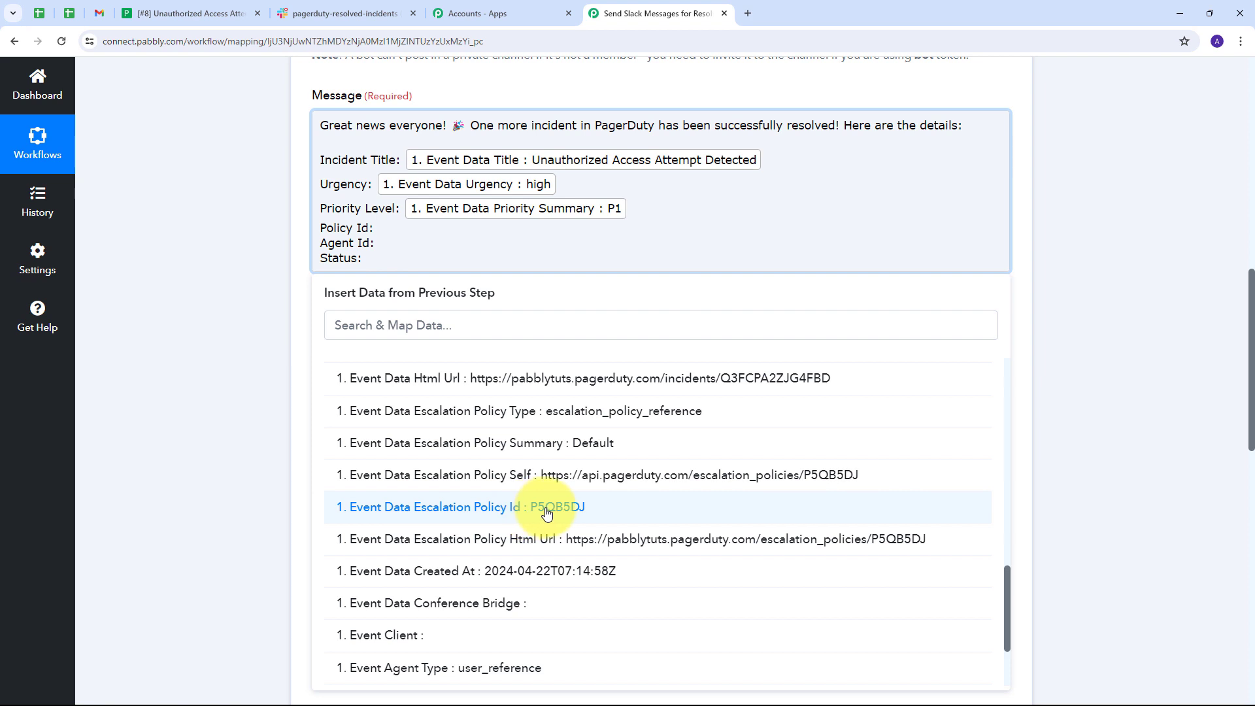
left_click(556, 508)
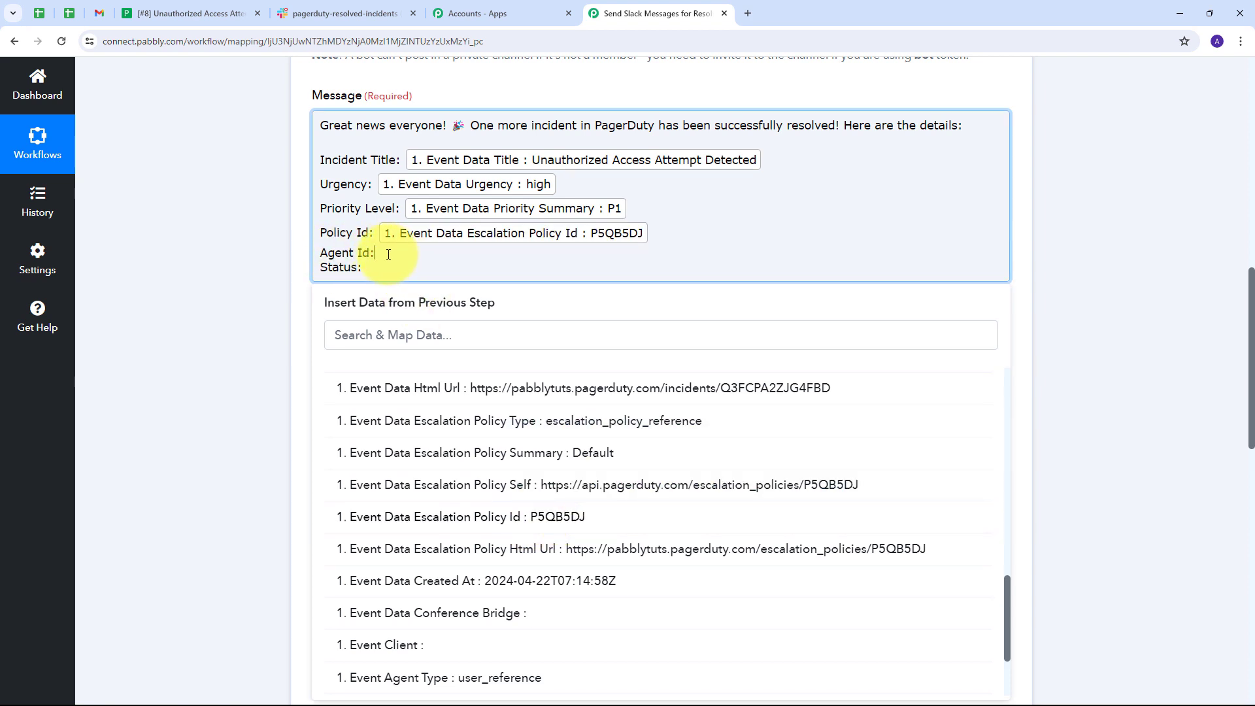
Map Event Agent Id from the PagerDuty trigger after the Agent Id label in the message.
left_click(388, 254)
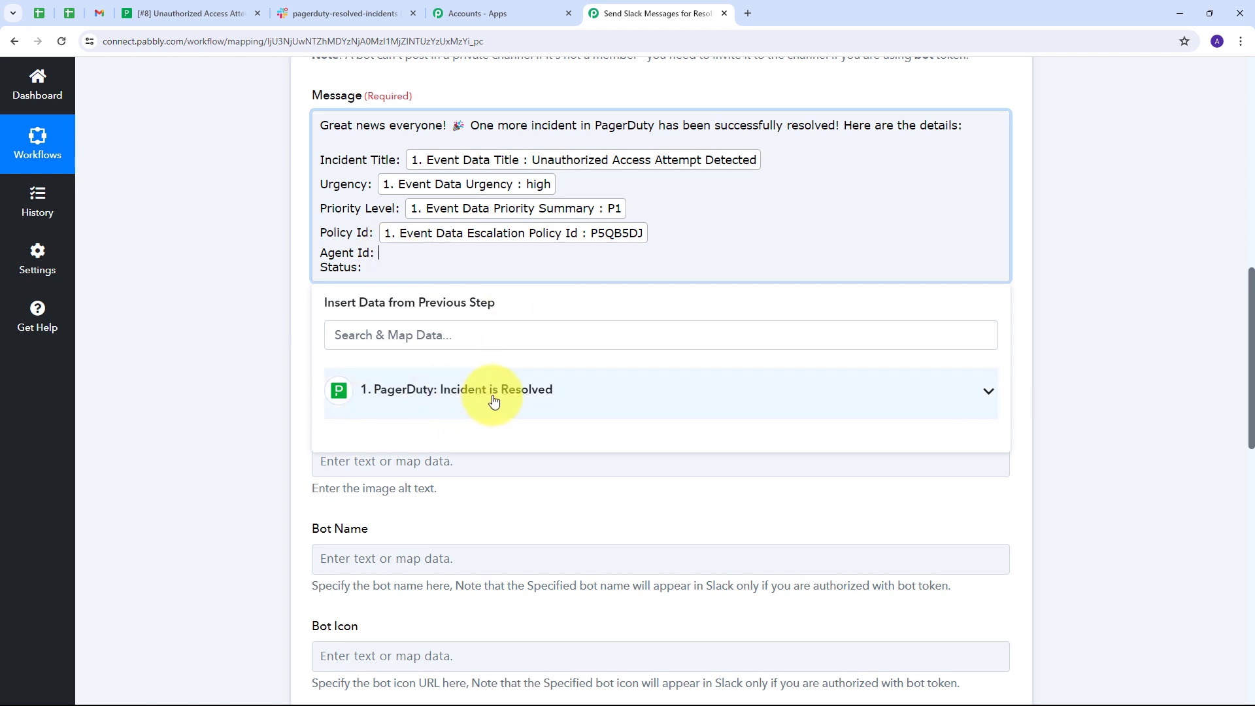
left_click(558, 398)
scroll(552, 434, "down", 10)
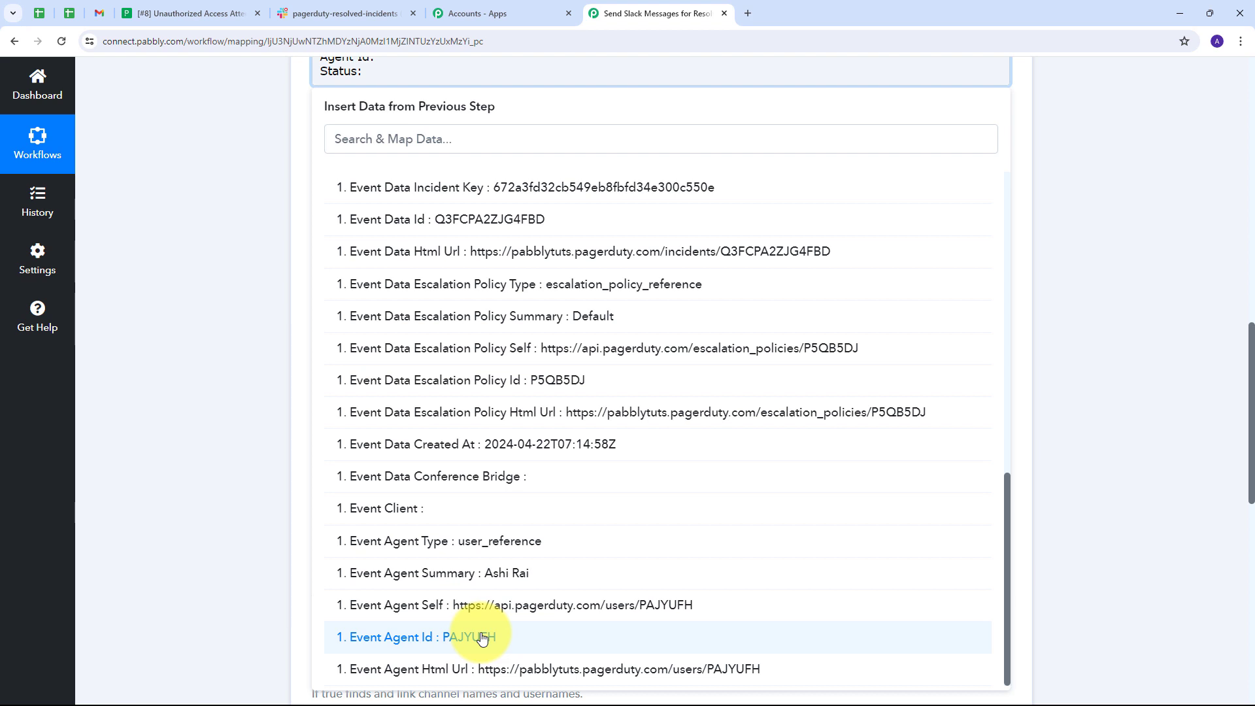
left_click(483, 638)
Map Event Data Status from the PagerDuty trigger after the Status label and close the data mapping list.
scroll(434, 331, "up", 8)
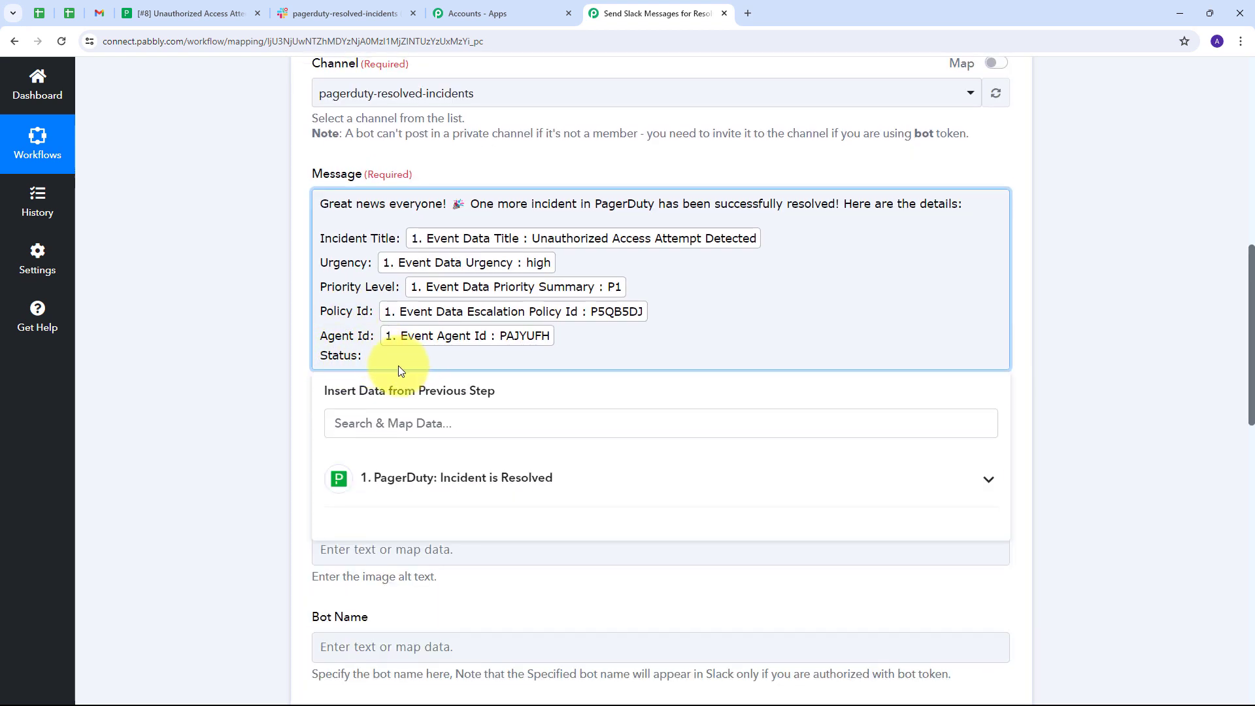
left_click(491, 487)
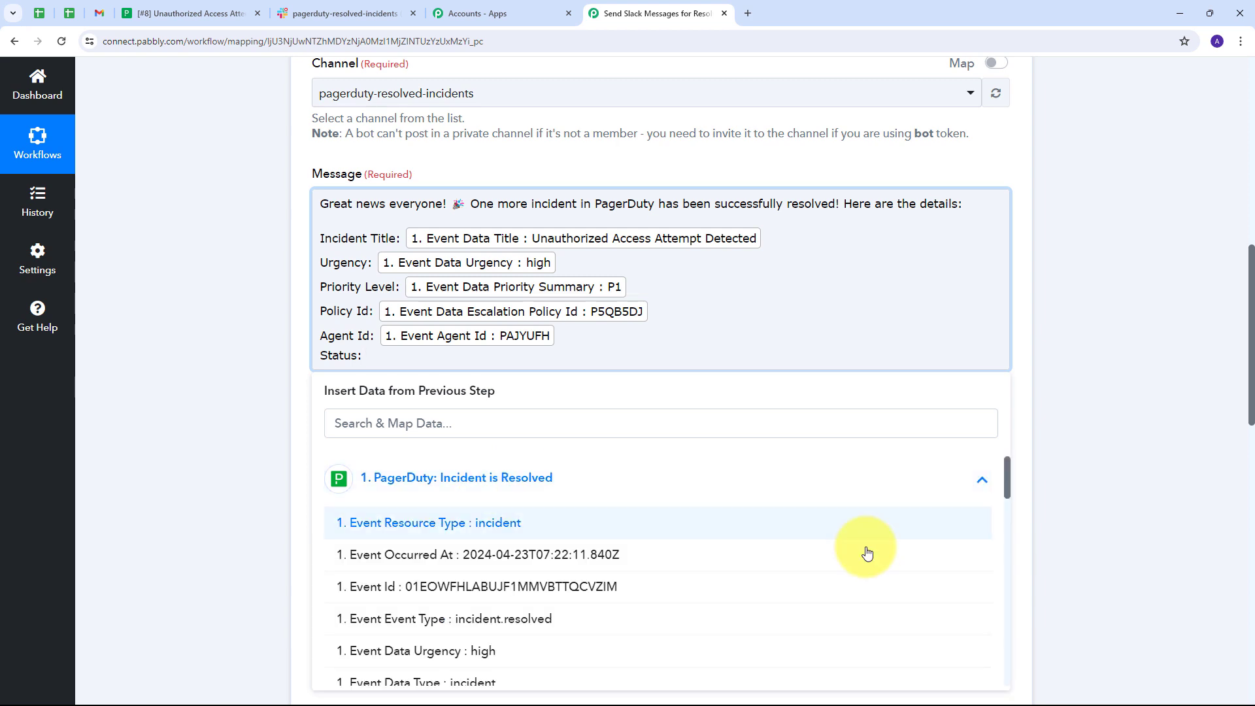
scroll(582, 521, "down", 4)
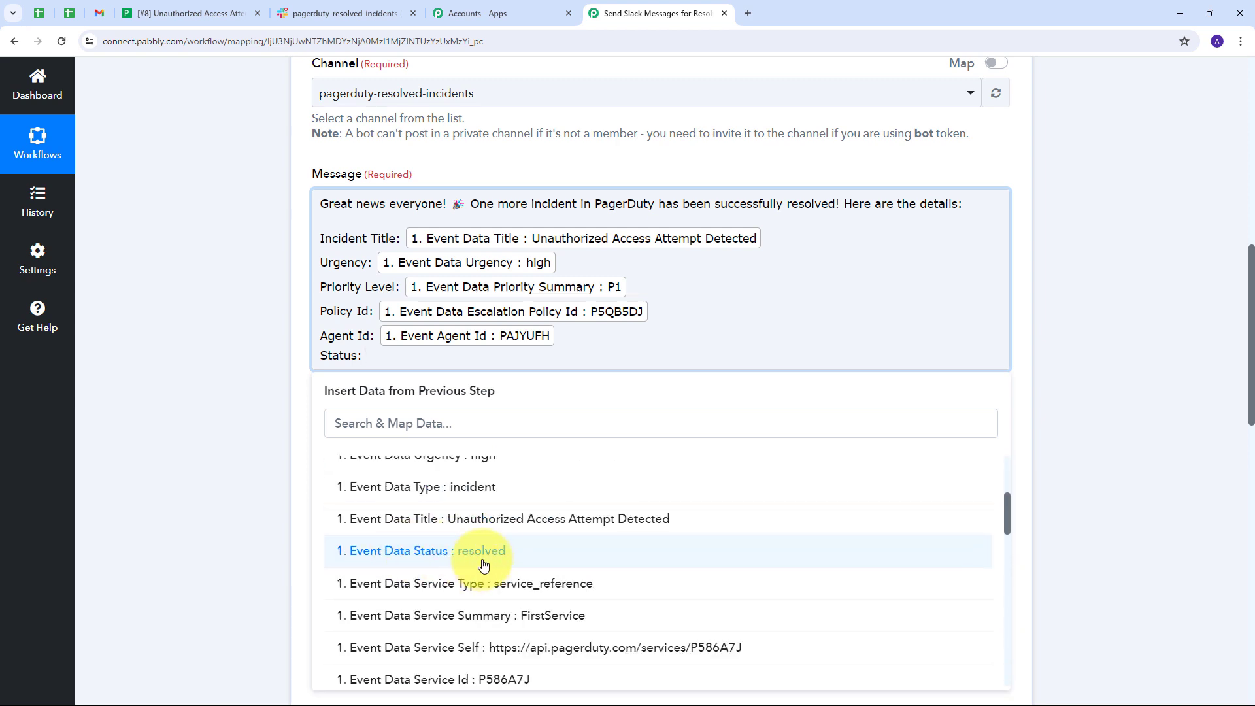
left_click(485, 554)
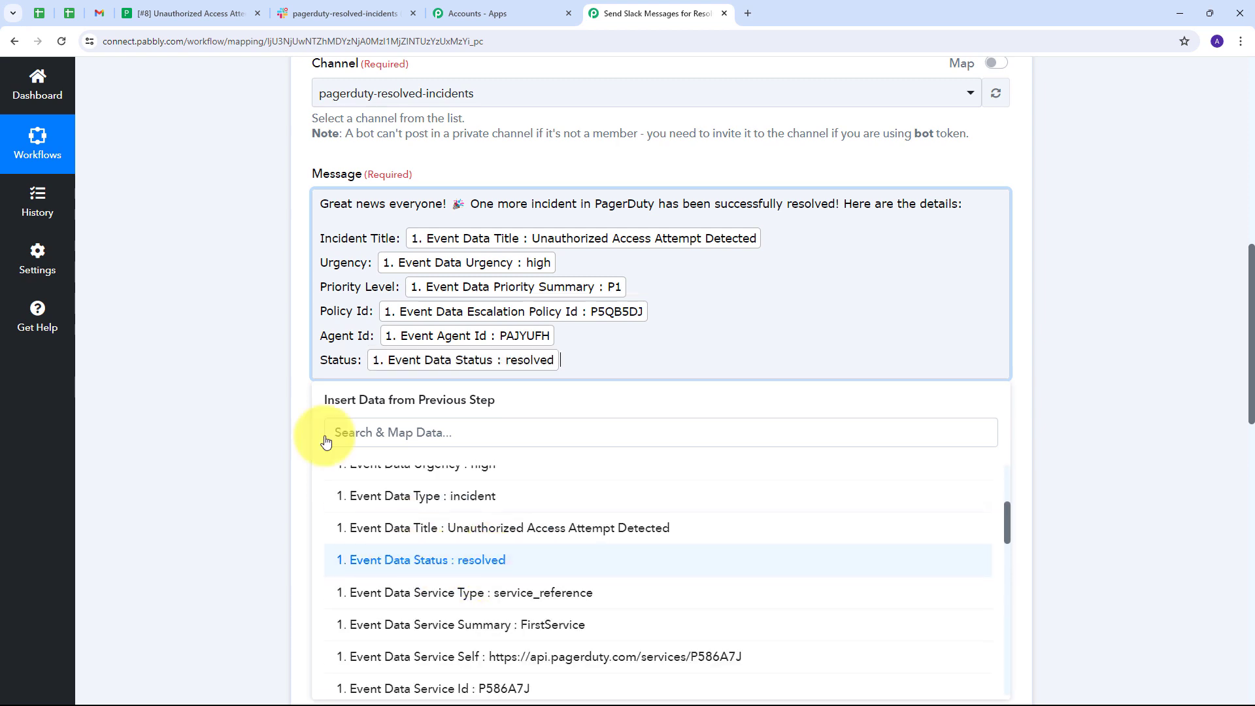
left_click(207, 339)
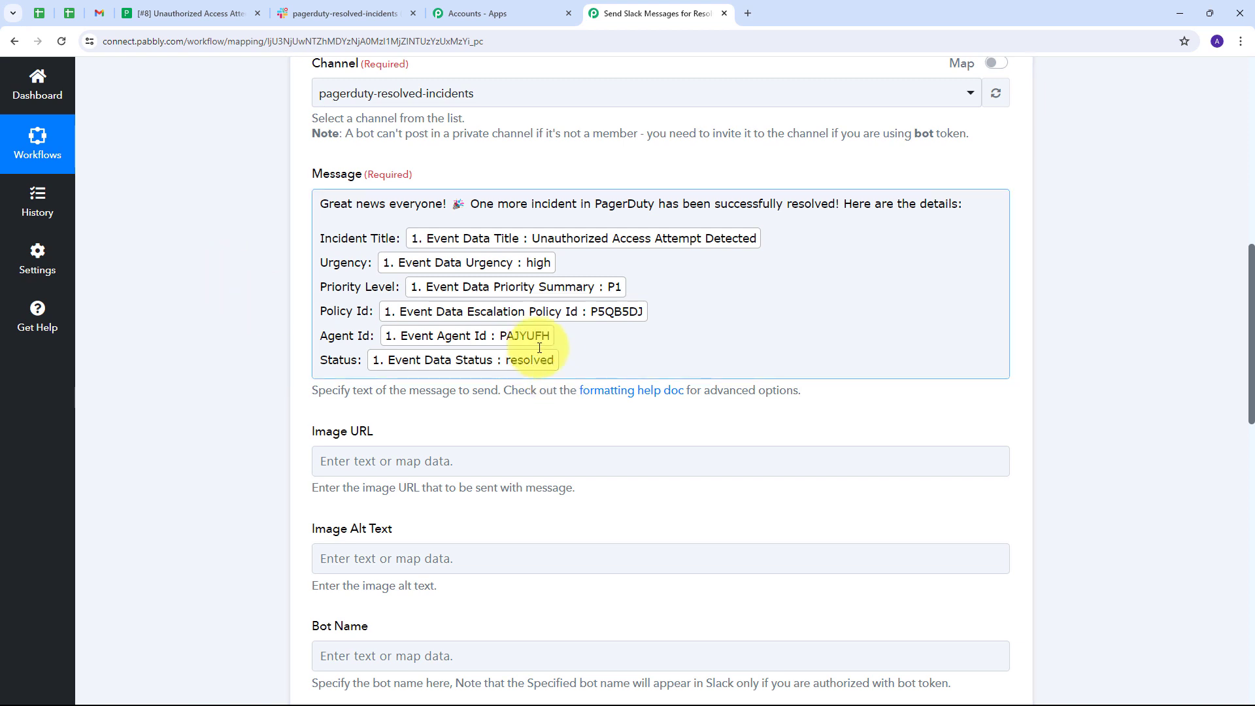
Save the Slack Send Channel Message action with its remaining options at their defaults and send a test request.
scroll(550, 344, "down", 2)
scroll(330, 351, "down", 3)
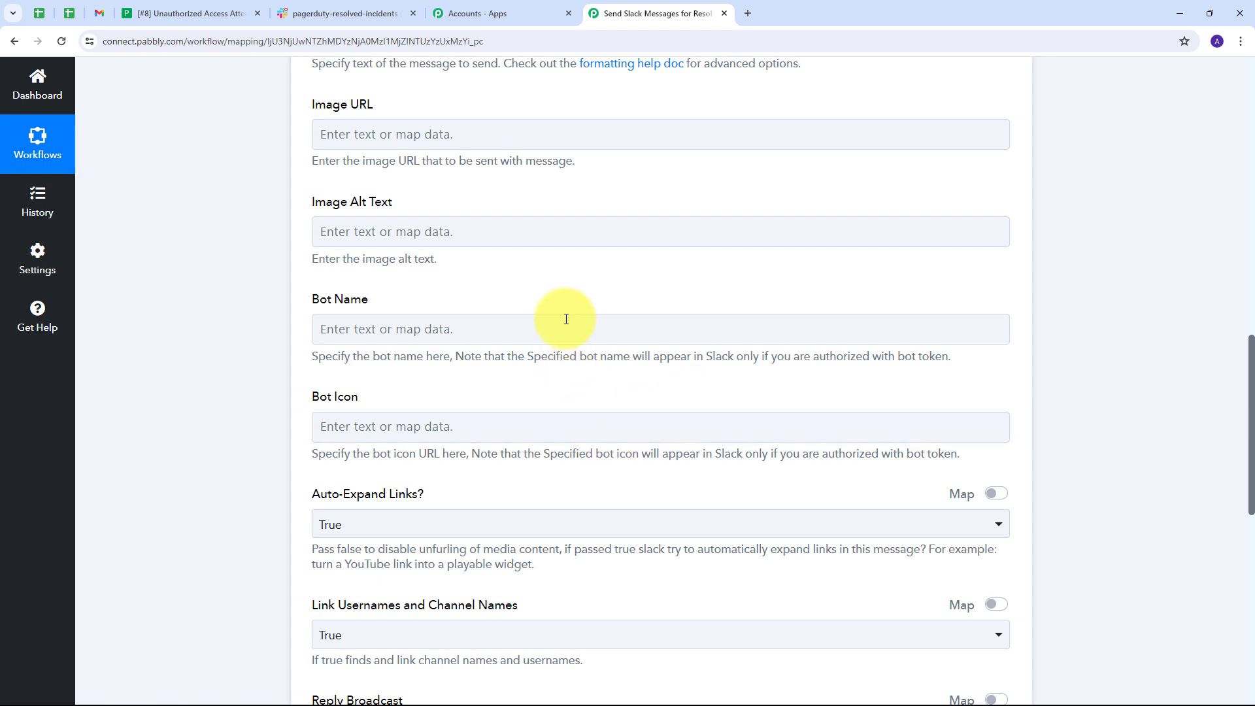
scroll(659, 290, "down", 6)
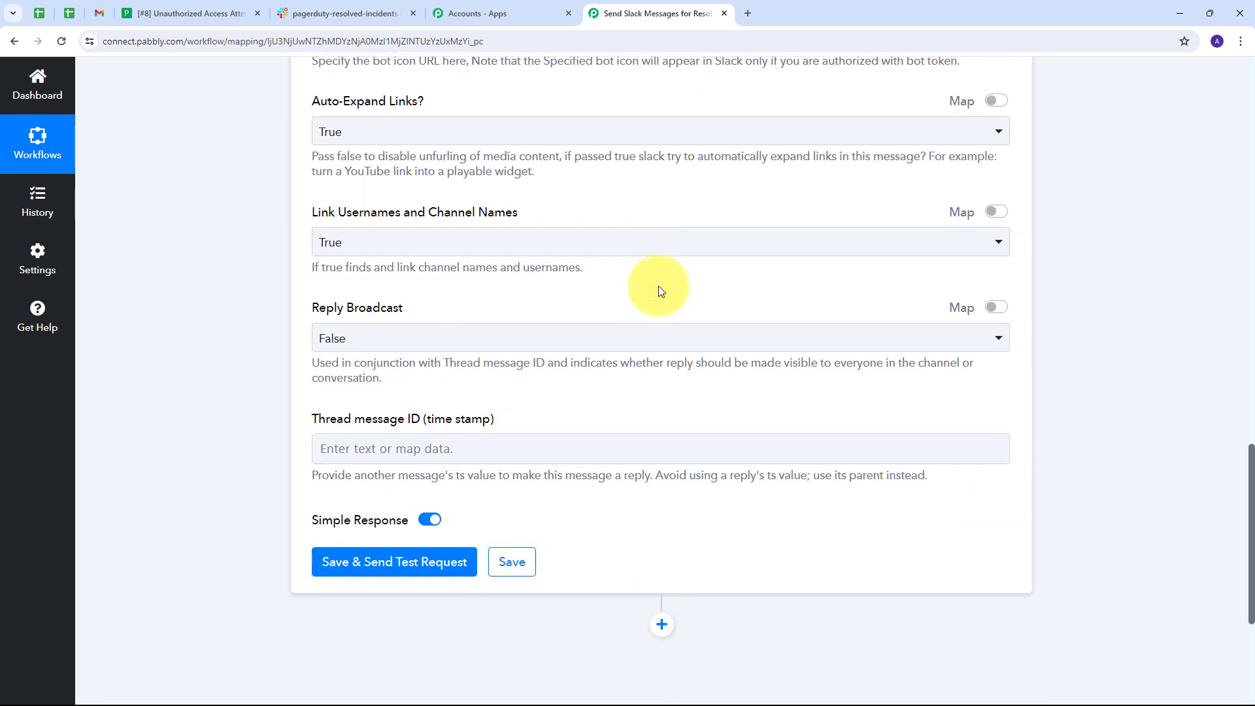
scroll(658, 285, "down", 1)
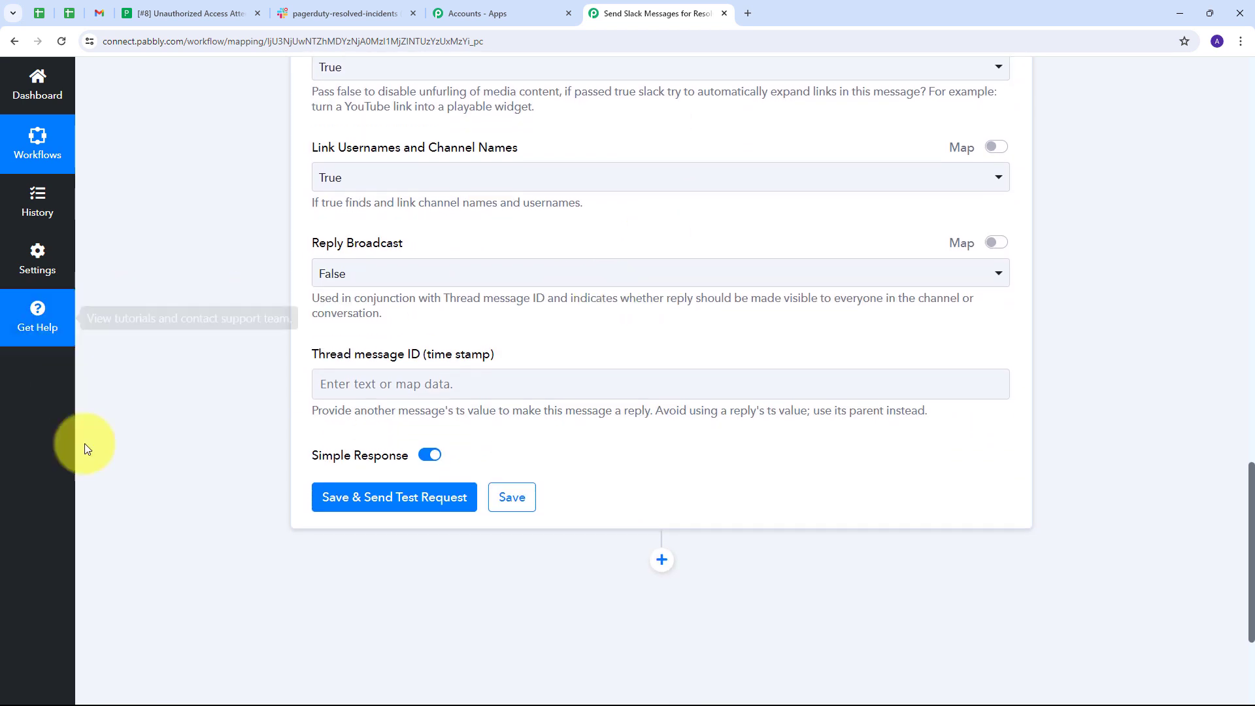
left_click(387, 500)
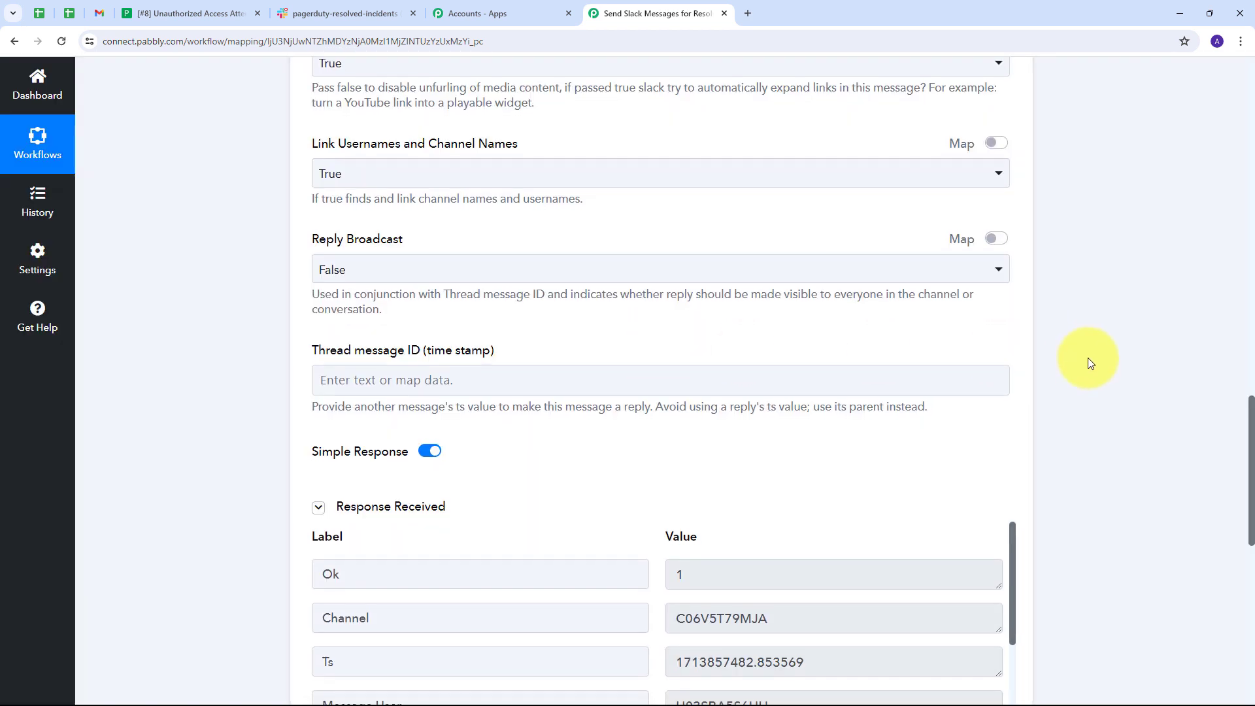
Examine the Message Text value in the response received from Slack.
scroll(1088, 360, "down", 3)
scroll(1088, 358, "down", 3)
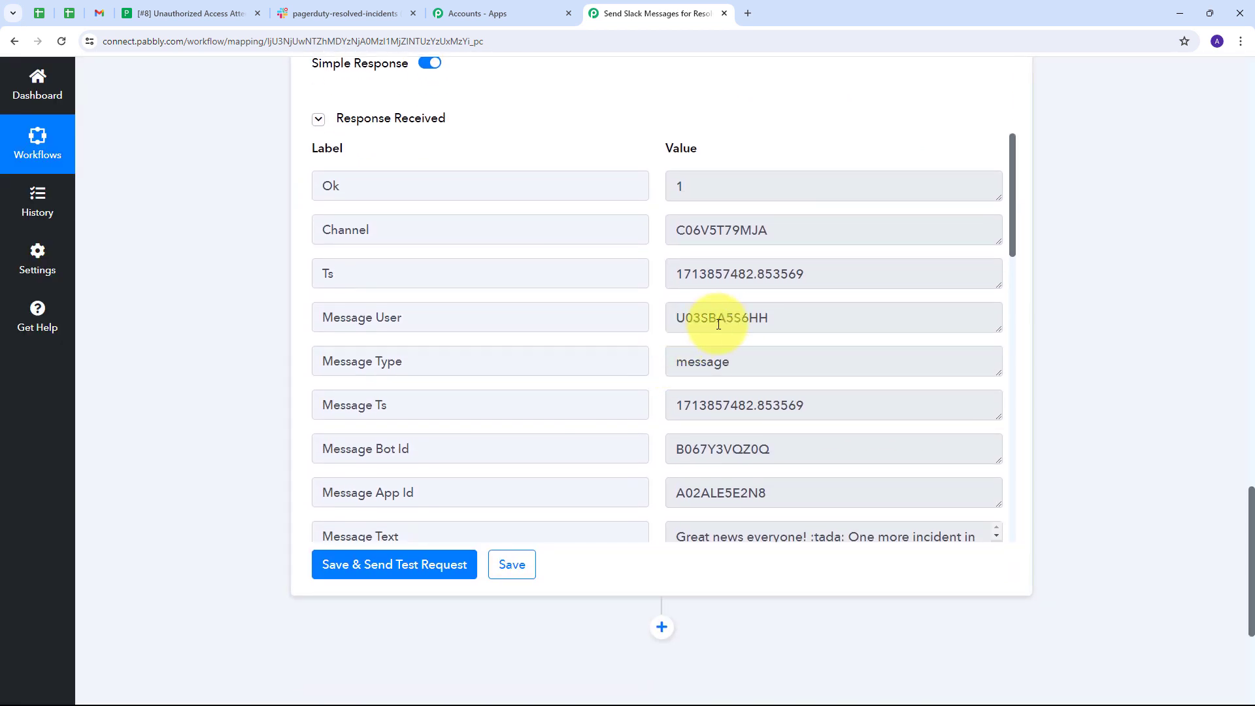
scroll(753, 311, "down", 2)
scroll(754, 312, "down", 1)
left_click(995, 352)
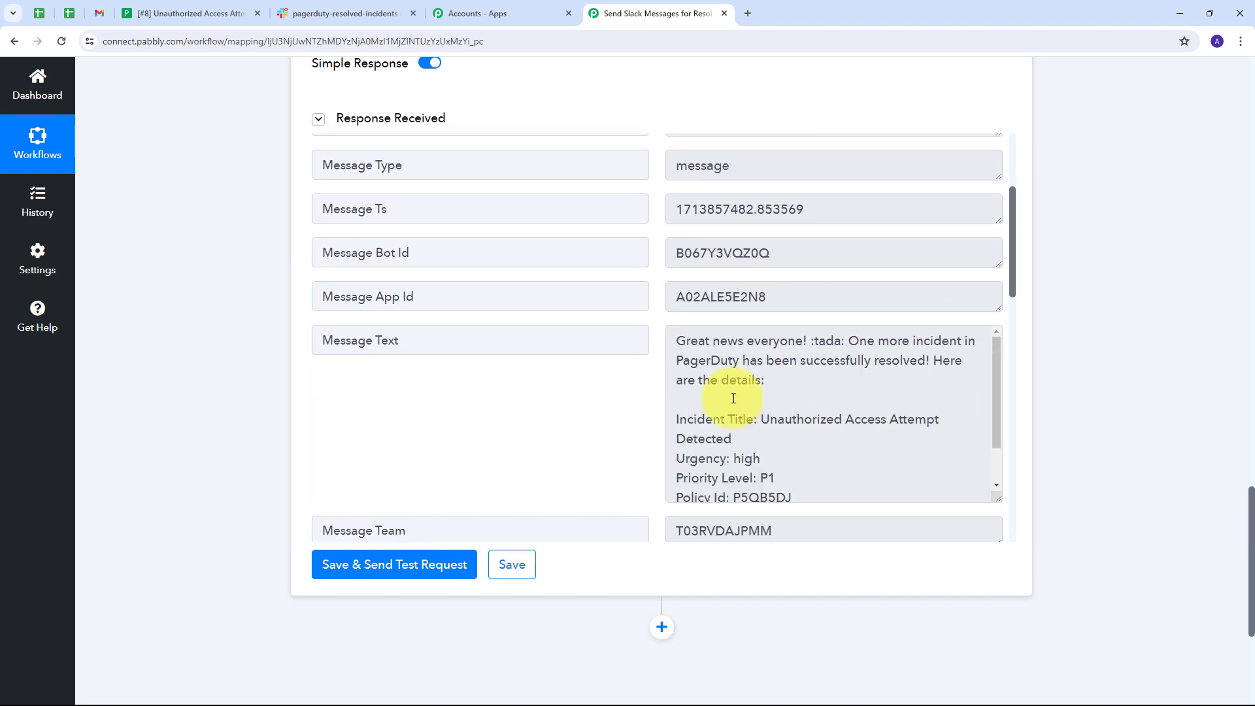
scroll(768, 400, "down", 1)
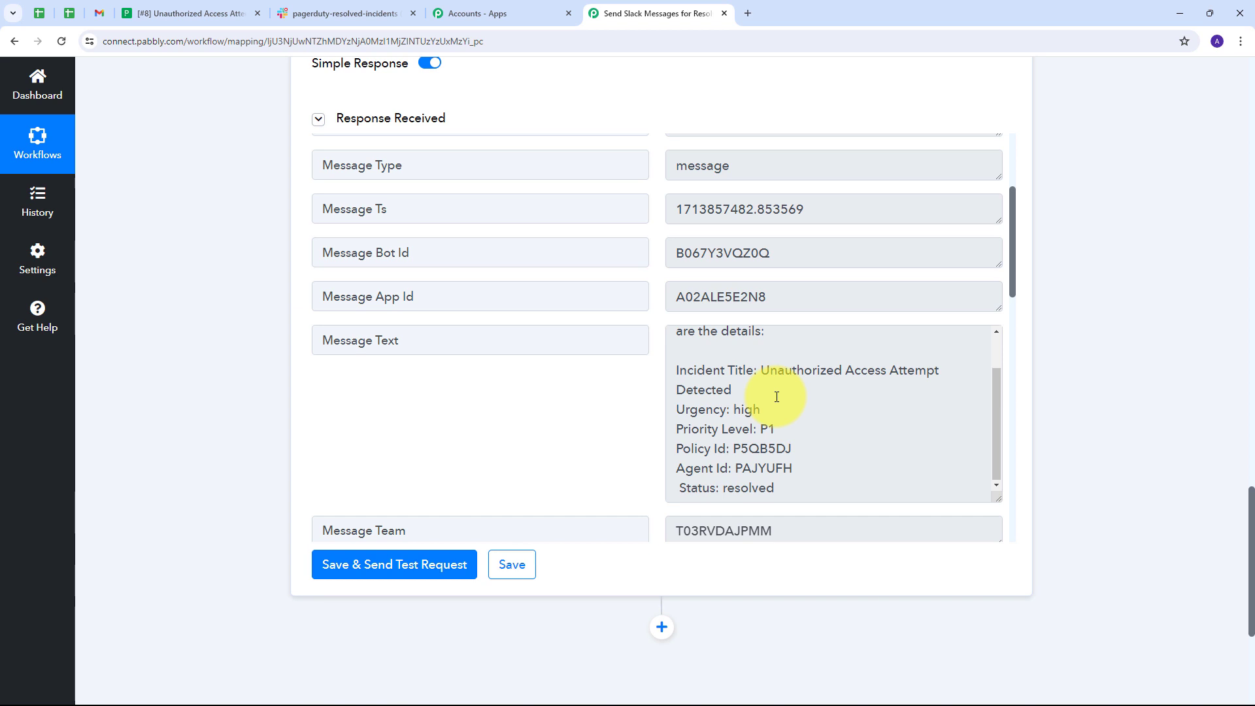
Compare the message posted in Slack's pagerduty-resolved-incidents channel with the "Unauthorized Access Attempt Detected" incident in PagerDuty.
left_click(336, 14)
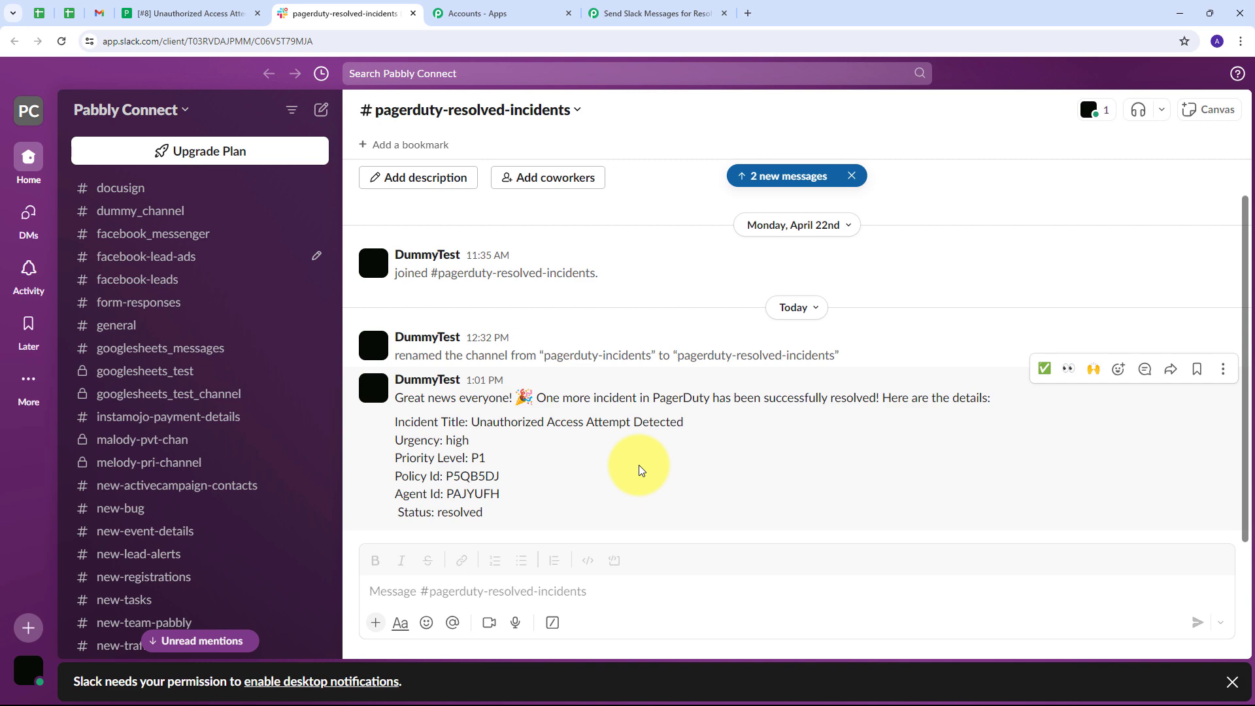
left_click(171, 13)
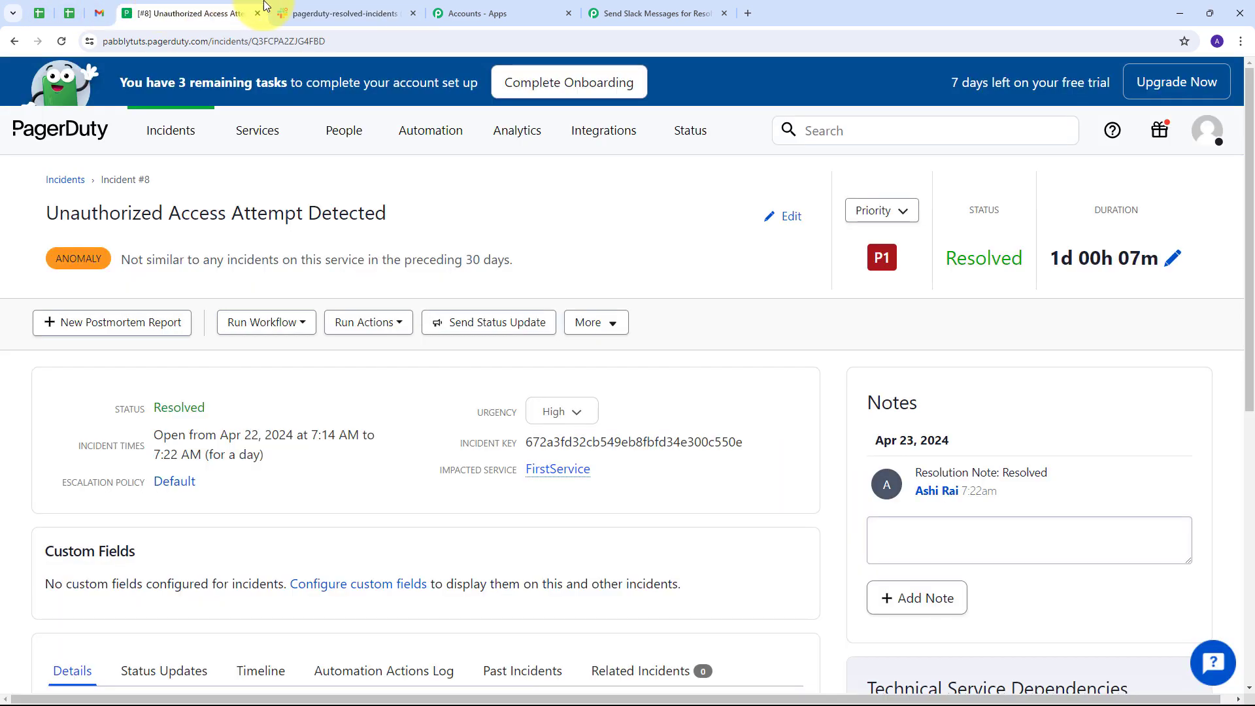
left_click(310, 7)
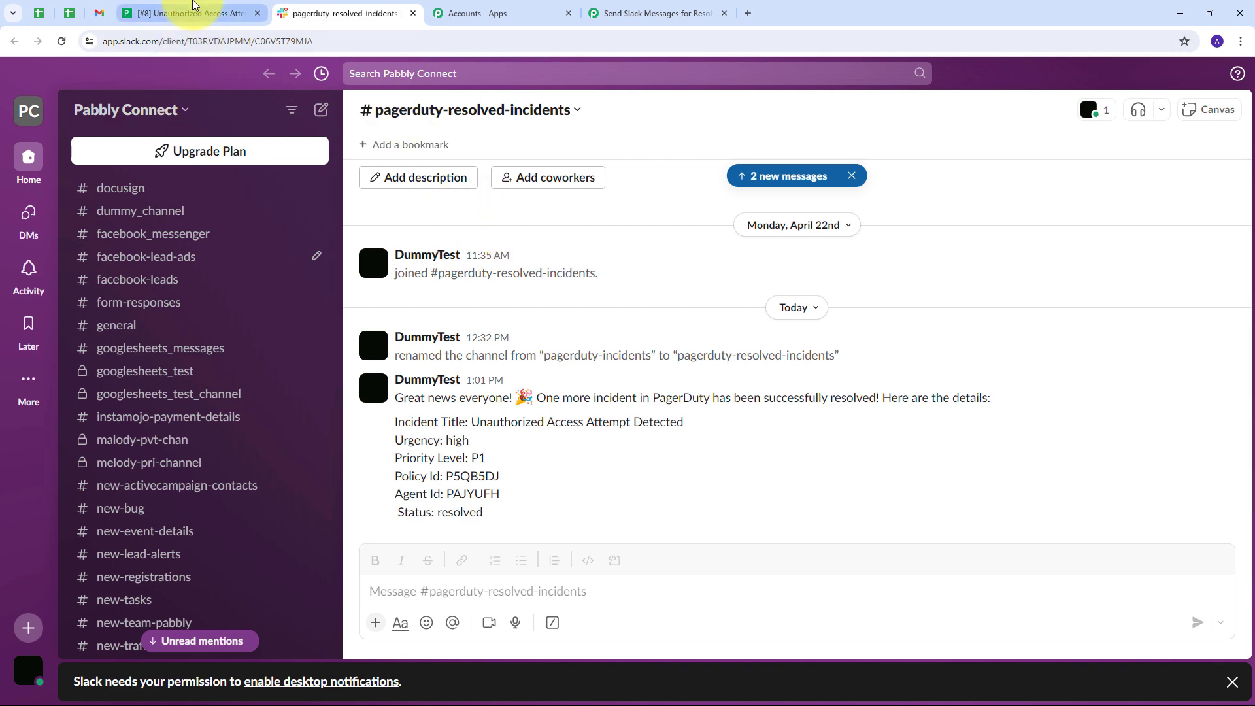
left_click(194, 6)
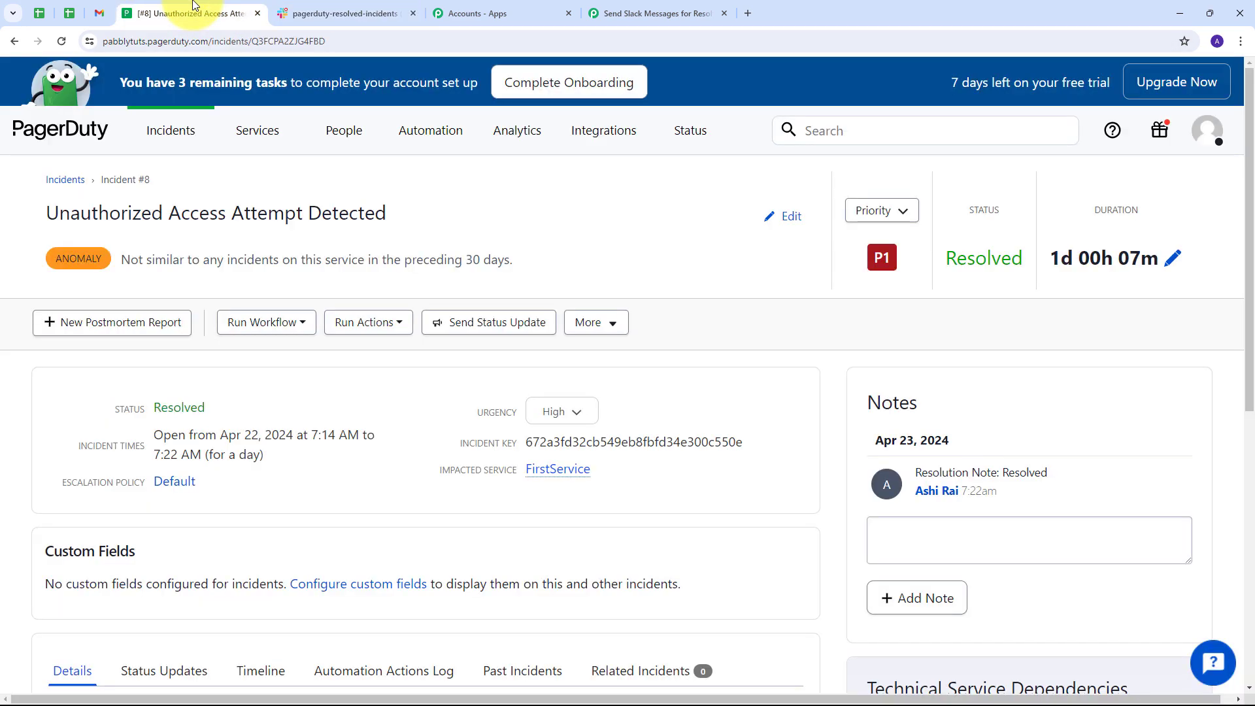
left_click(351, 11)
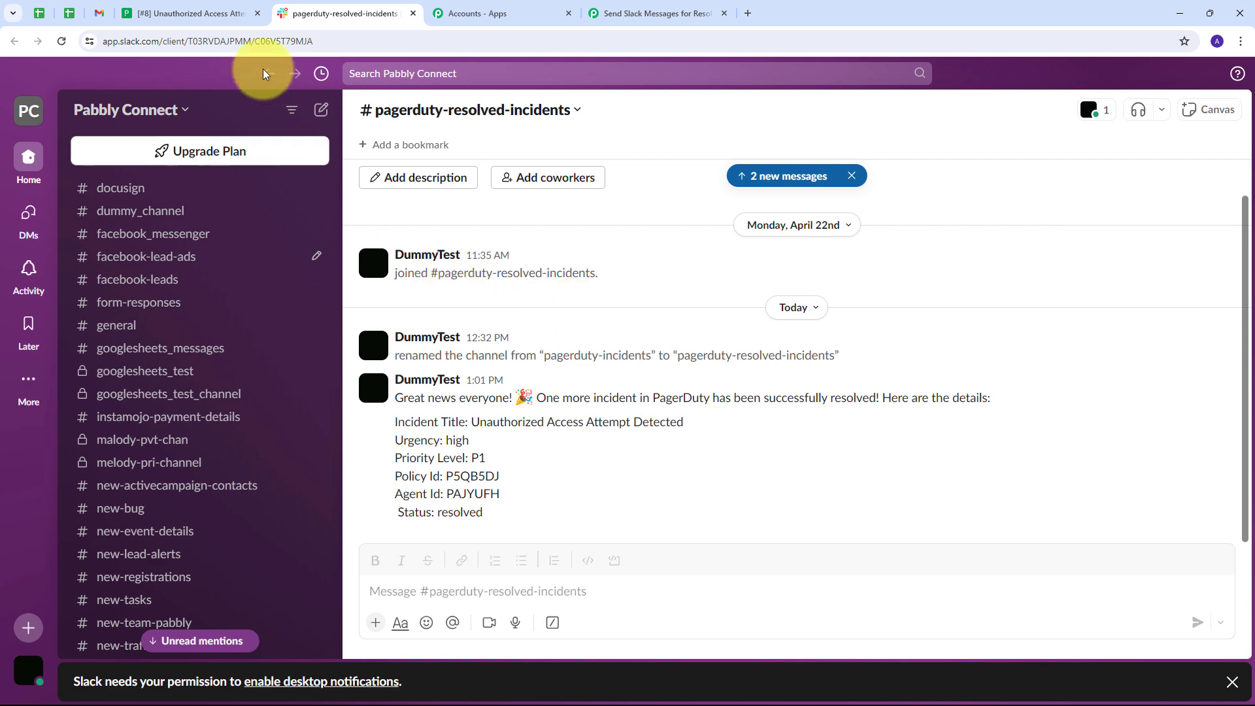
Resolve the PagerDuty incident "Critical Application Error - Payment Processing Failure" with the resolution note "Done".
left_click(199, 13)
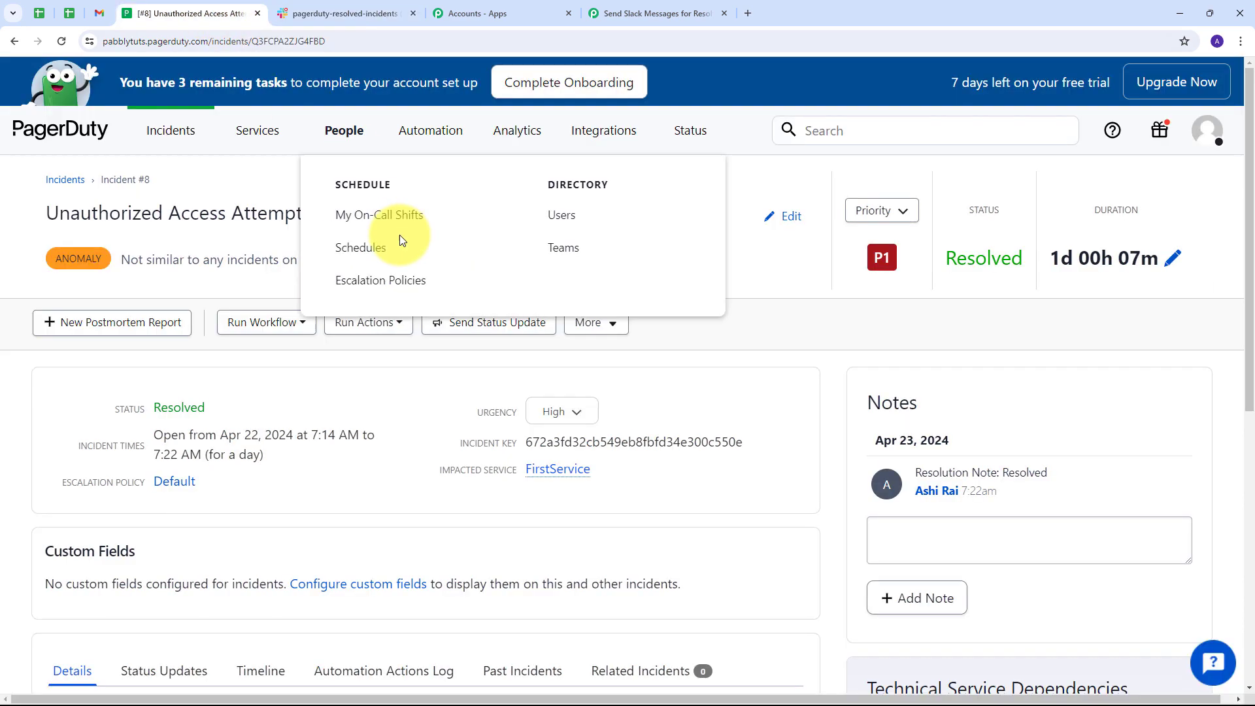
left_click(179, 133)
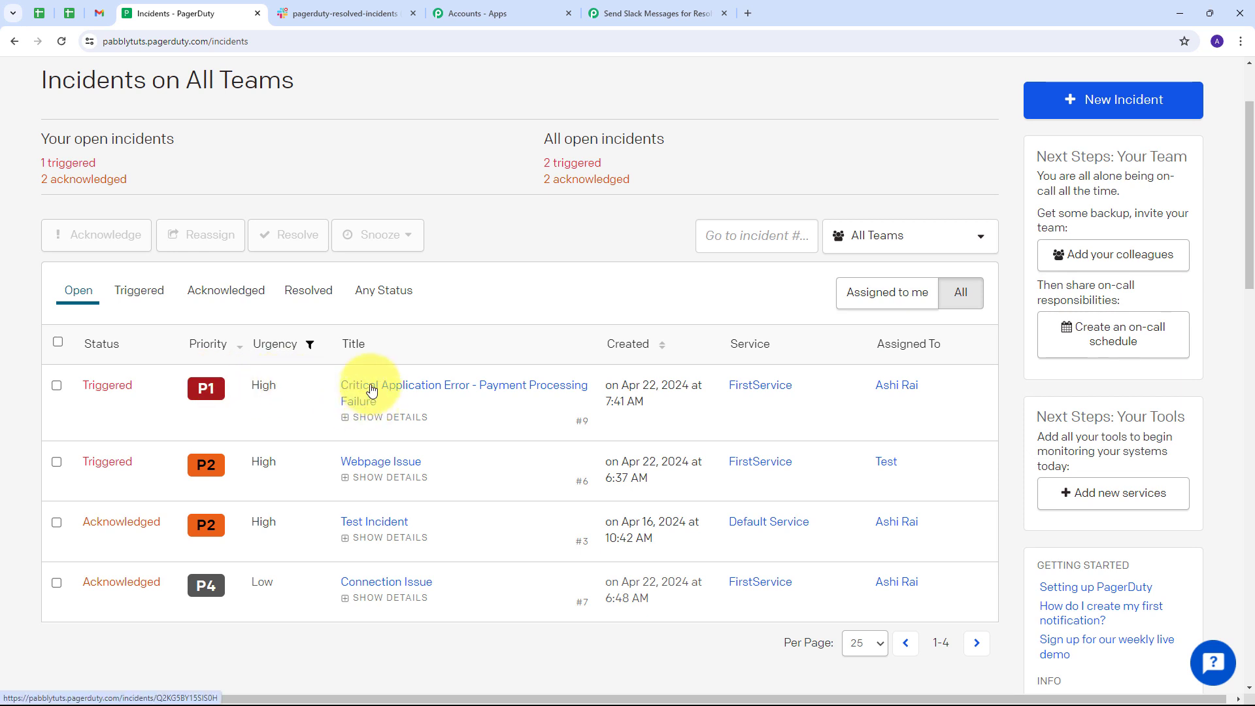
left_click(370, 389)
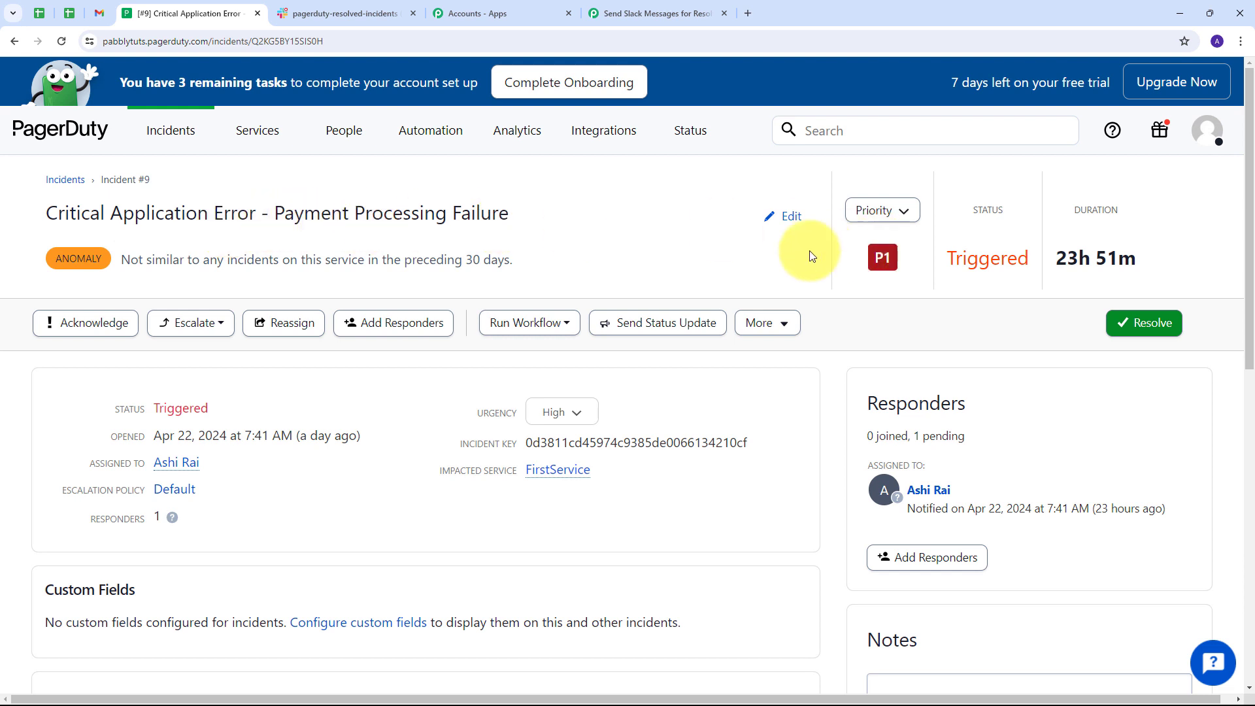
left_click(1151, 331)
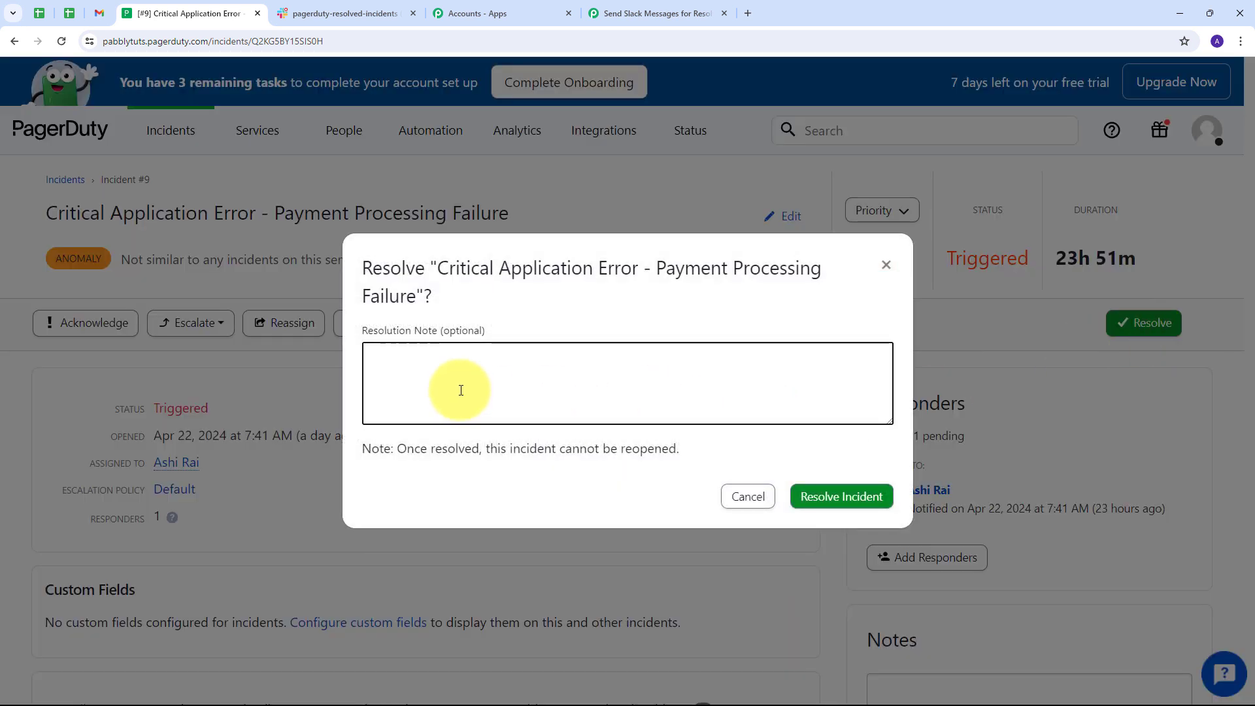
type("Done")
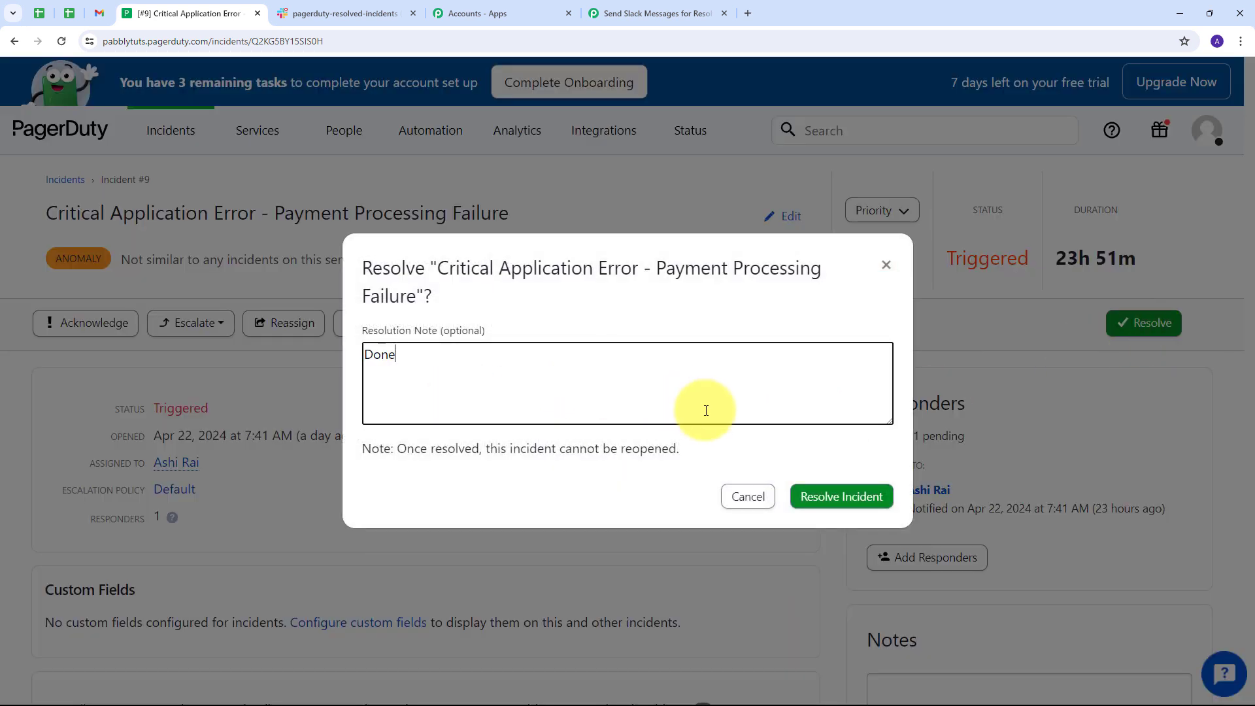
left_click(852, 498)
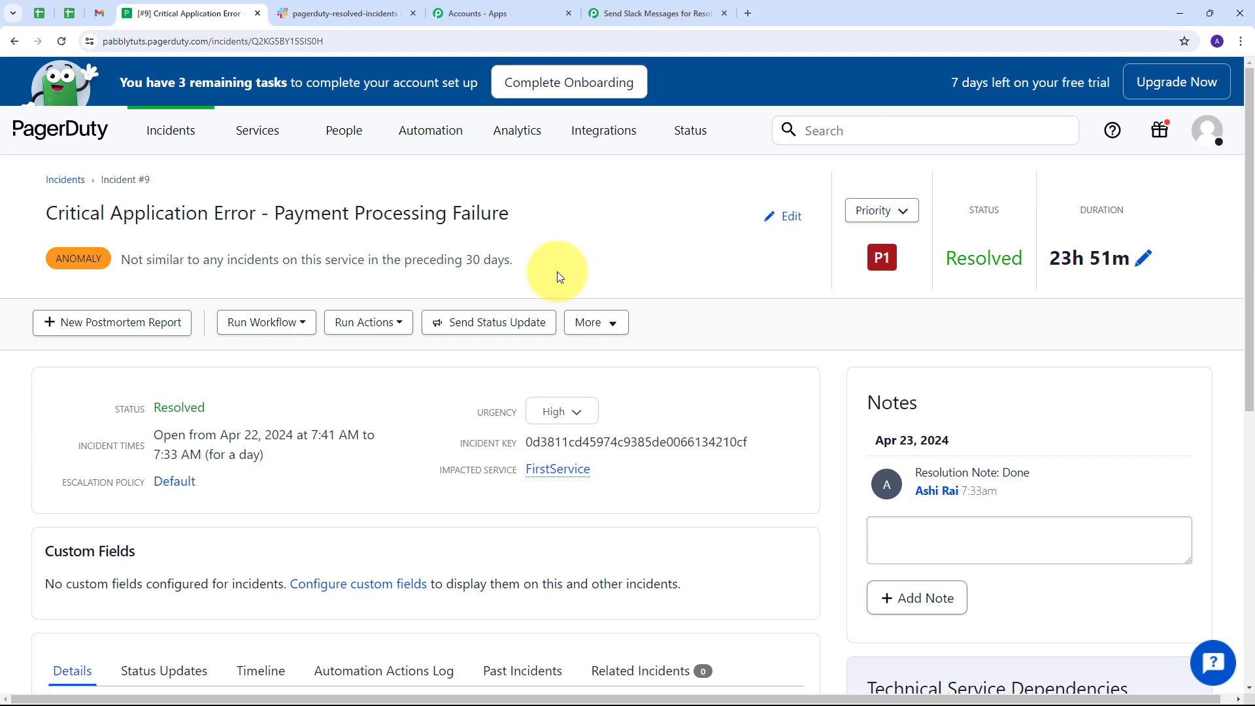
Check Slack's pagerduty-resolved-incidents channel for the payment processing failure message and compare it with the PagerDuty incident.
left_click(361, 15)
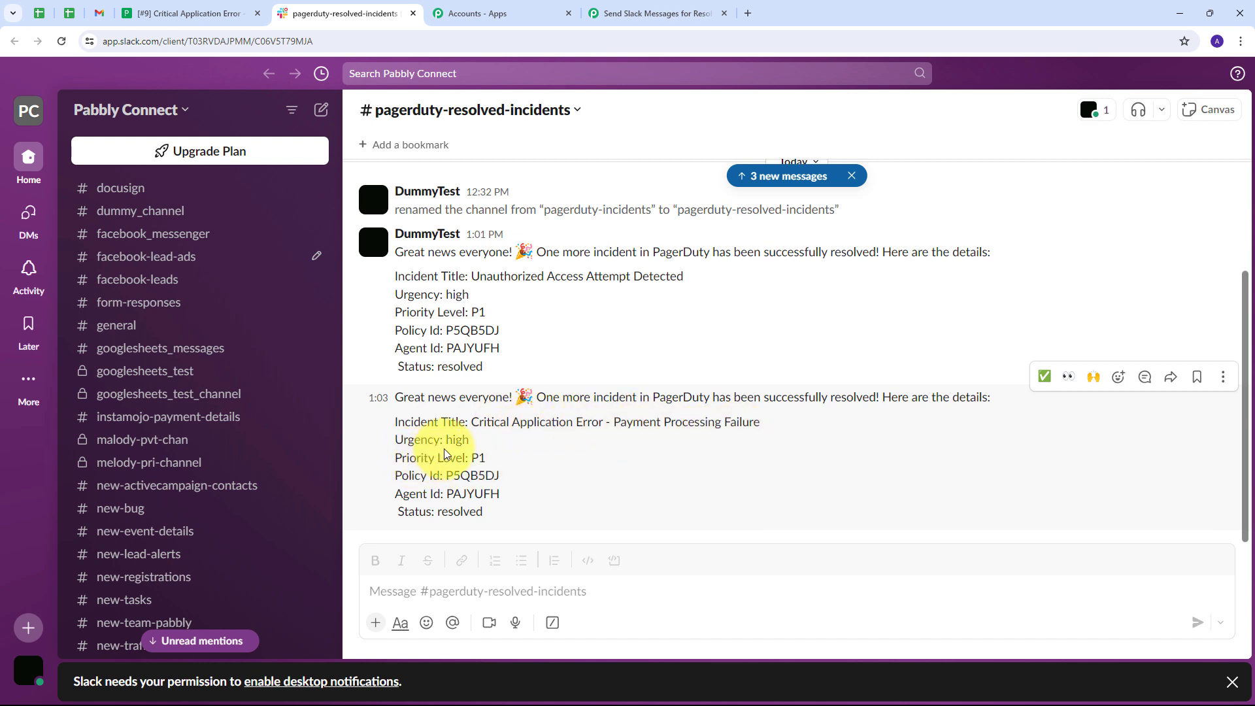
left_click_drag(445, 440, 437, 514)
left_click(459, 496)
left_click(506, 513)
left_click(641, 468)
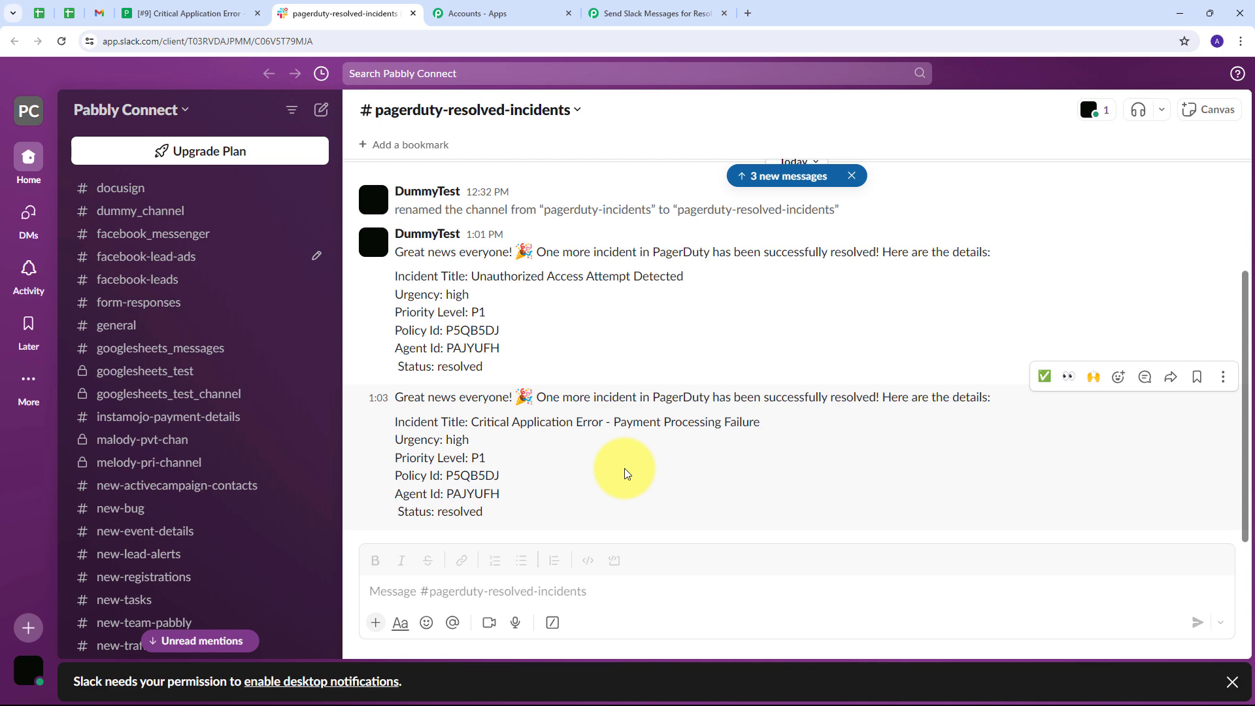
left_click(214, 7)
left_click(320, 8)
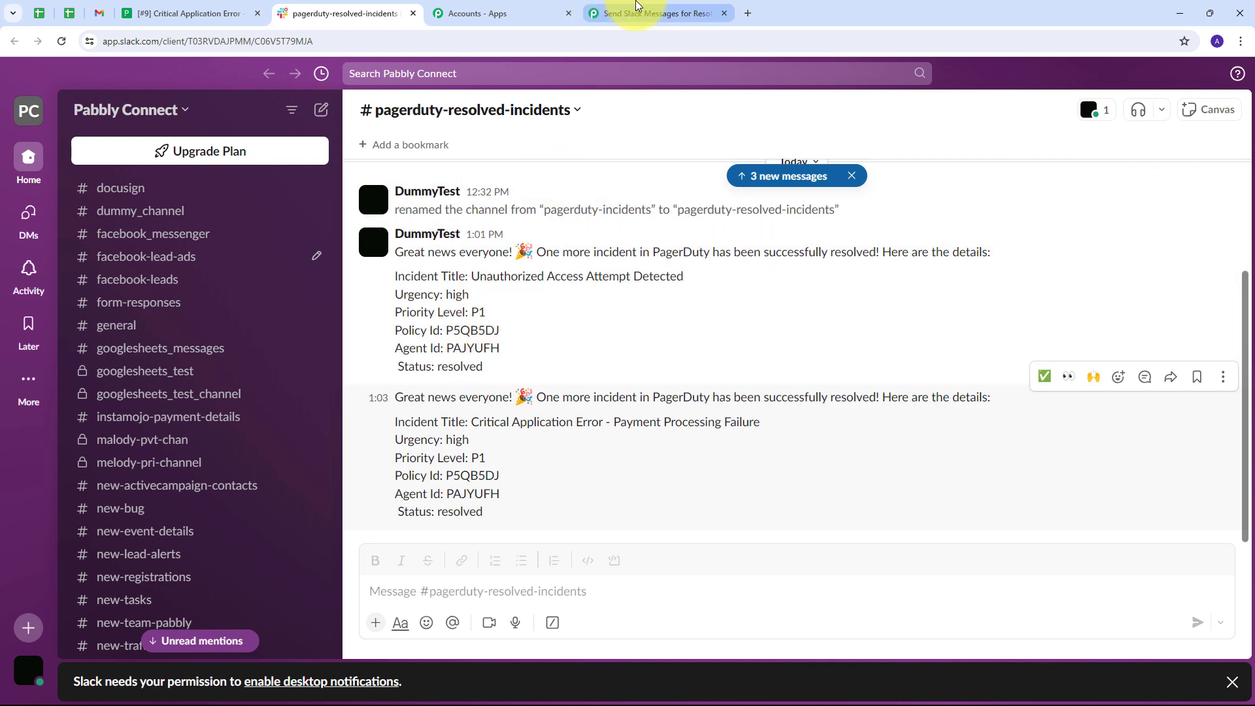
Switch back to Pabbly Connect and review the workflow's PagerDuty trigger and Slack action.
left_click(638, 7)
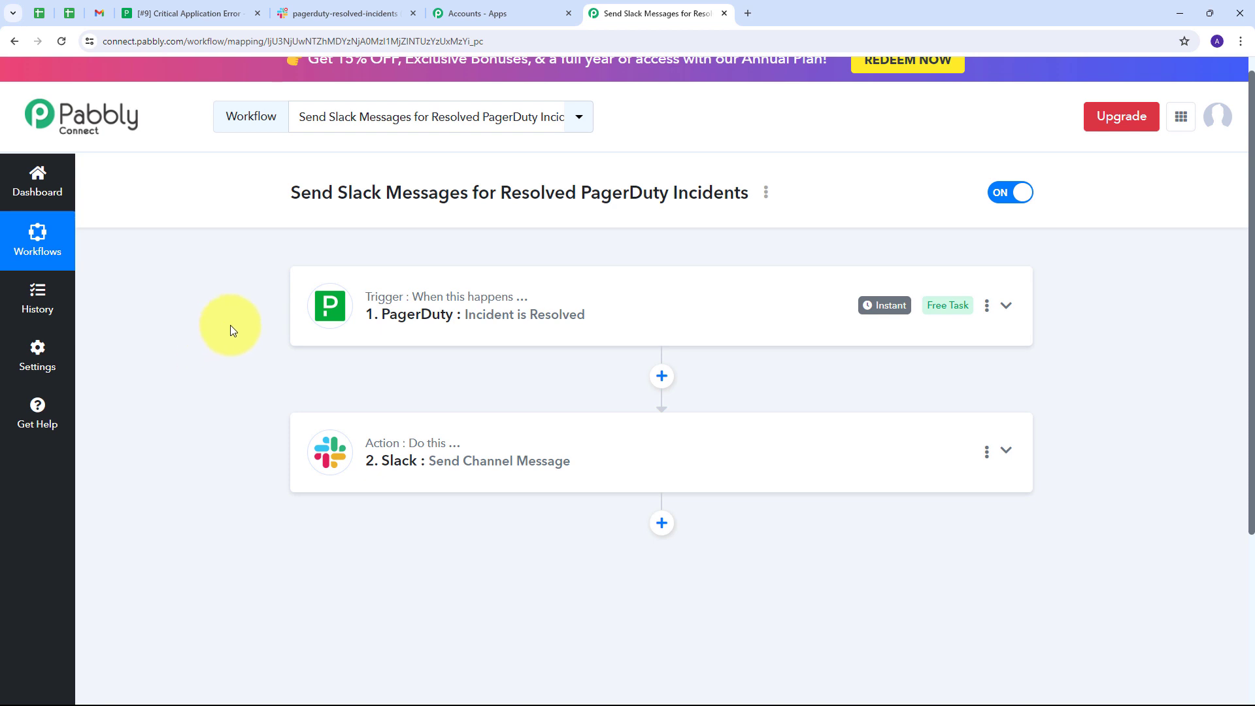
mouse_move(377, 307)
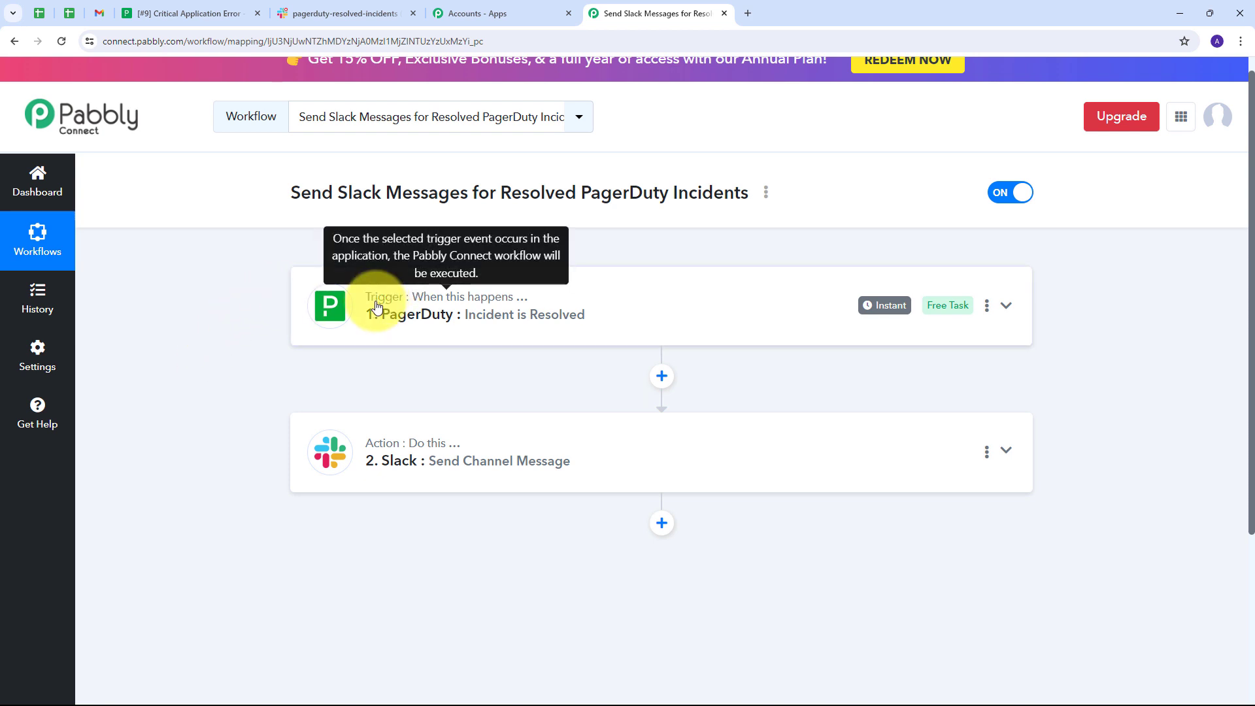